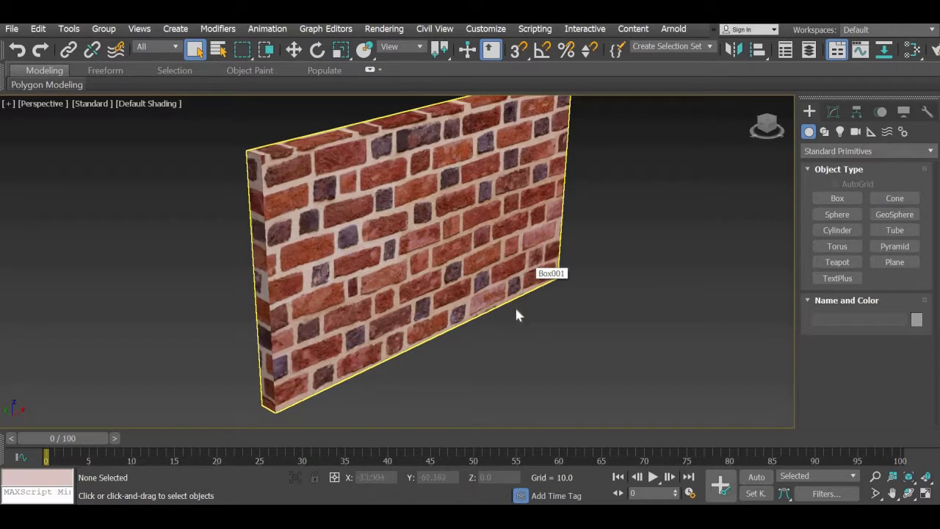
Reset the scene containing the brick wall to an empty default scene.
{"action": "middle_click_drag", "start_coordinate": [519, 322], "coordinate": [467, 332], "text": "alt"}
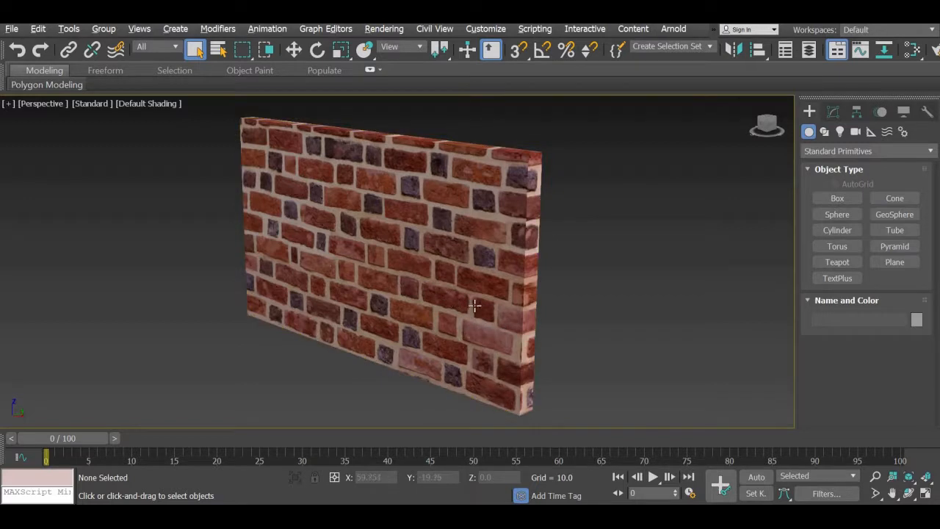
{"action": "middle_click_drag", "start_coordinate": [474, 306], "coordinate": [485, 312], "text": "alt"}
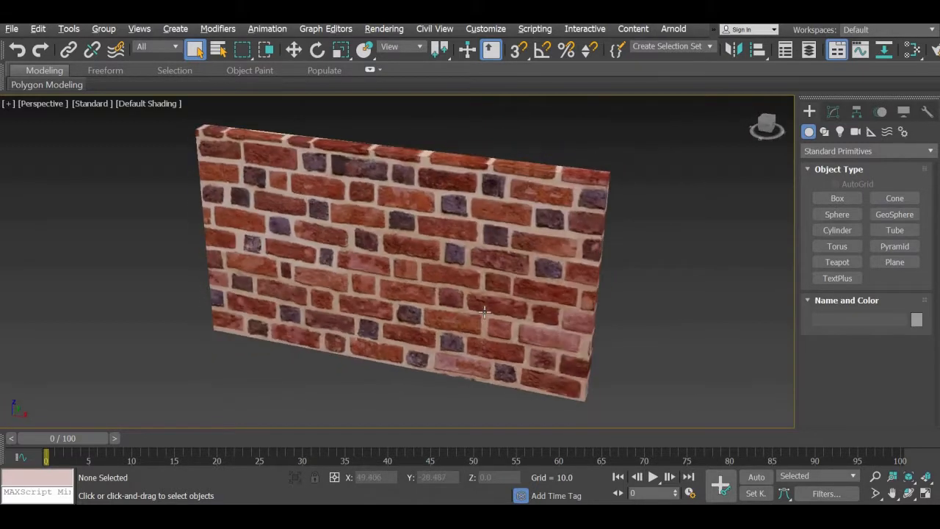
{"action": "left_click", "coordinate": [10, 29]}
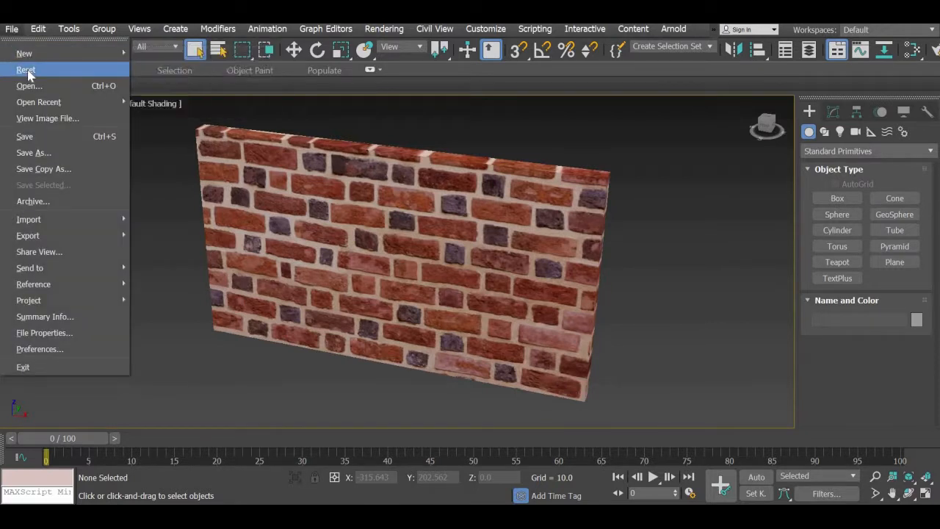
{"action": "left_click", "coordinate": [27, 70]}
{"action": "left_click", "coordinate": [469, 288]}
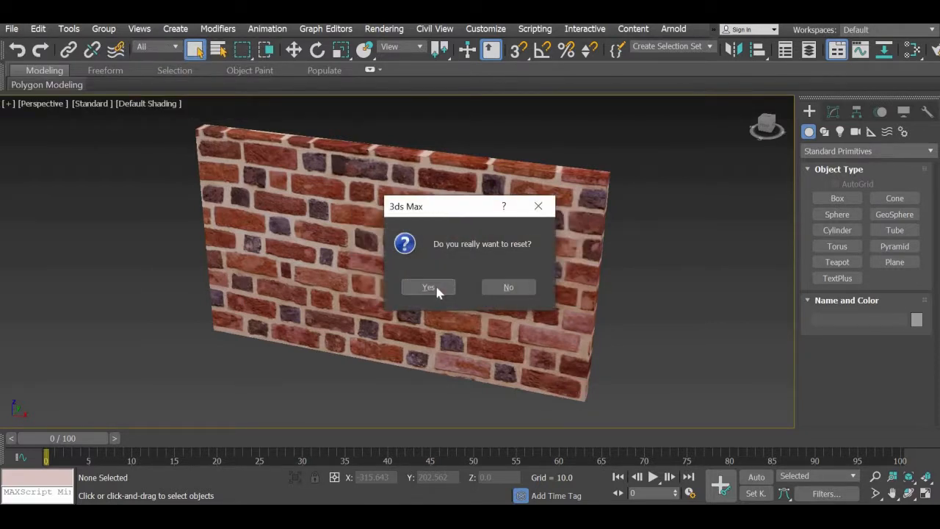
{"action": "left_click", "coordinate": [437, 290]}
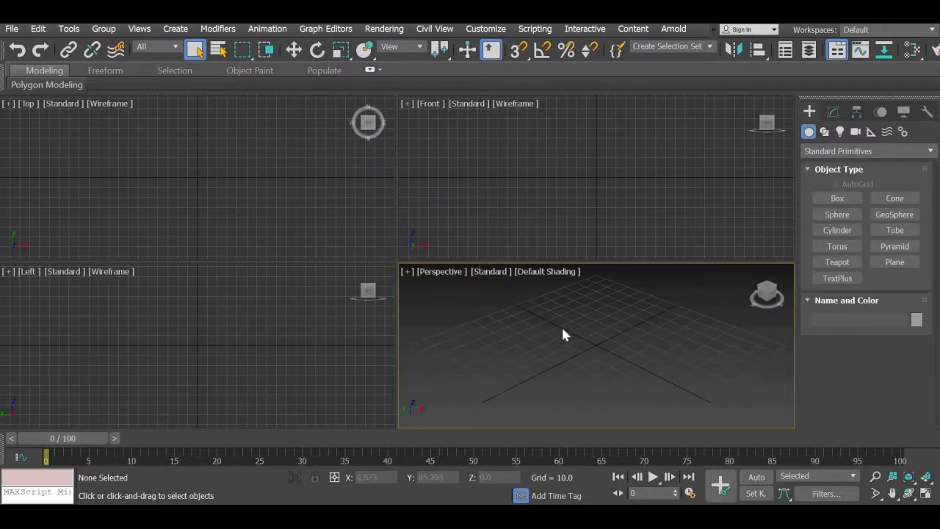
{"action": "scroll", "coordinate": [583, 357], "scroll_direction": "down", "scroll_amount": 3}
{"action": "scroll", "coordinate": [580, 357], "scroll_direction": "up", "scroll_amount": 2}
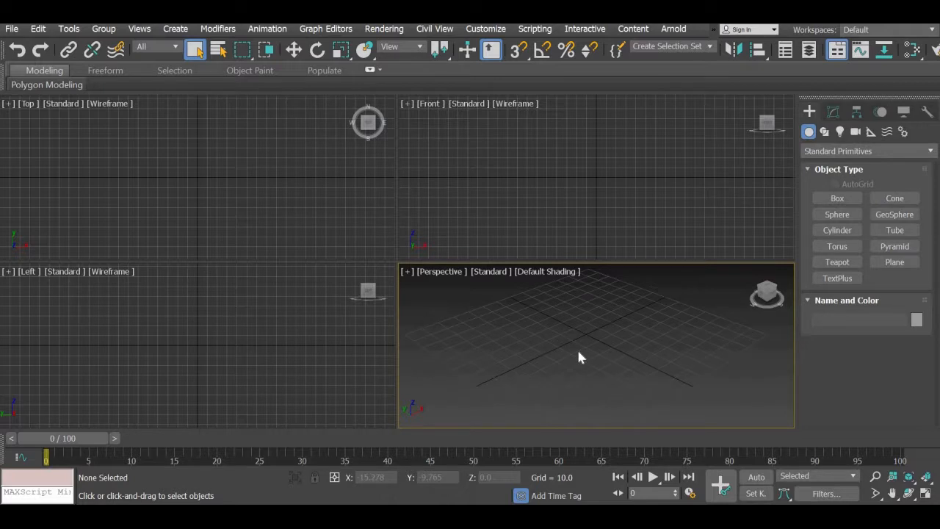
{"action": "middle_click_drag", "start_coordinate": [579, 357], "coordinate": [601, 341]}
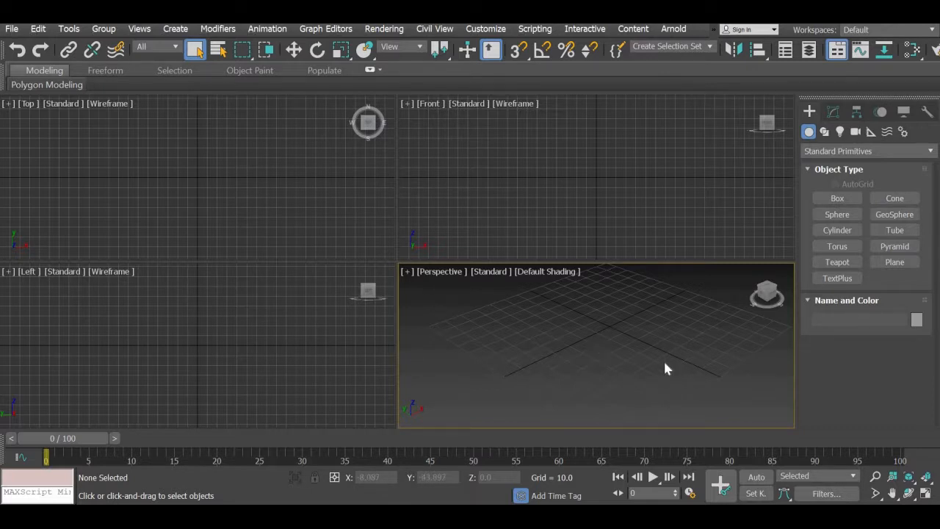
{"action": "scroll", "coordinate": [664, 371], "scroll_direction": "down", "scroll_amount": 2}
{"action": "scroll", "coordinate": [663, 380], "scroll_direction": "up", "scroll_amount": 3}
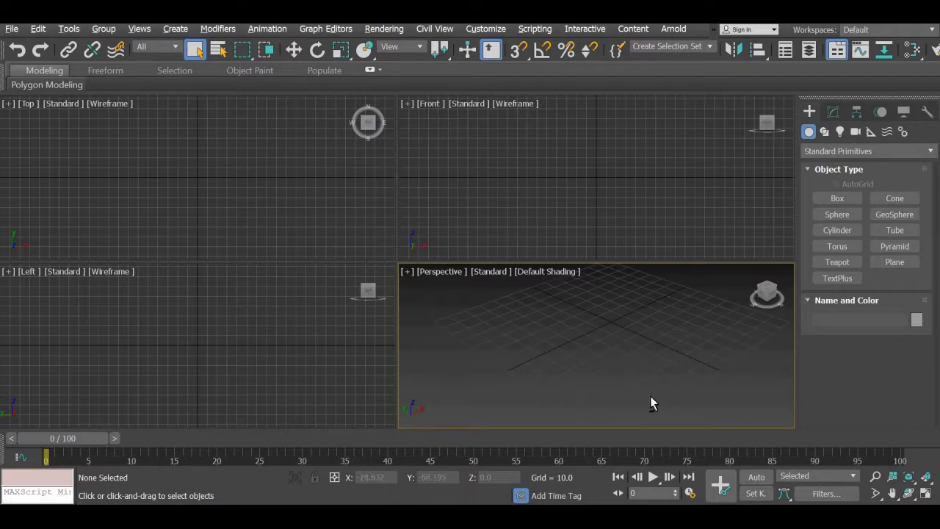
{"action": "mouse_move", "coordinate": [650, 398]}
{"action": "middle_mouse_down", "text": "alt"}
{"action": "mouse_move", "coordinate": [633, 394]}
{"action": "mouse_move", "coordinate": [638, 400]}
{"action": "middle_mouse_up", "text": "alt"}
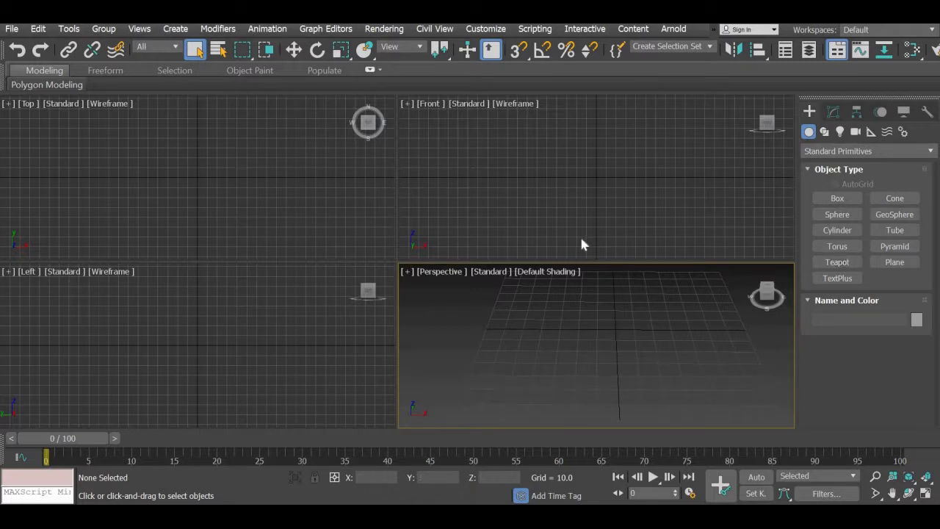
Create a thin upright wall box in the Front view, about 123 units in length, and switch to the Move tool.
{"action": "left_click", "coordinate": [837, 199]}
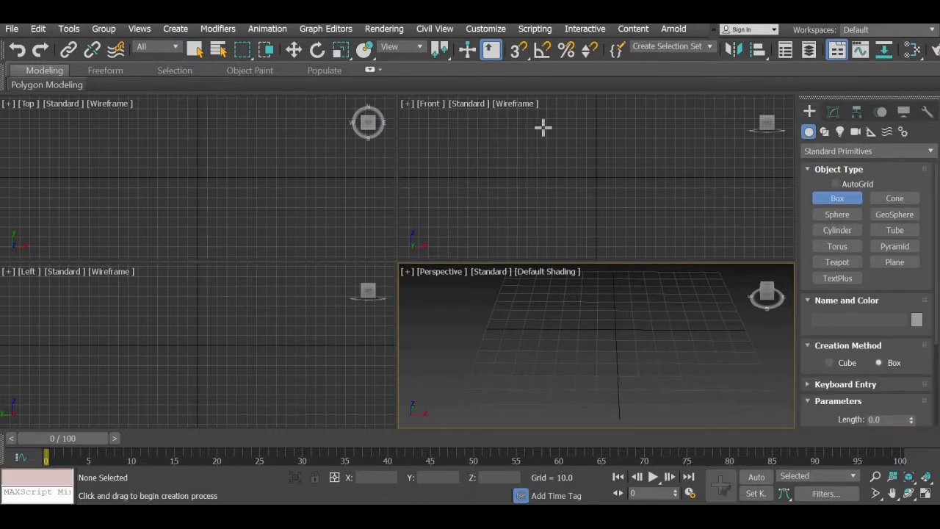
{"action": "left_click_drag", "start_coordinate": [510, 119], "coordinate": [708, 241]}
{"action": "left_click", "coordinate": [699, 230]}
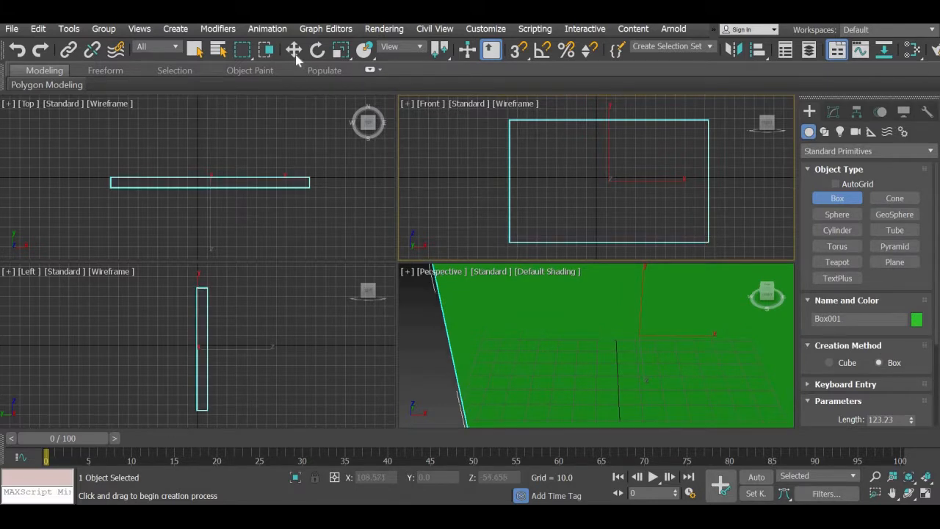
{"action": "key", "text": "w"}
Maximize the Perspective viewport and frame the whole box at an angle.
{"action": "scroll", "coordinate": [615, 362], "scroll_direction": "down", "scroll_amount": 5}
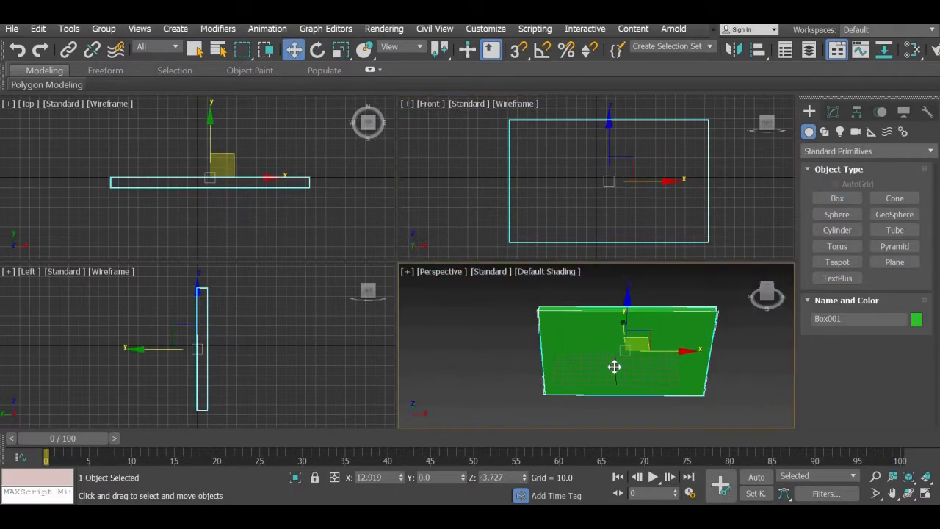
{"action": "mouse_move", "coordinate": [628, 384]}
{"action": "middle_mouse_down", "text": "alt"}
{"action": "mouse_move", "coordinate": [640, 363]}
{"action": "mouse_move", "coordinate": [651, 390]}
{"action": "mouse_move", "coordinate": [624, 379]}
{"action": "mouse_move", "coordinate": [636, 382]}
{"action": "middle_mouse_up", "text": "alt"}
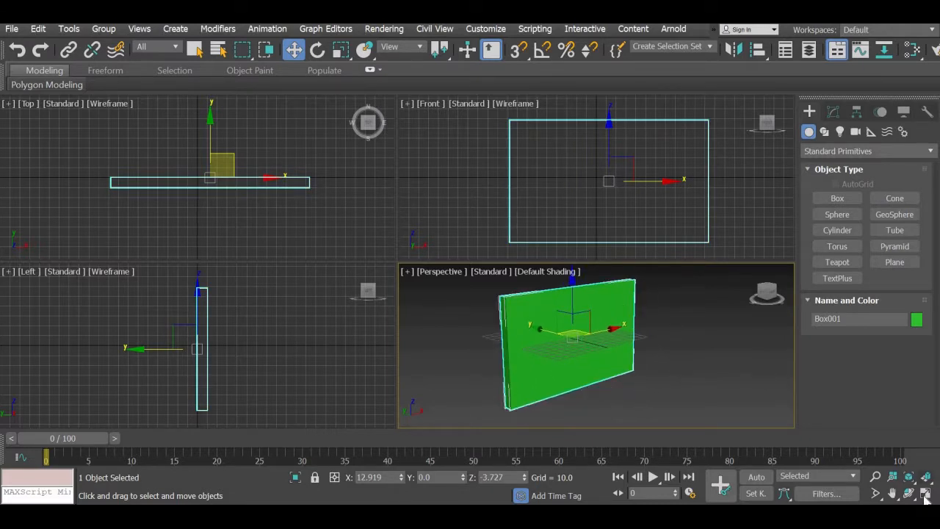
{"action": "key", "text": "alt+w"}
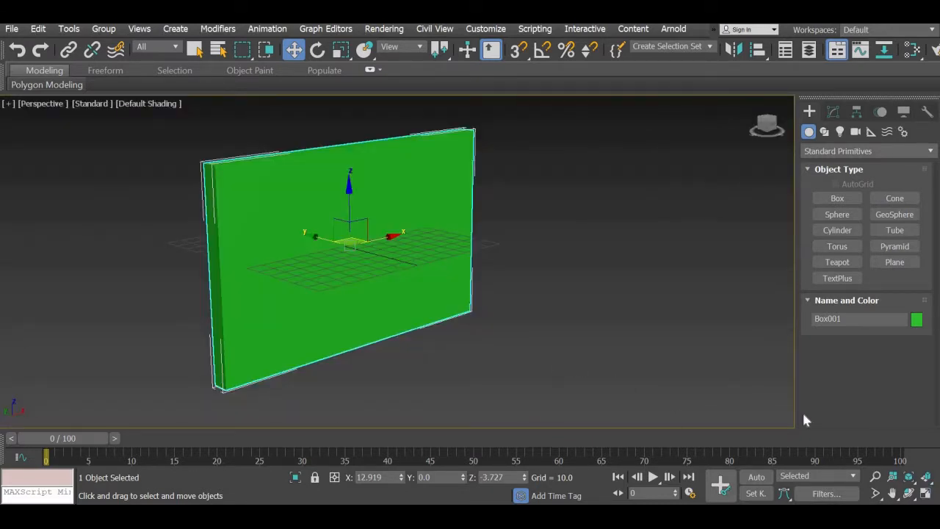
{"action": "left_click", "coordinate": [925, 493]}
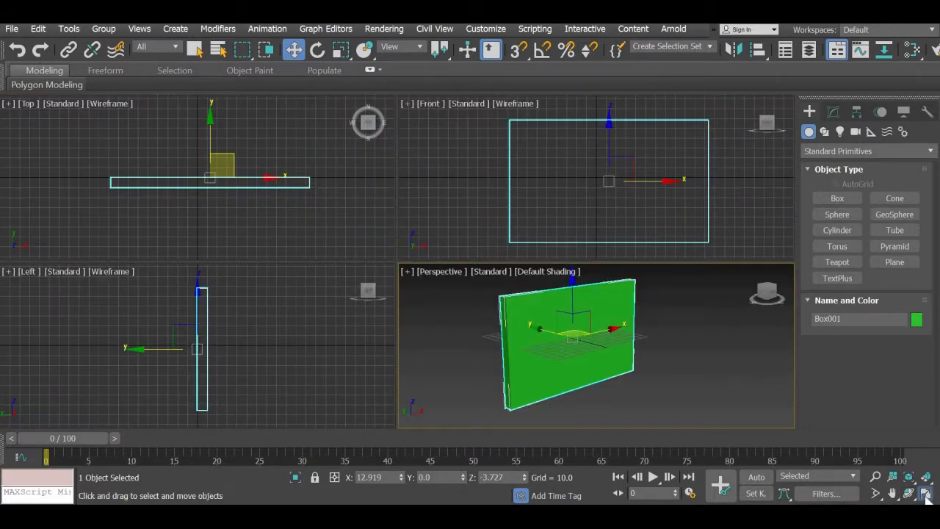
{"action": "key", "text": "alt+w"}
{"action": "middle_click_drag", "start_coordinate": [497, 409], "coordinate": [534, 410], "text": "alt"}
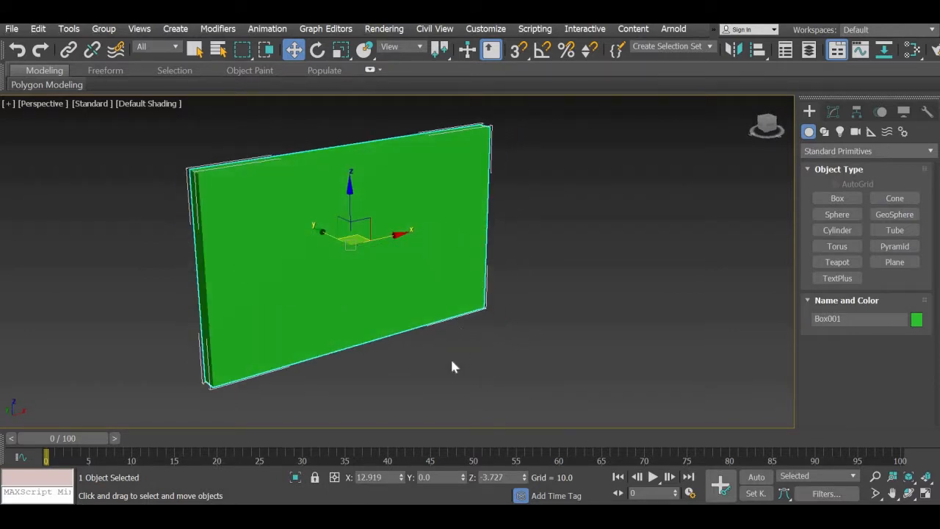
{"action": "middle_click_drag", "start_coordinate": [404, 362], "coordinate": [516, 363]}
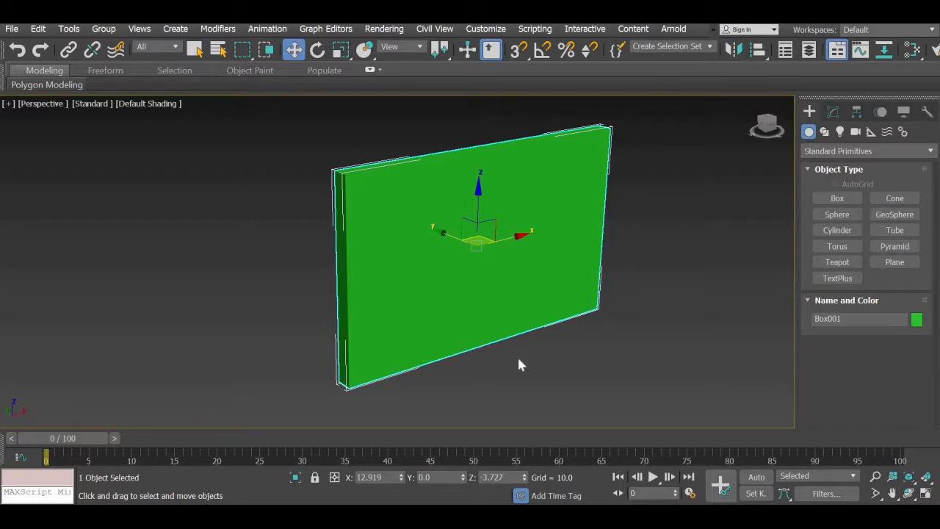
{"action": "key", "text": "m"}
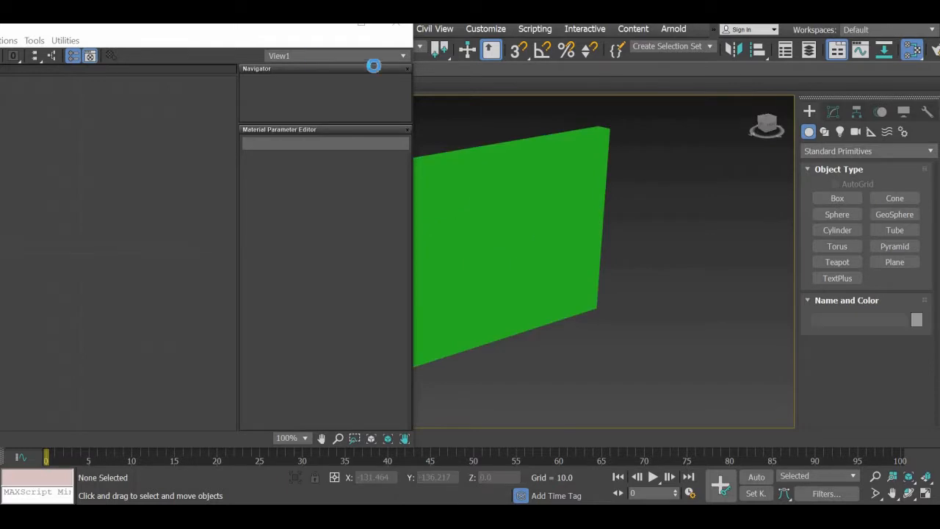
{"action": "left_click", "coordinate": [324, 30]}
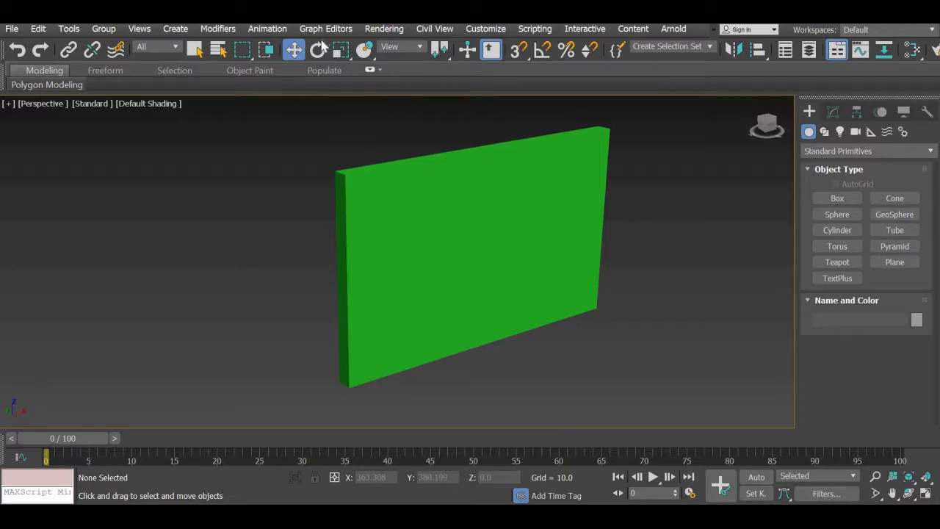
{"action": "left_click", "coordinate": [392, 31]}
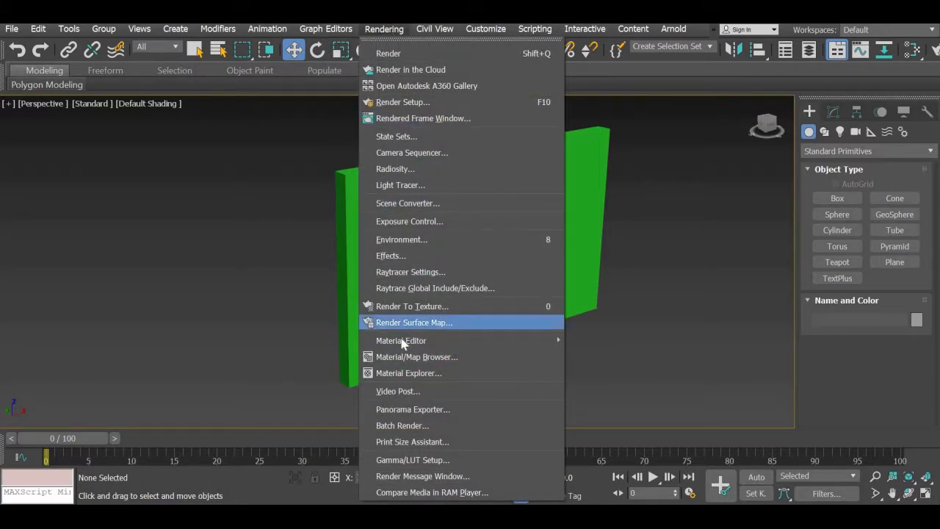
{"action": "mouse_move", "coordinate": [402, 342]}
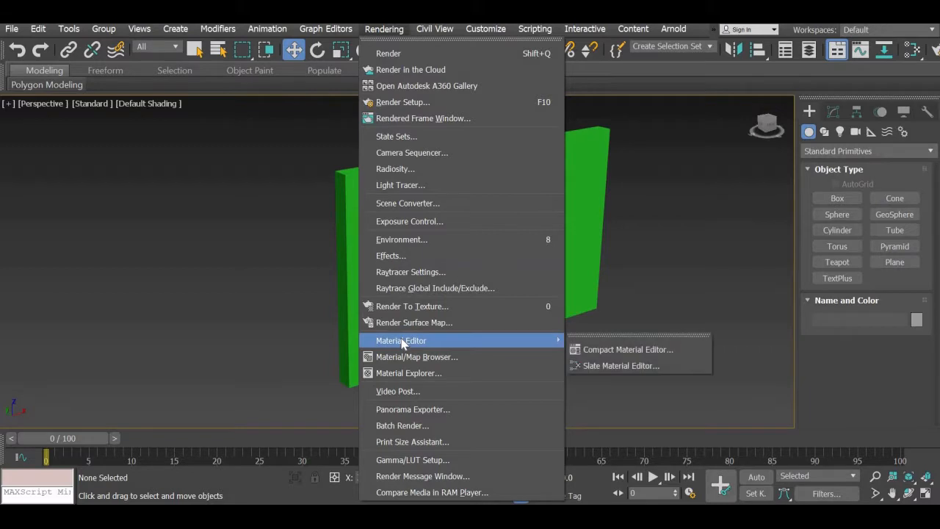
{"action": "left_click", "coordinate": [633, 365]}
{"action": "left_click_drag", "start_coordinate": [264, 36], "coordinate": [514, 76]}
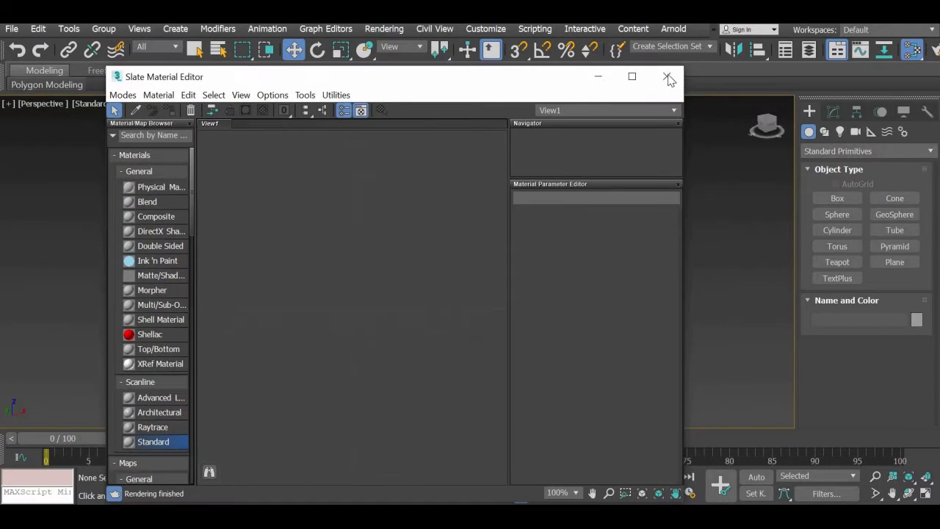
{"action": "left_click", "coordinate": [668, 77]}
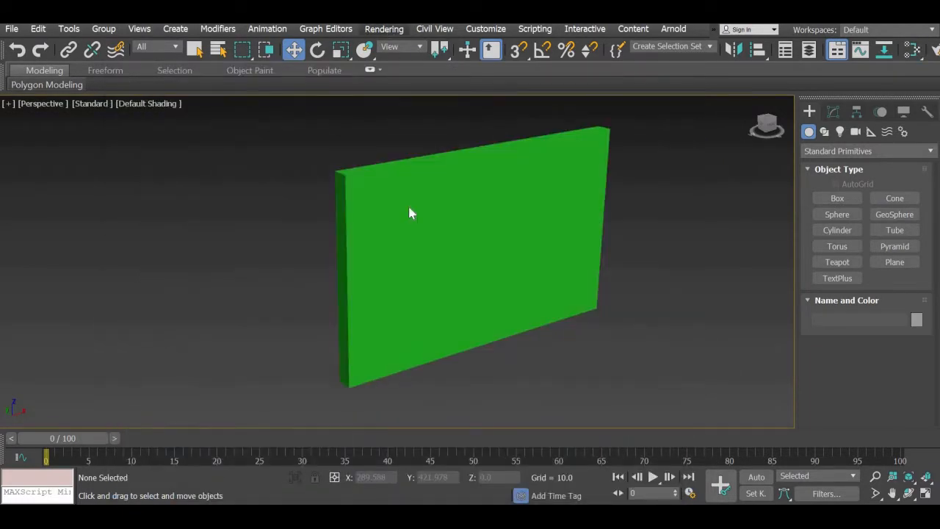
{"action": "left_click", "coordinate": [384, 28]}
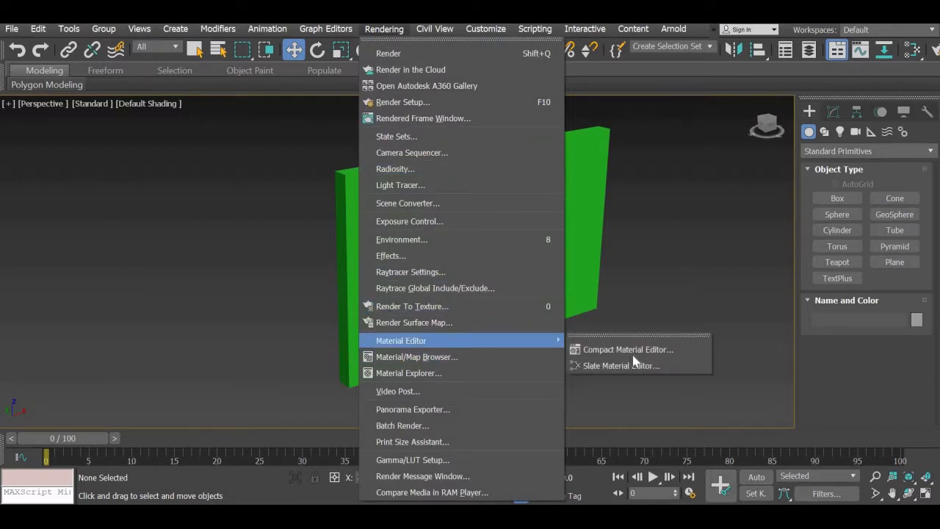
{"action": "left_click", "coordinate": [632, 351]}
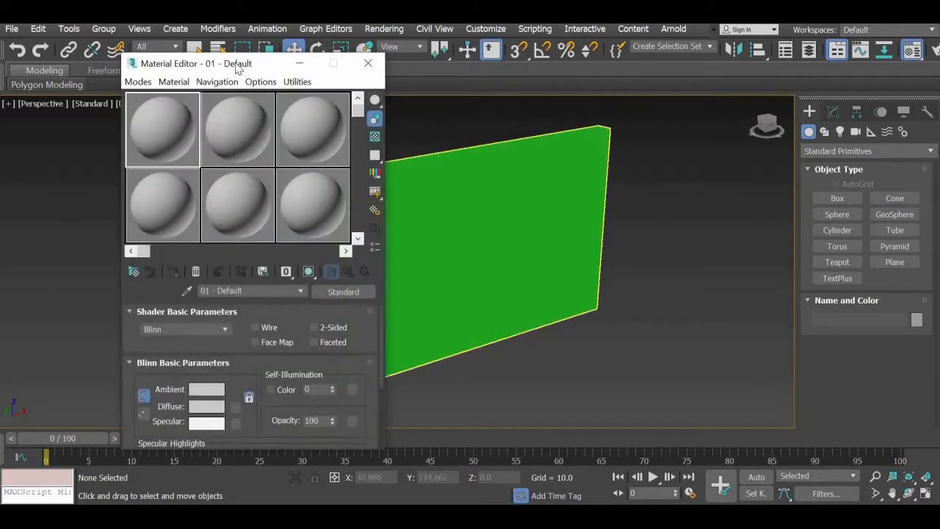
{"action": "left_click_drag", "start_coordinate": [238, 69], "coordinate": [364, 62]}
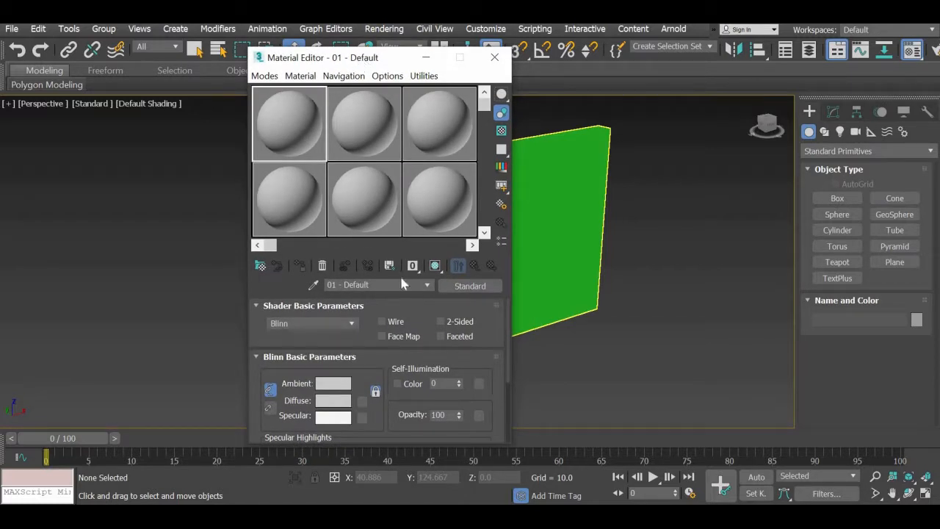
{"action": "left_click", "coordinate": [494, 56]}
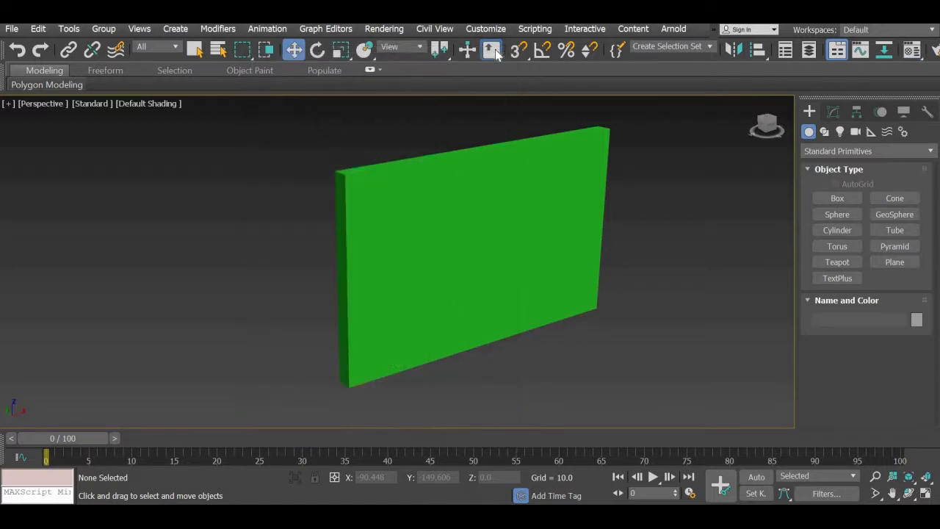
Open the Slate Material Editor and place its window so the box stays visible beside it.
{"action": "left_click", "coordinate": [385, 29]}
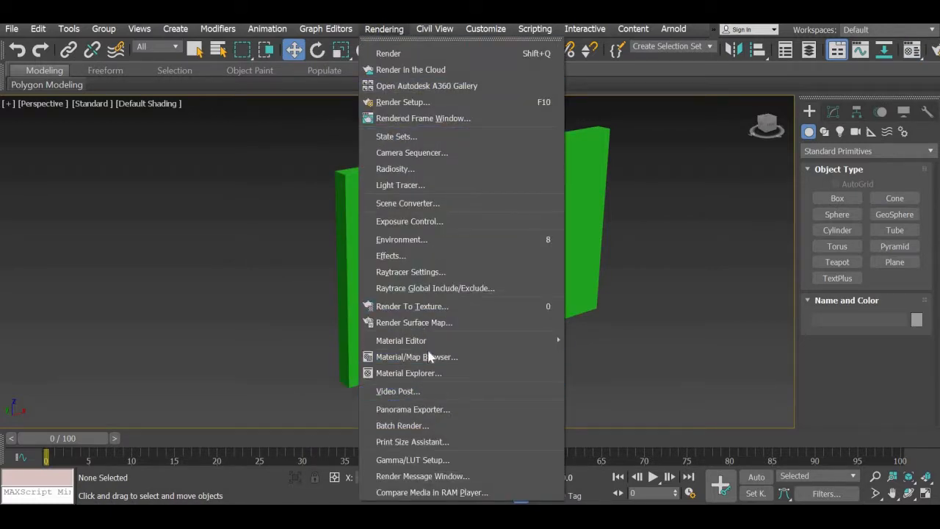
{"action": "mouse_move", "coordinate": [431, 343]}
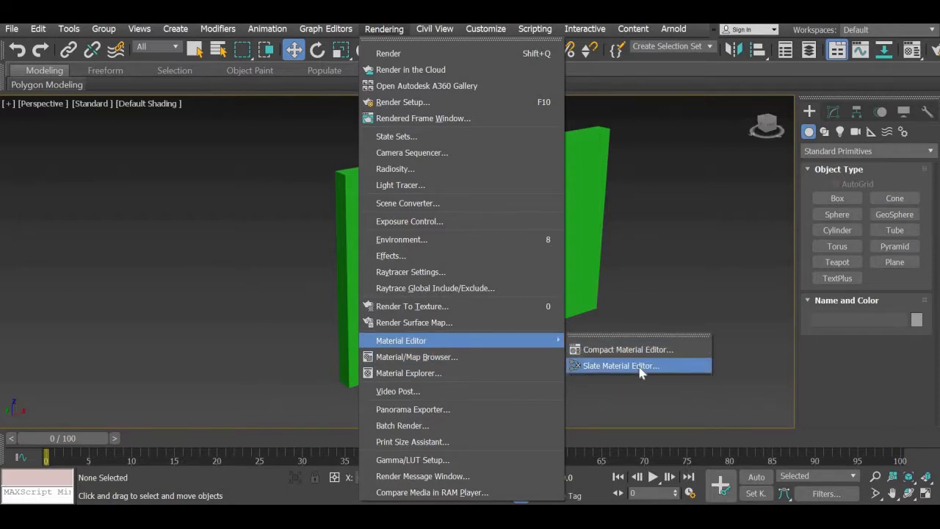
{"action": "left_click", "coordinate": [637, 366]}
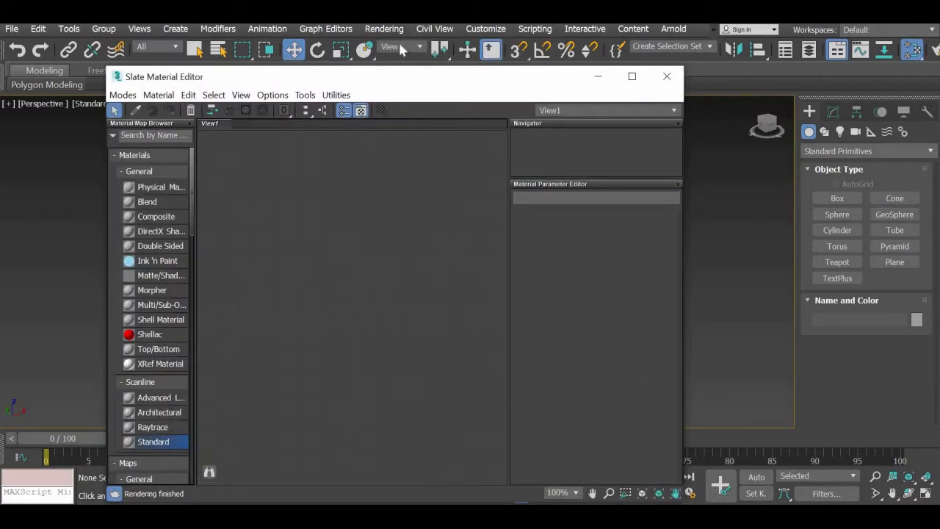
{"action": "left_click_drag", "start_coordinate": [390, 78], "coordinate": [231, 58]}
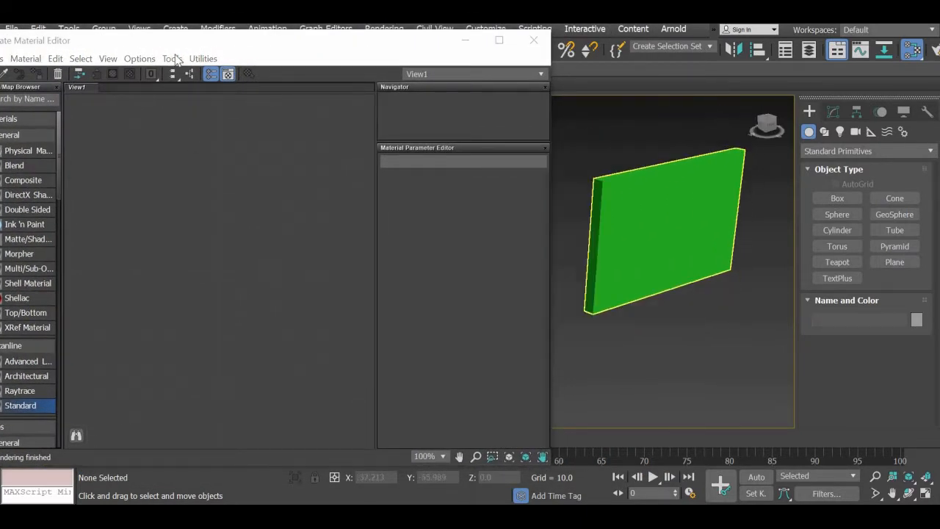
{"action": "left_click_drag", "start_coordinate": [164, 43], "coordinate": [203, 44]}
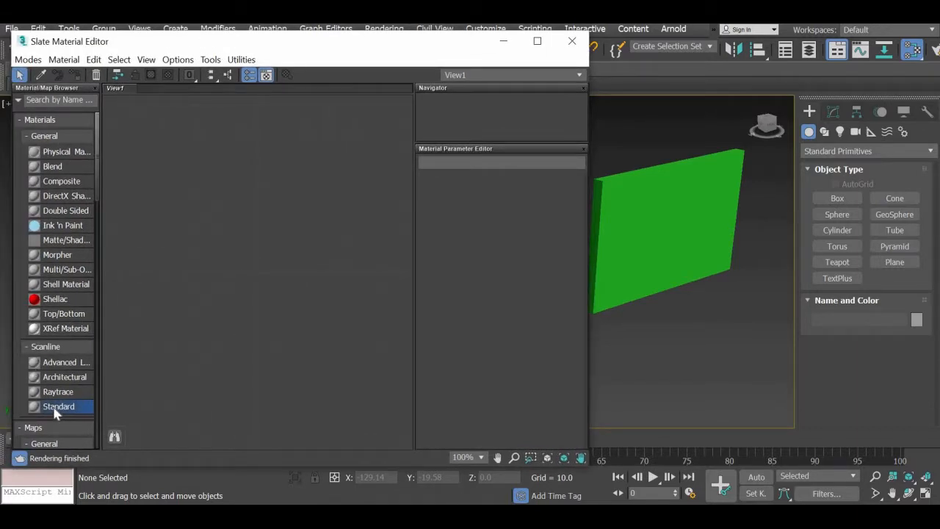
Add a Standard material node to View1 and assign it to the wall box.
{"action": "left_click_drag", "start_coordinate": [56, 413], "coordinate": [271, 204]}
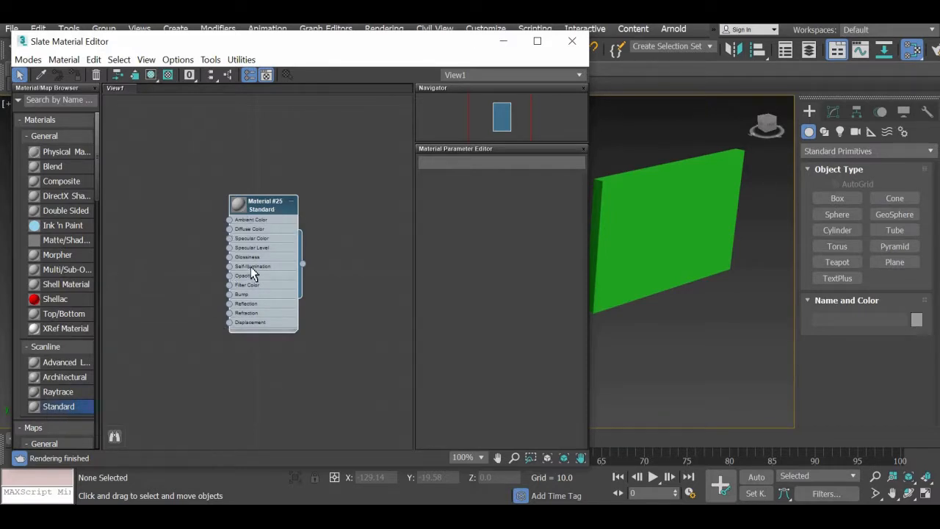
{"action": "scroll", "coordinate": [250, 267], "scroll_direction": "up", "scroll_amount": 2}
{"action": "scroll", "coordinate": [213, 327], "scroll_direction": "up", "scroll_amount": 1}
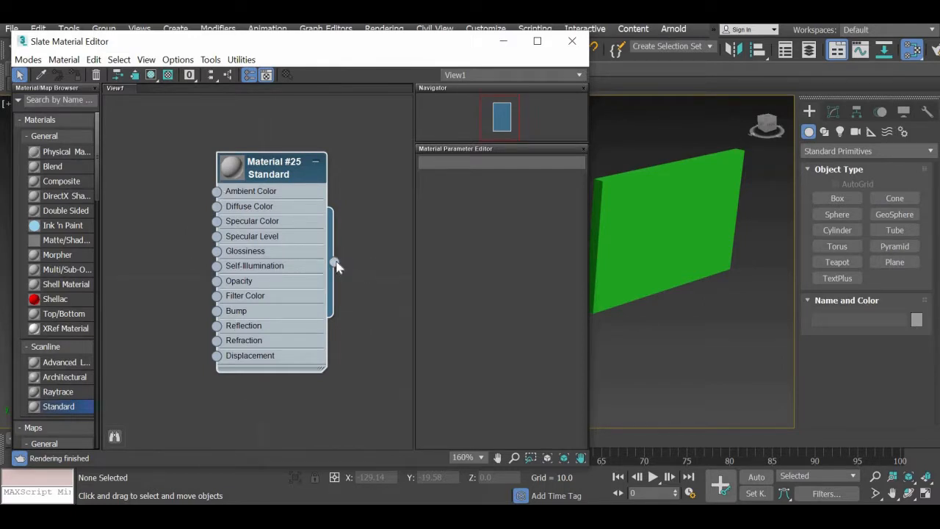
{"action": "left_click_drag", "start_coordinate": [334, 262], "coordinate": [664, 221]}
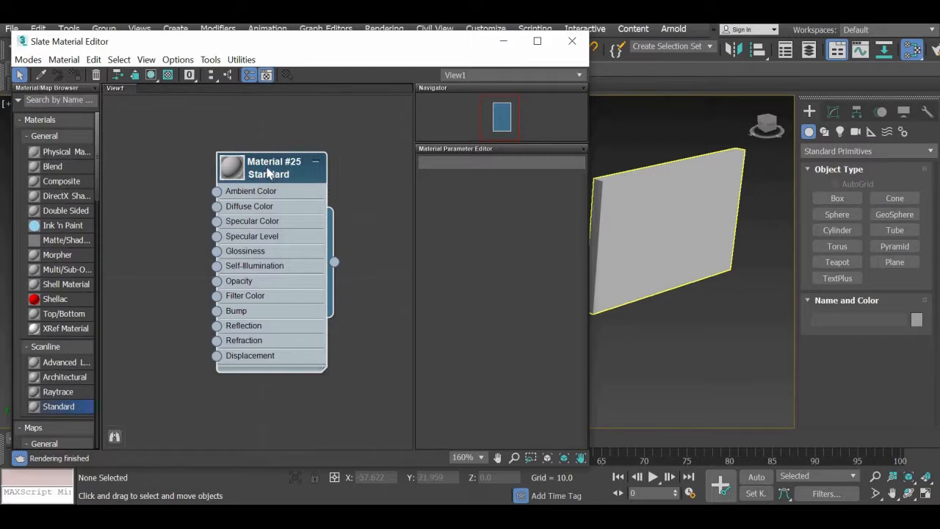
Select the wall box and check the option for assigning the Standard material to the selection.
{"action": "right_click", "coordinate": [269, 172]}
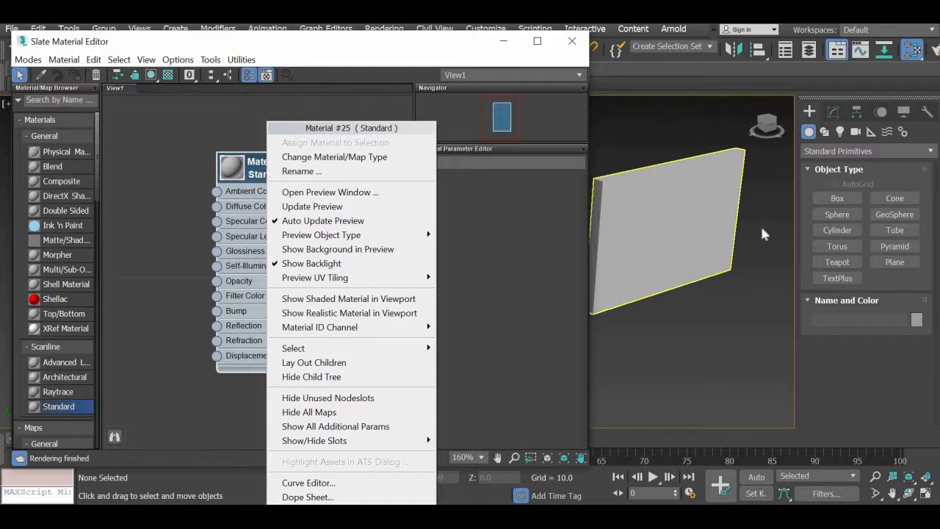
{"action": "left_click", "coordinate": [653, 217]}
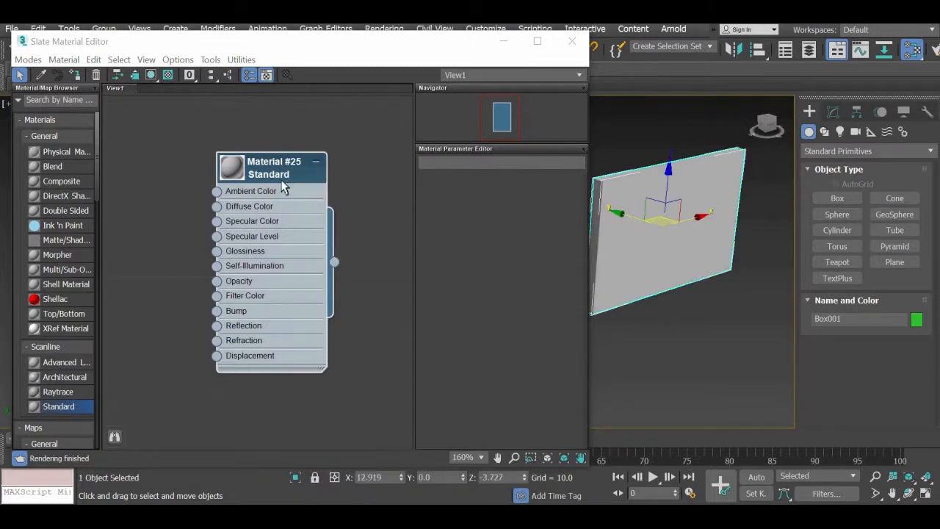
{"action": "right_click", "coordinate": [268, 164]}
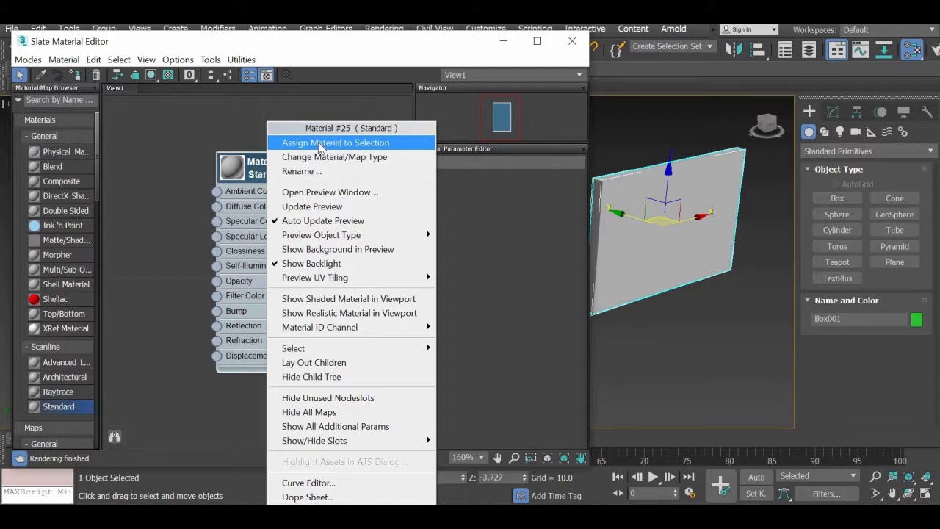
{"action": "left_click", "coordinate": [221, 116]}
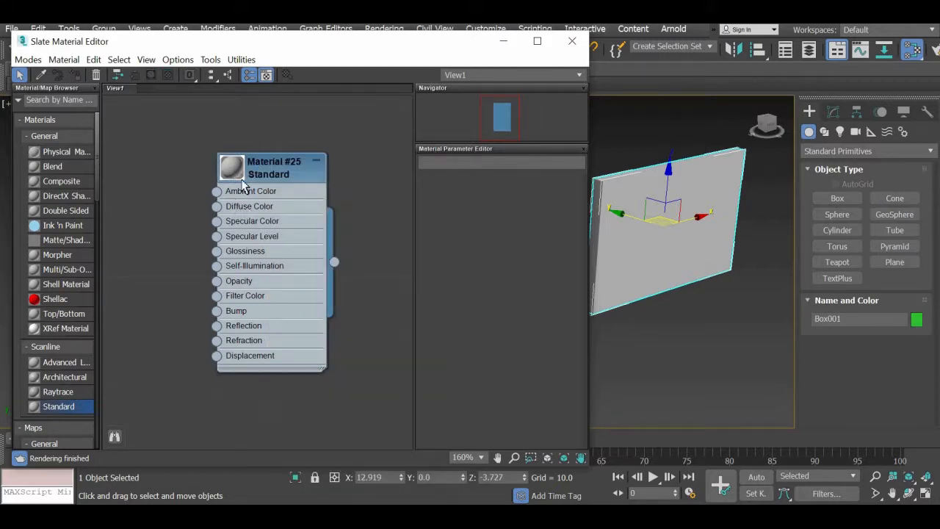
Enlarge and restore the Standard material node's preview, and open the material's parameters with the node repositioned in View1.
{"action": "double_click", "coordinate": [232, 170]}
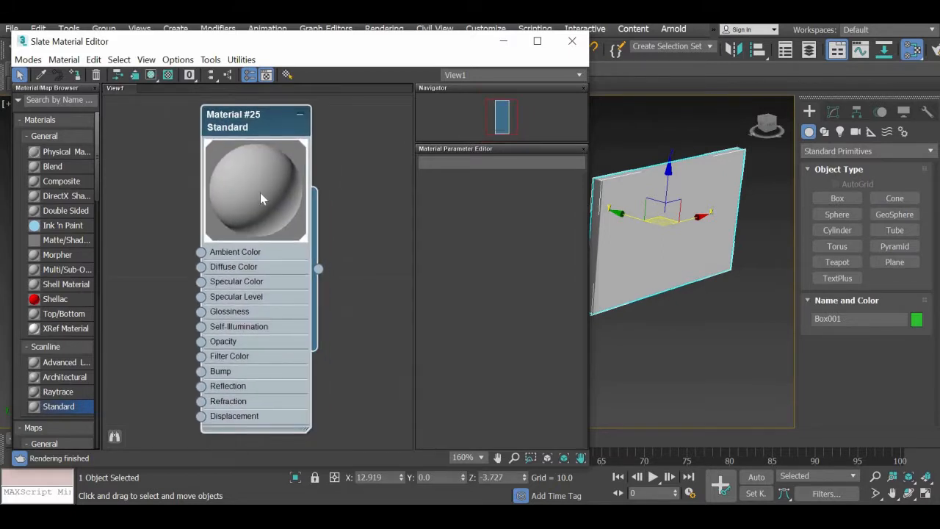
{"action": "double_click", "coordinate": [260, 192]}
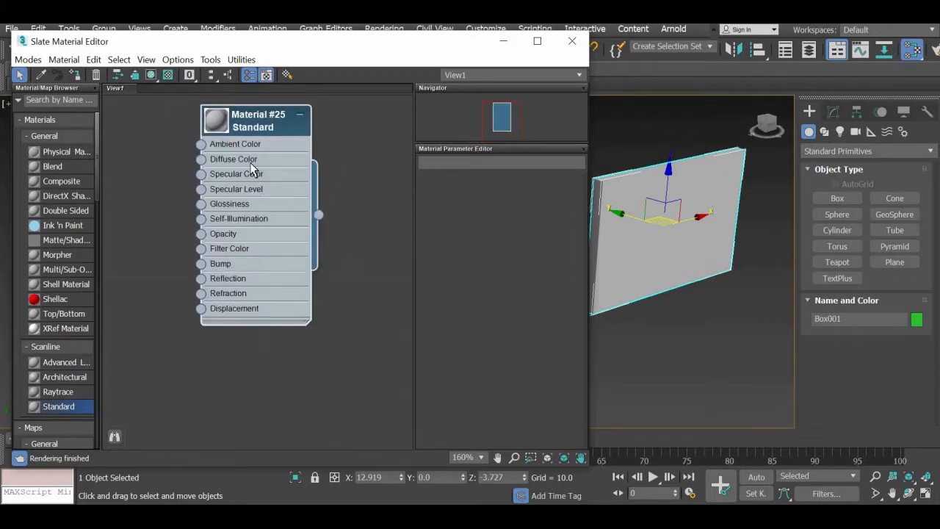
{"action": "double_click", "coordinate": [260, 127]}
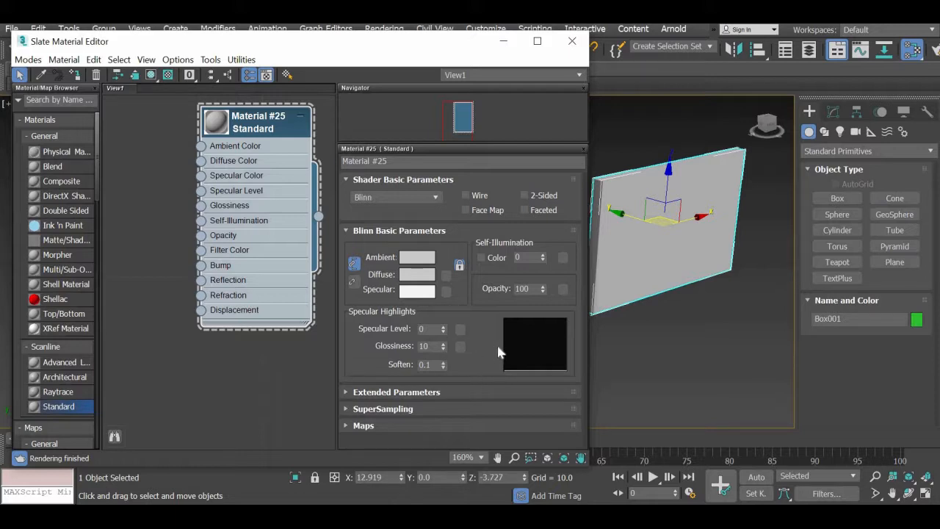
{"action": "left_click_drag", "start_coordinate": [242, 133], "coordinate": [225, 147]}
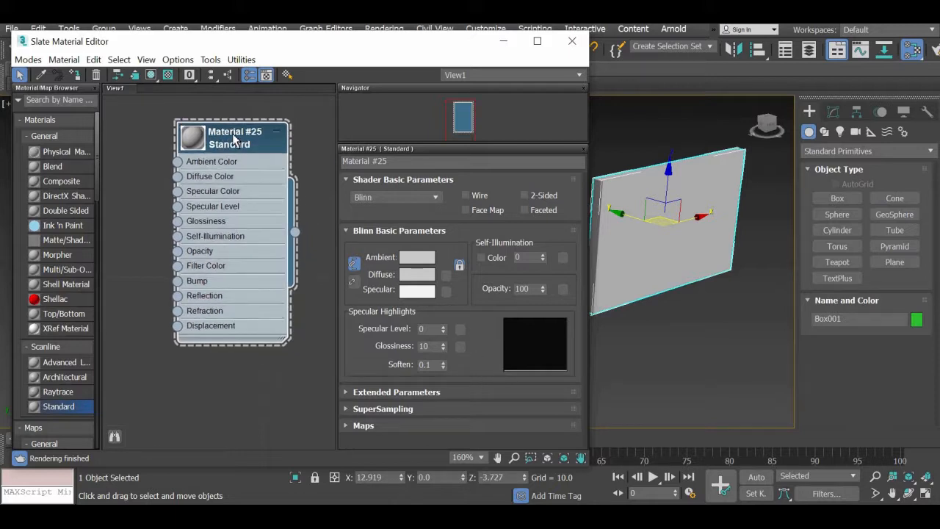
Set the material's diffuse color to an orange with Red 217, Green 103 and Blue 19.
{"action": "left_click", "coordinate": [423, 277]}
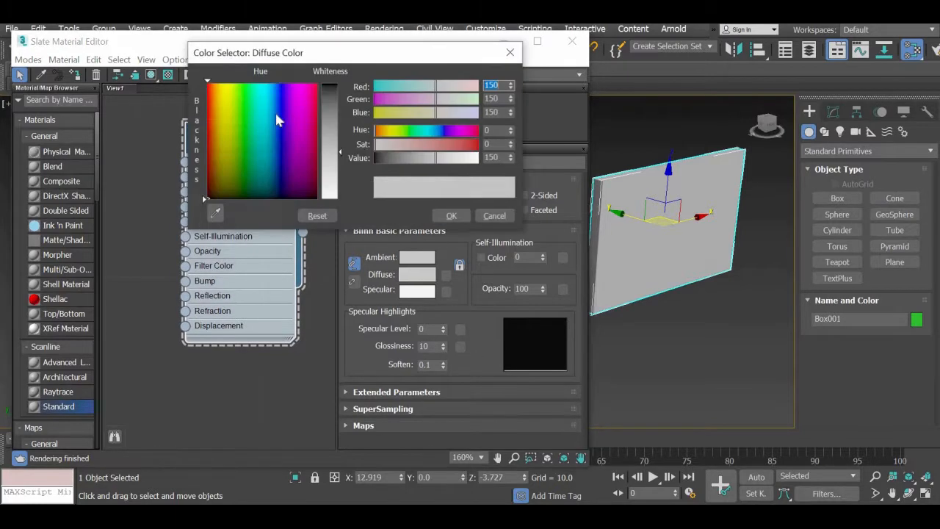
{"action": "left_click", "coordinate": [247, 124]}
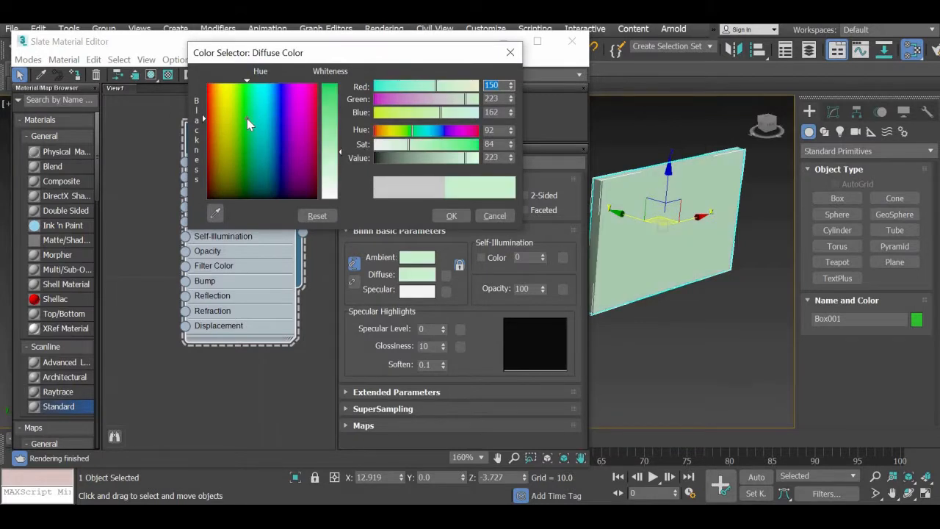
{"action": "left_click", "coordinate": [336, 94]}
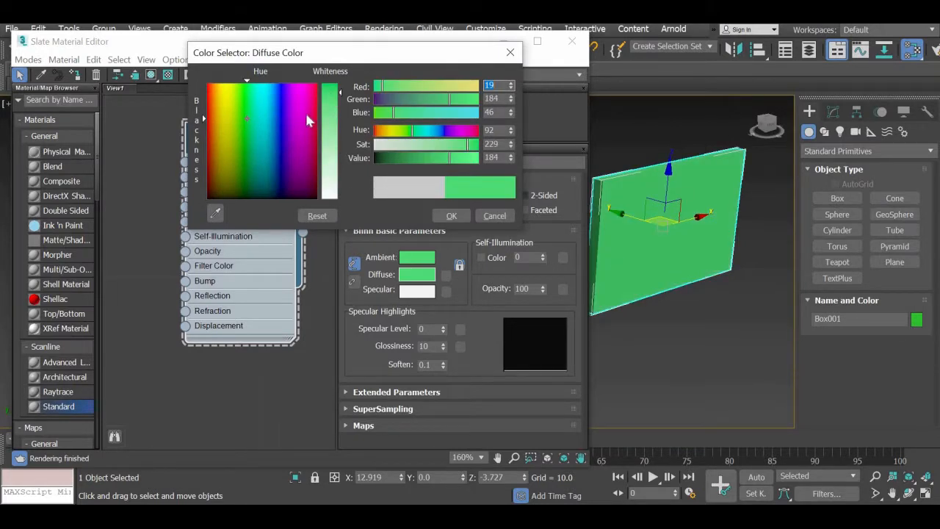
{"action": "left_click", "coordinate": [215, 102]}
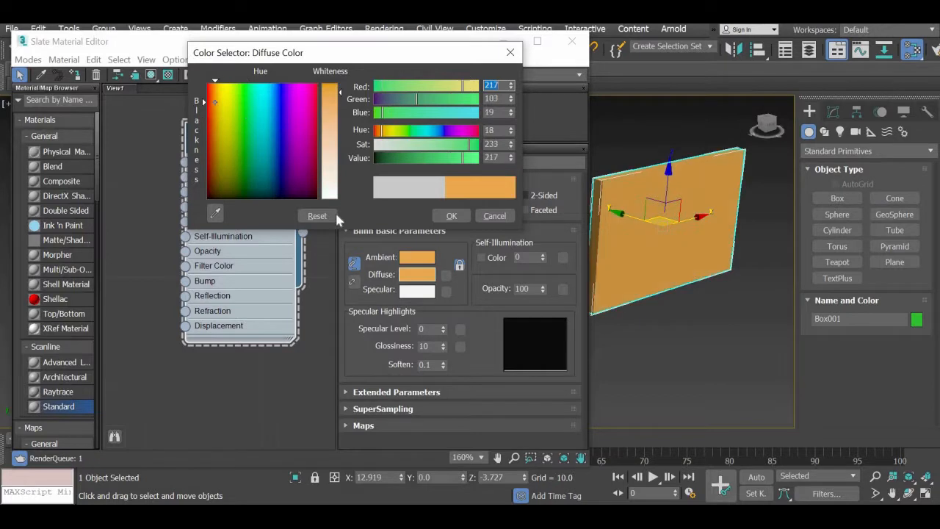
{"action": "left_click", "coordinate": [452, 216]}
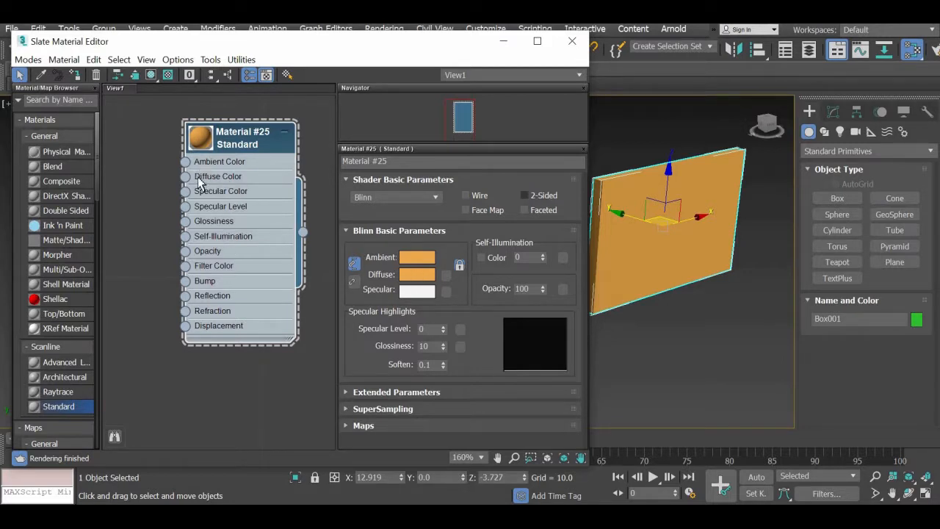
Attach a Bitmap map to the material's Diffuse Color slot, using the brick wall image from the project 7 - texture mapping folder.
{"action": "left_click", "coordinate": [446, 274]}
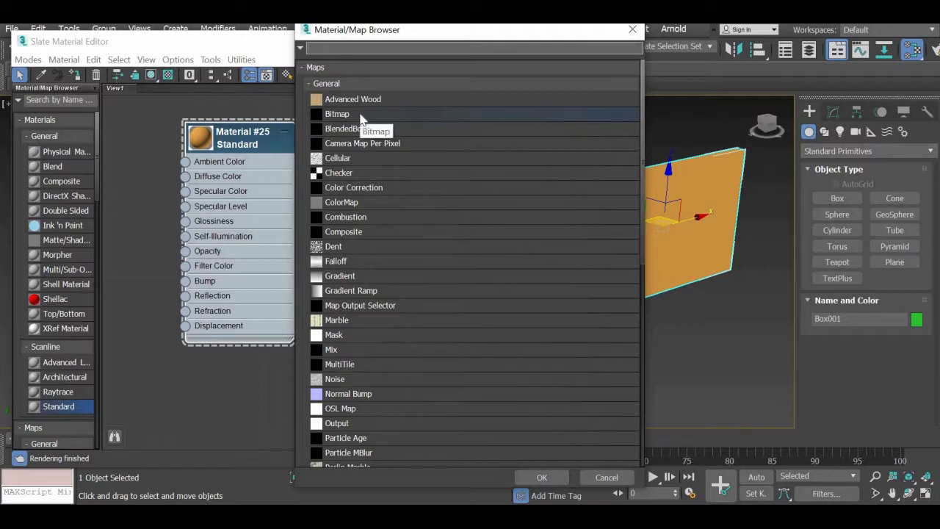
{"action": "left_click", "coordinate": [607, 478]}
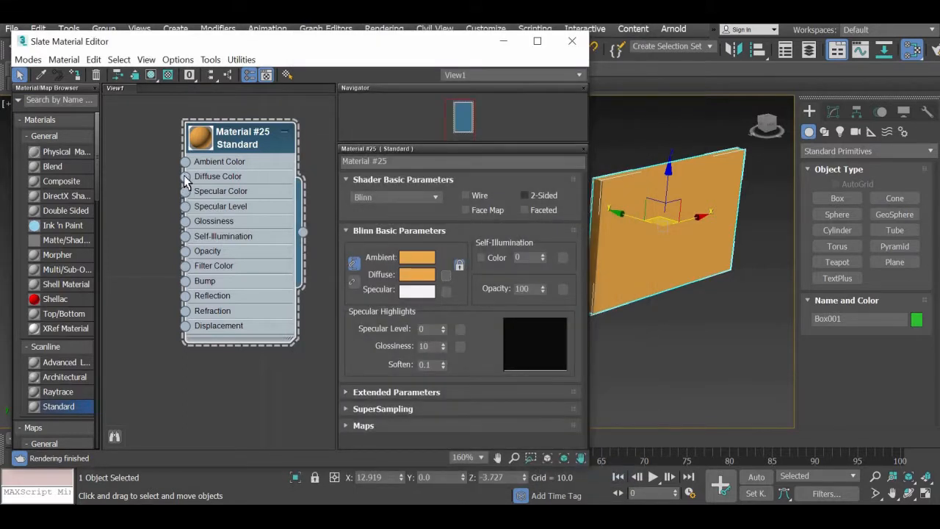
{"action": "left_click_drag", "start_coordinate": [134, 189], "coordinate": [133, 188]}
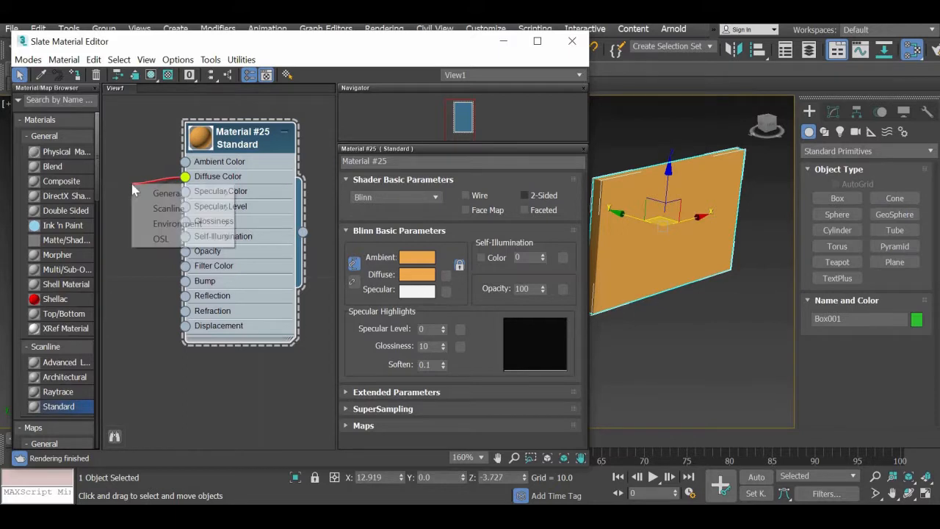
{"action": "mouse_move", "coordinate": [176, 199]}
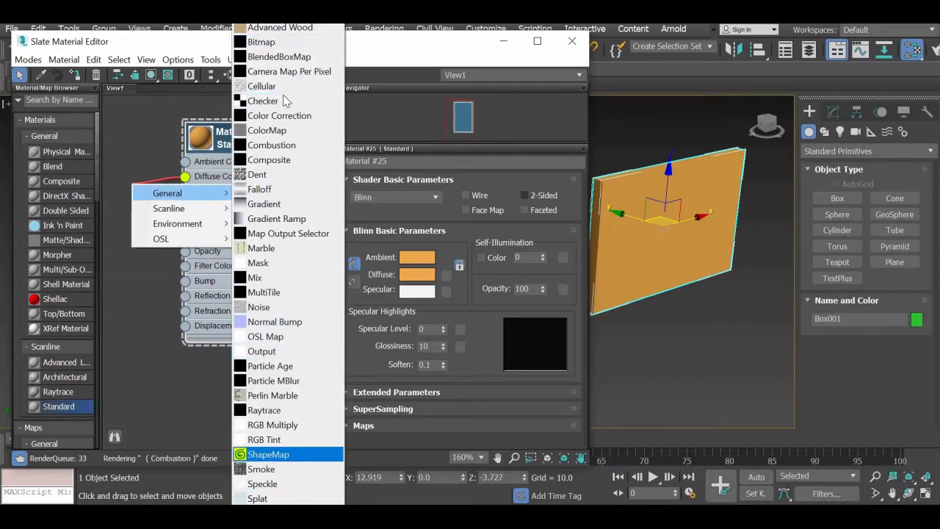
{"action": "left_click", "coordinate": [270, 42]}
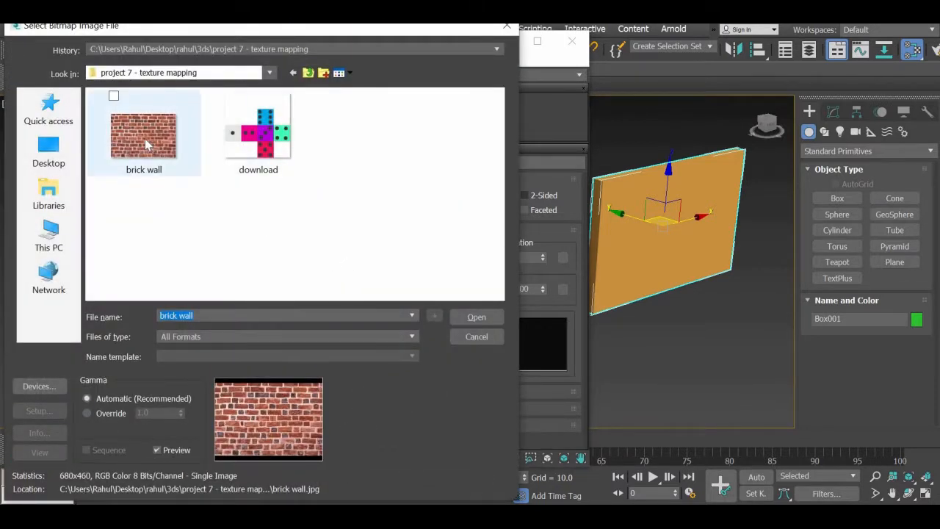
{"action": "left_click", "coordinate": [145, 141]}
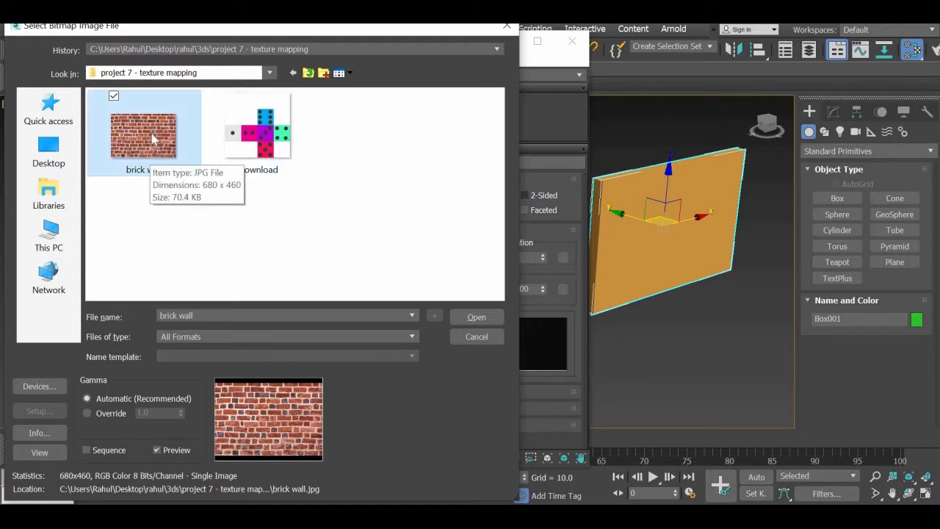
{"action": "left_click", "coordinate": [478, 320]}
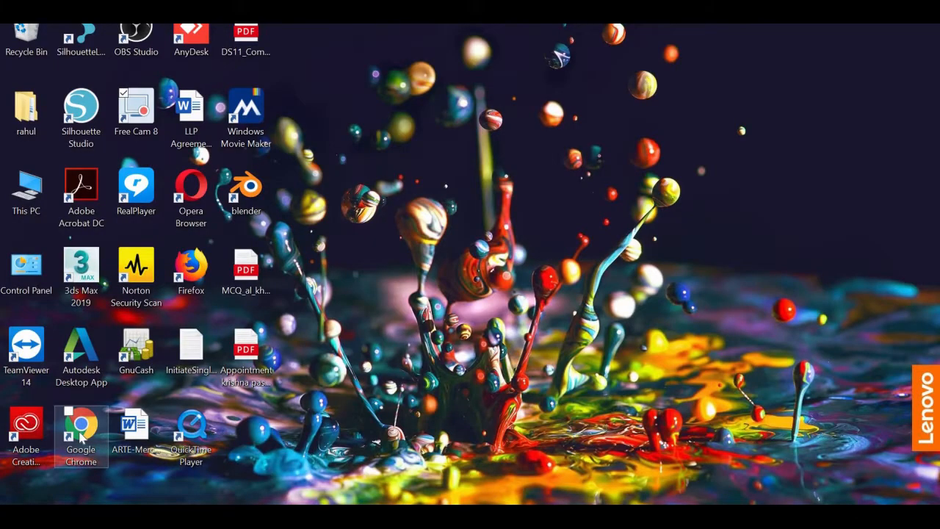
Switch to Google Chrome and search Google Images for "brick wall texture".
{"action": "double_click", "coordinate": [82, 436]}
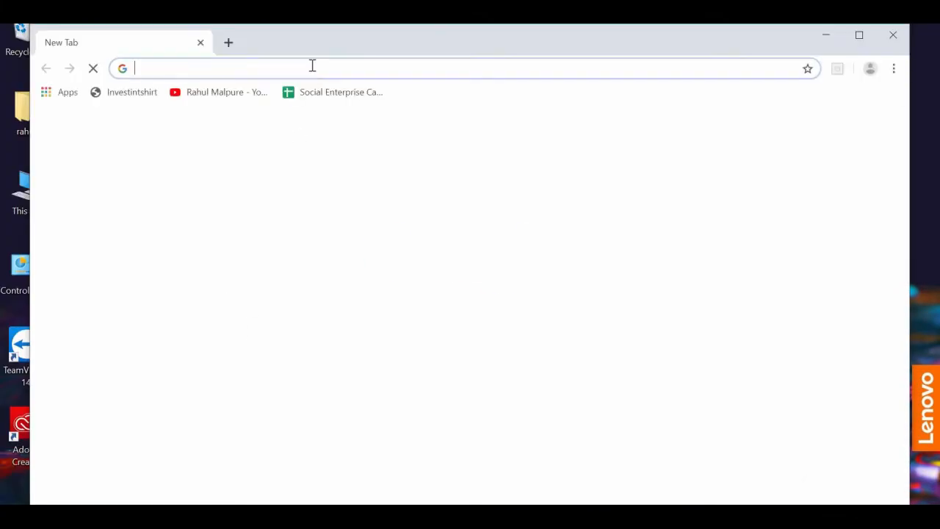
{"action": "type", "text": "bro"}
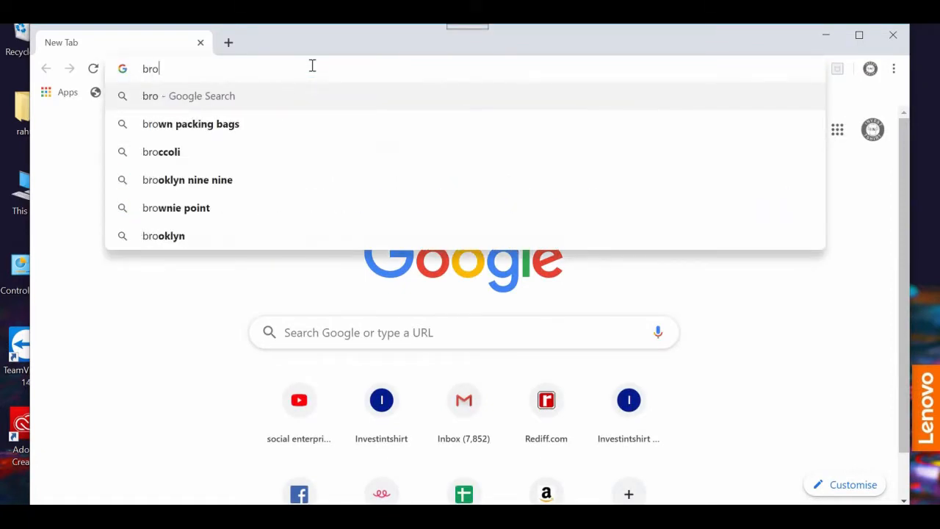
{"action": "key", "text": "BackSpace"}
{"action": "type", "text": "ick"}
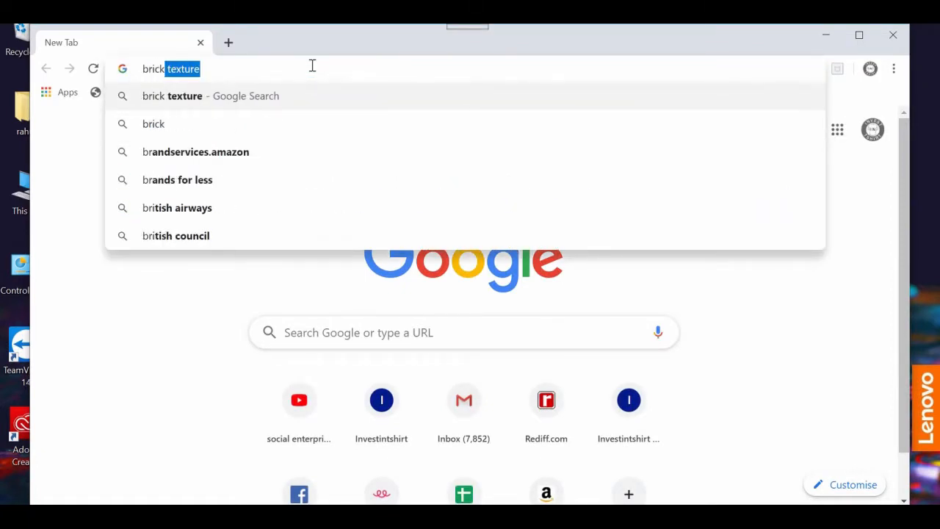
{"action": "type", "text": " wall texture"}
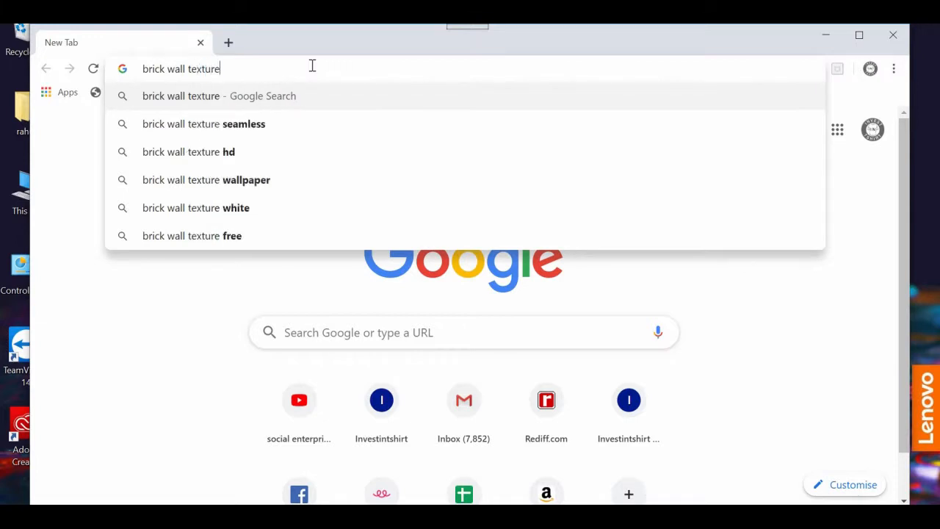
{"action": "key", "text": "Return"}
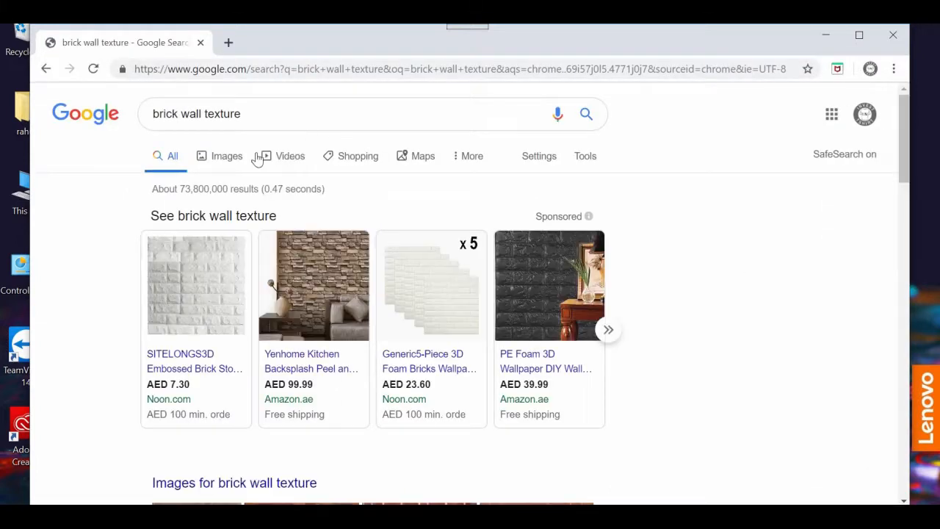
{"action": "left_click", "coordinate": [228, 157]}
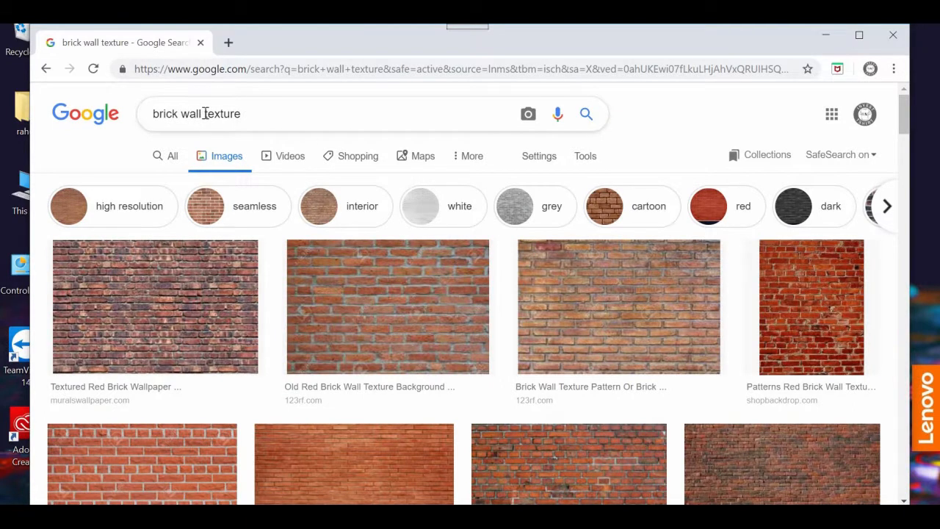
Shorten the image search to "brick wall", inspect the red Rebel Walls picture's save options, and return to 3ds Max.
{"action": "left_click_drag", "start_coordinate": [203, 113], "coordinate": [308, 138]}
{"action": "key", "text": "BackSpace"}
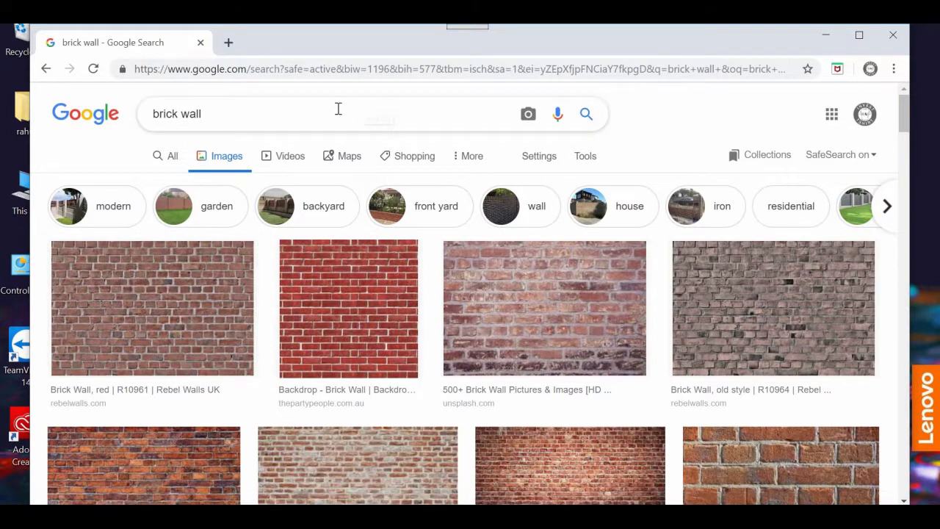
{"action": "left_click", "coordinate": [163, 332]}
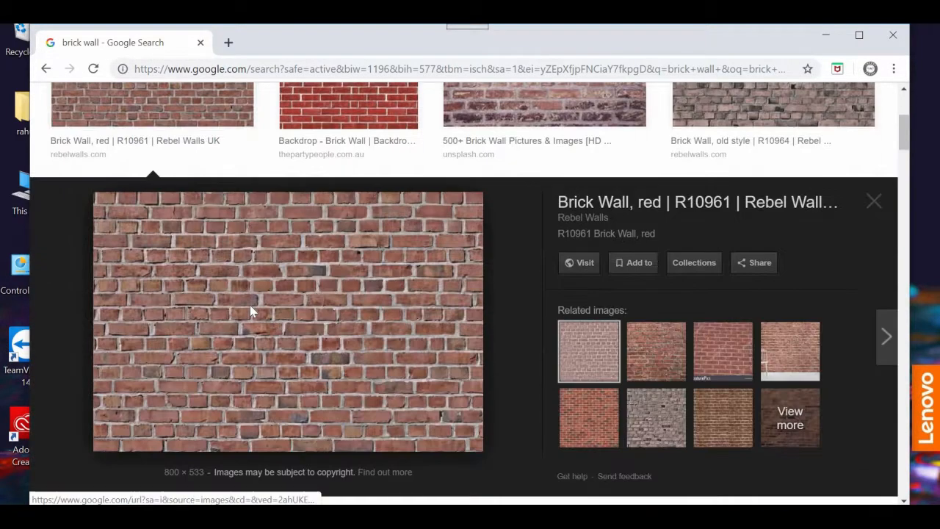
{"action": "right_click", "coordinate": [250, 304]}
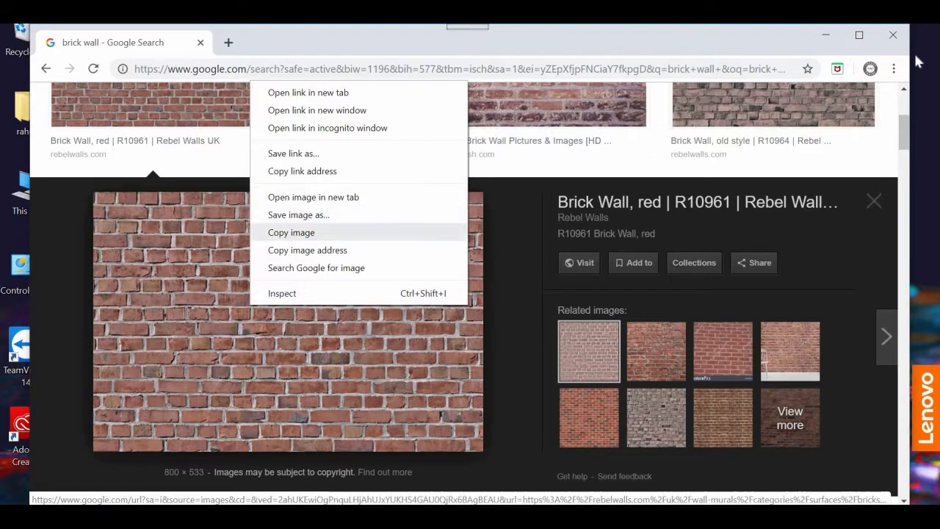
{"action": "left_click", "coordinate": [894, 37]}
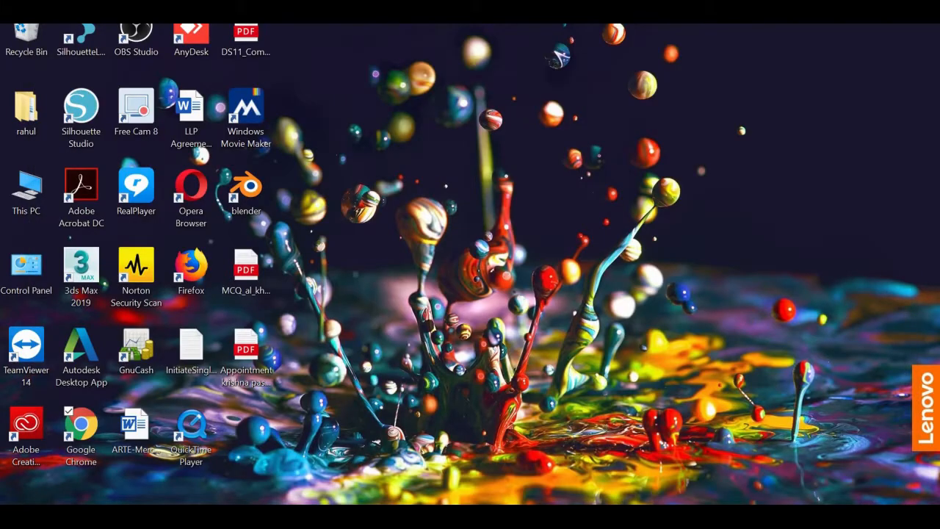
{"action": "left_click", "coordinate": [528, 517]}
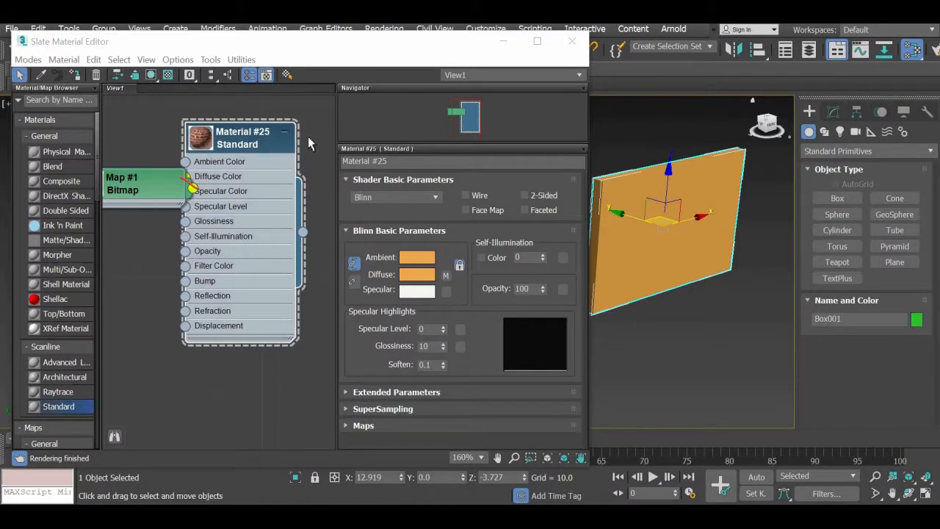
Arrange the Bitmap node beside the Standard material node and enlarge the material node's preview.
{"action": "left_click_drag", "start_coordinate": [253, 136], "coordinate": [316, 152]}
{"action": "left_click_drag", "start_coordinate": [137, 196], "coordinate": [179, 141]}
{"action": "double_click", "coordinate": [263, 154]}
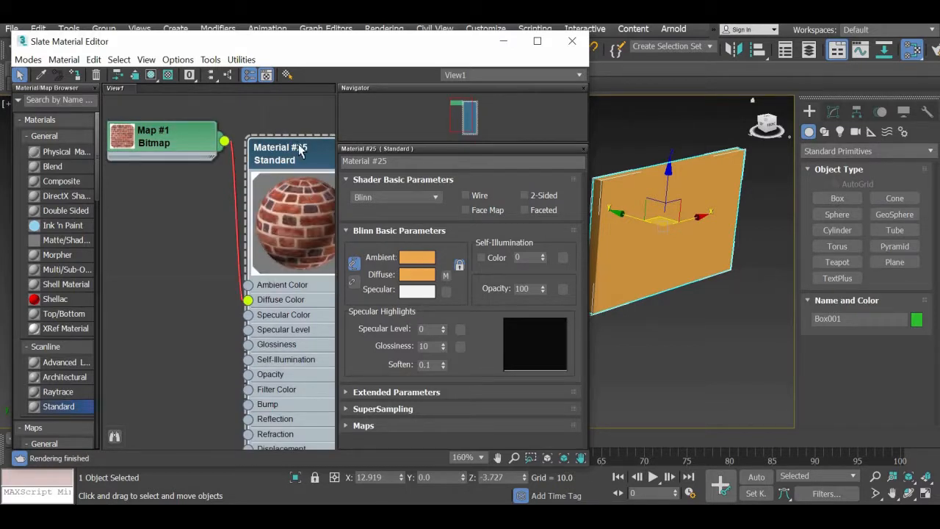
{"action": "left_click_drag", "start_coordinate": [300, 153], "coordinate": [285, 183]}
{"action": "left_click_drag", "start_coordinate": [187, 143], "coordinate": [186, 175]}
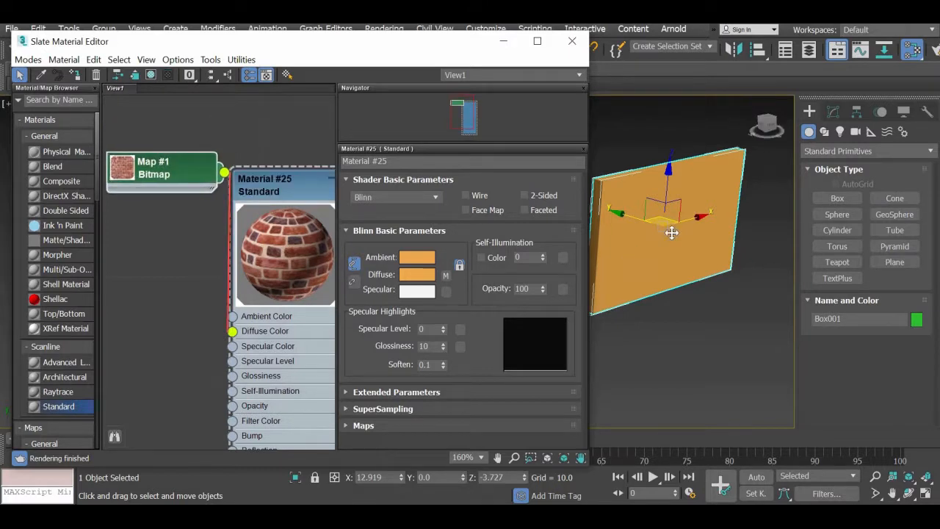
Show the shaded brick material on the wall box in the viewport.
{"action": "right_click", "coordinate": [272, 190]}
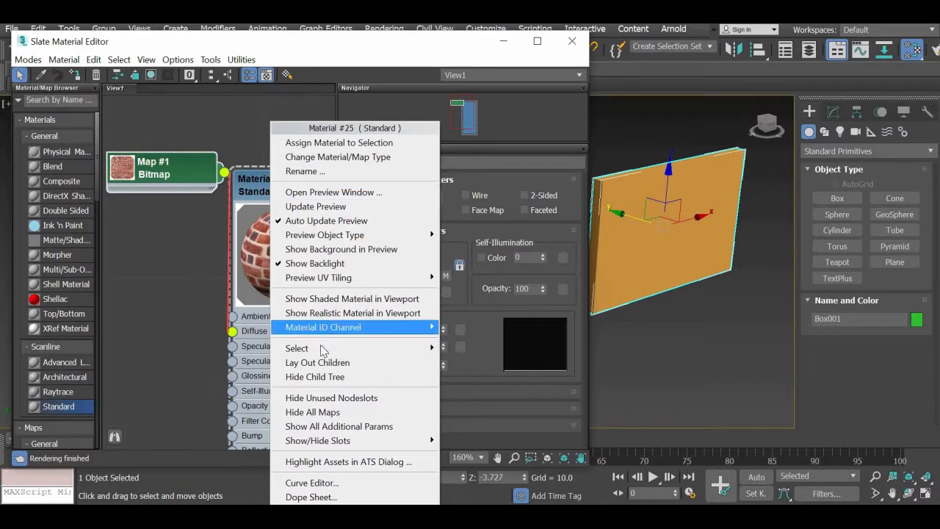
{"action": "left_click", "coordinate": [360, 299]}
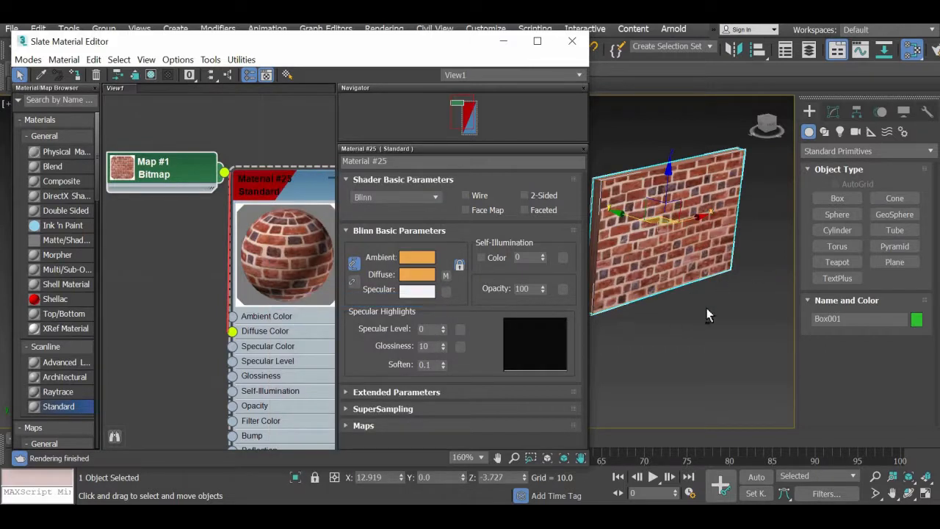
Disconnect the brick Bitmap from the Standard material's Diffuse Color slot, then reconnect it to the same slot.
{"action": "middle_click_drag", "start_coordinate": [684, 324], "coordinate": [711, 313], "text": "alt"}
{"action": "left_click_drag", "start_coordinate": [367, 42], "coordinate": [281, 44]}
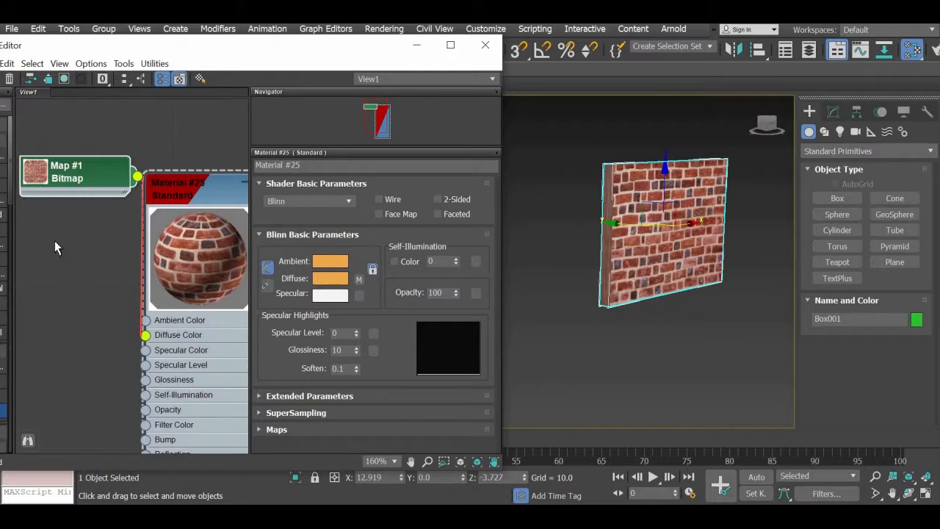
{"action": "left_click_drag", "start_coordinate": [55, 242], "coordinate": [61, 245]}
{"action": "left_click_drag", "start_coordinate": [145, 335], "coordinate": [103, 331]}
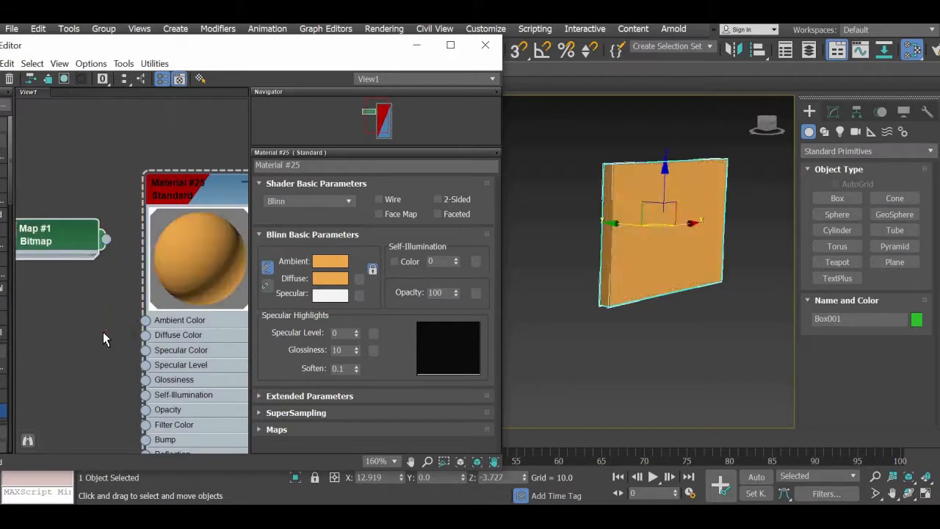
{"action": "left_click_drag", "start_coordinate": [90, 255], "coordinate": [92, 105]}
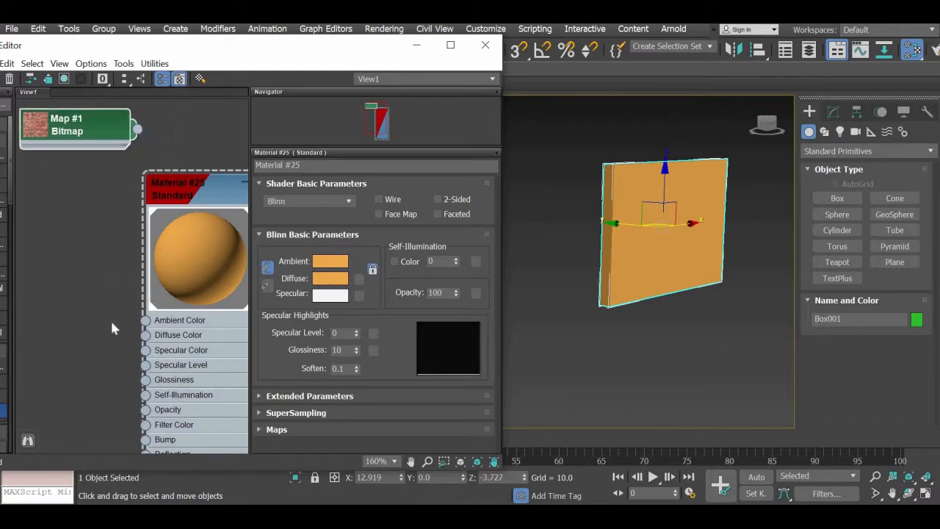
{"action": "left_click_drag", "start_coordinate": [136, 130], "coordinate": [146, 335]}
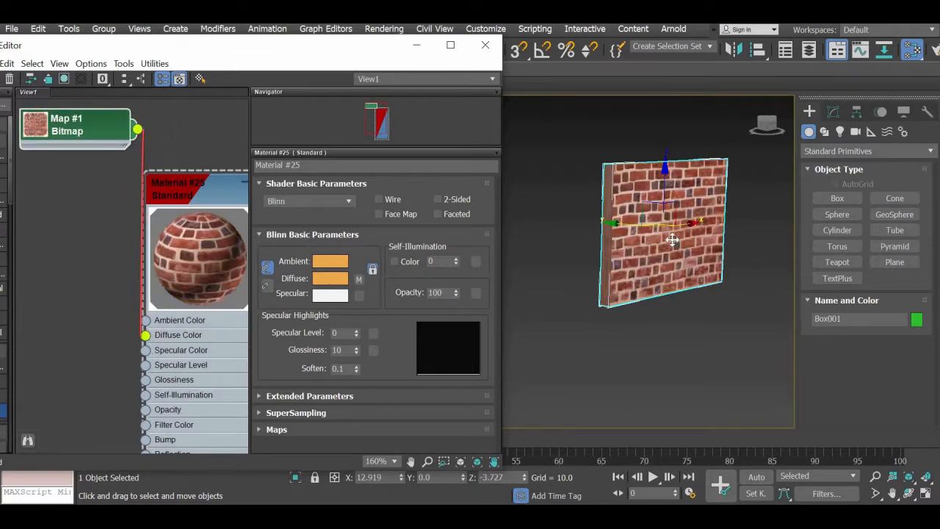
Close the Slate Material Editor and frame the textured wall box in the perspective viewport.
{"action": "middle_click_drag", "start_coordinate": [647, 344], "coordinate": [668, 320], "text": "alt"}
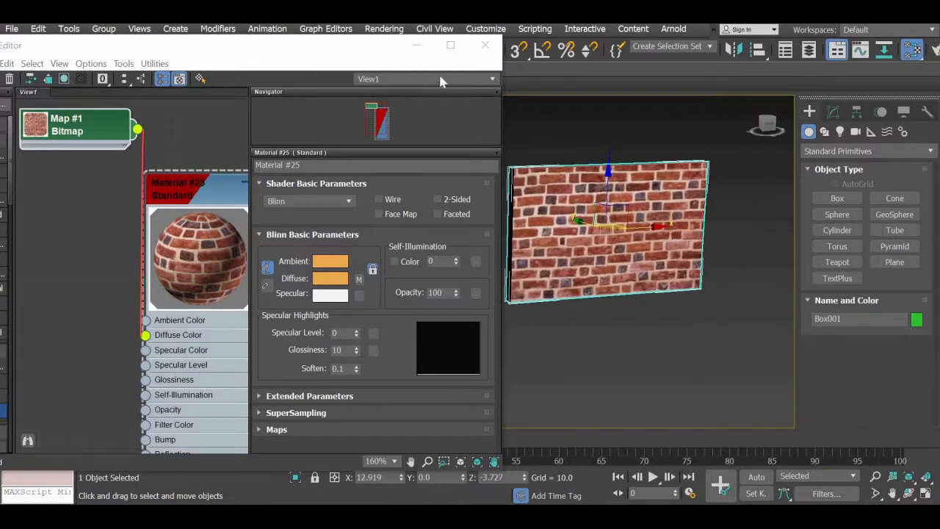
{"action": "left_click", "coordinate": [485, 44]}
{"action": "middle_click_drag", "start_coordinate": [655, 296], "coordinate": [412, 334]}
{"action": "middle_click_drag", "start_coordinate": [455, 360], "coordinate": [475, 330], "text": "alt"}
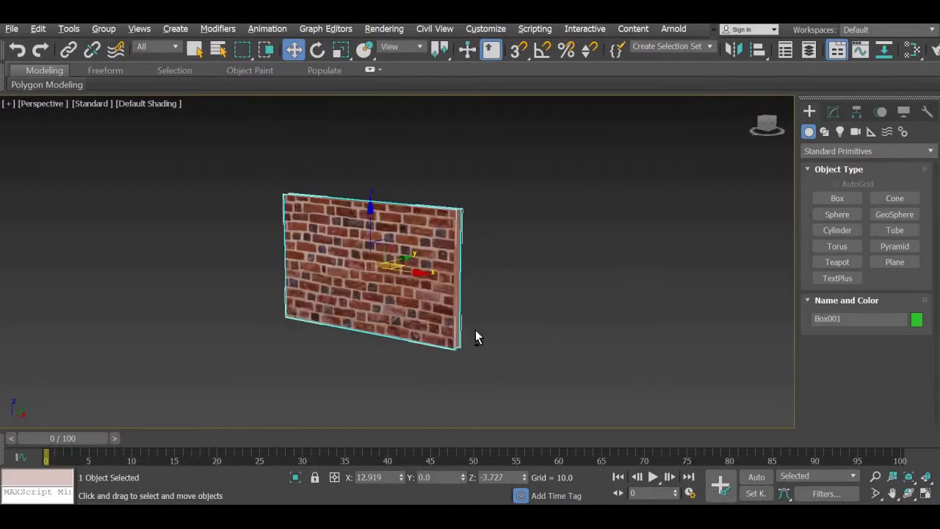
{"action": "scroll", "coordinate": [475, 330], "scroll_direction": "up", "scroll_amount": 3}
{"action": "middle_click_drag", "start_coordinate": [440, 264], "coordinate": [510, 304]}
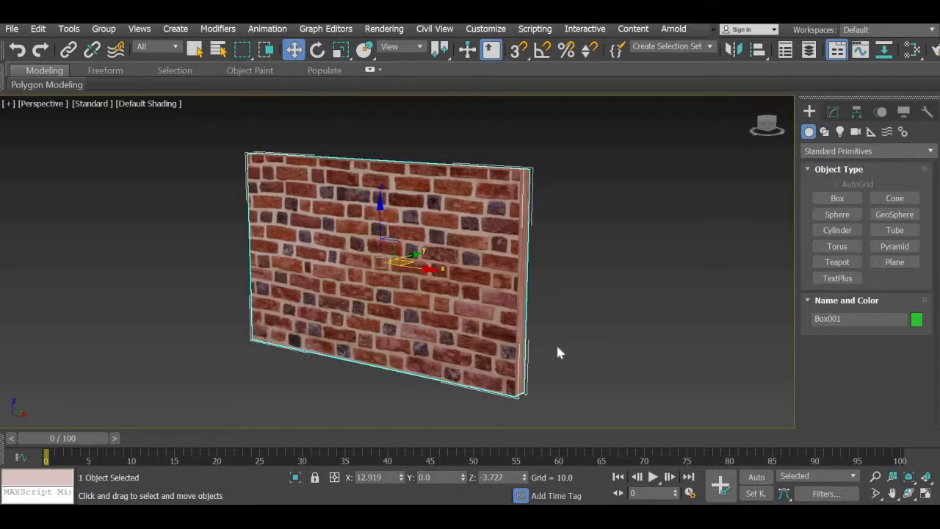
Examine how the brick texture fits the wall's front face and its narrow side.
{"action": "middle_click_drag", "start_coordinate": [590, 263], "coordinate": [650, 244], "text": "alt"}
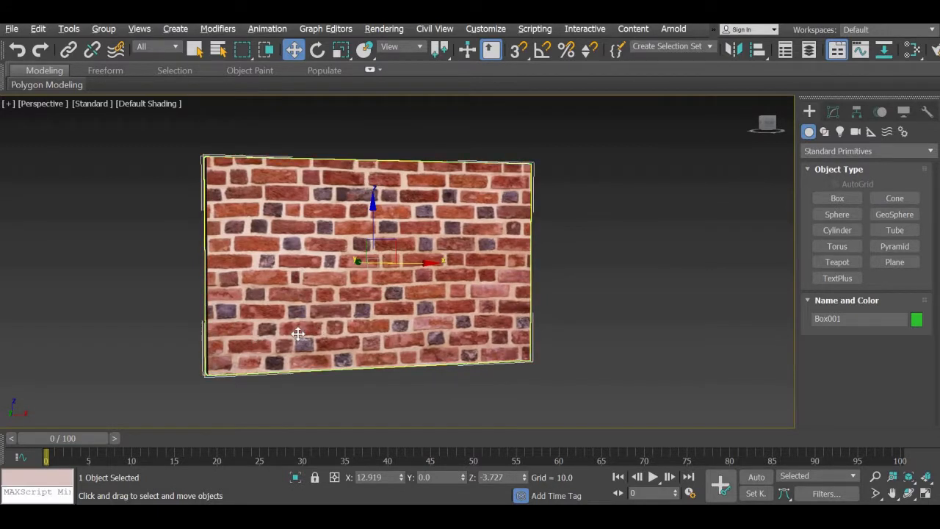
{"action": "middle_click_drag", "start_coordinate": [301, 332], "coordinate": [298, 340], "text": "alt"}
{"action": "scroll", "coordinate": [298, 335], "scroll_direction": "up", "scroll_amount": 3}
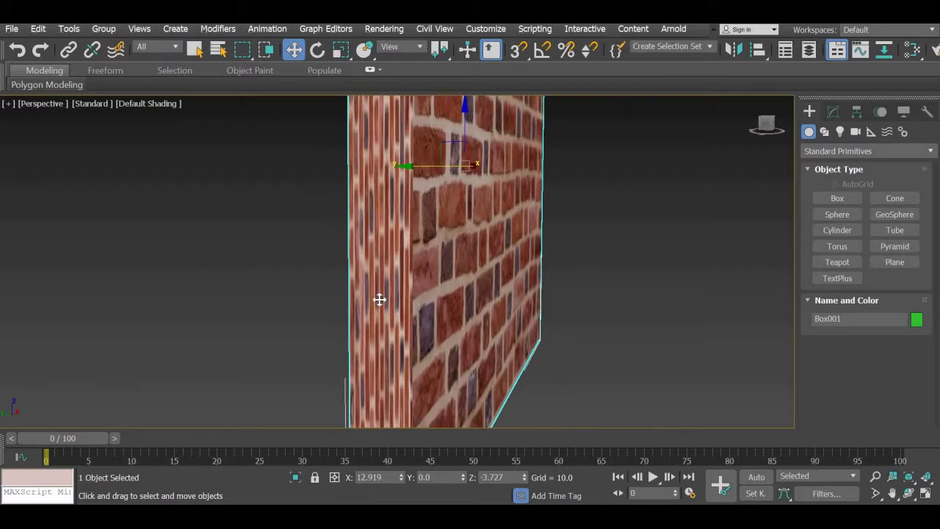
{"action": "scroll", "coordinate": [379, 299], "scroll_direction": "up", "scroll_amount": 3}
{"action": "scroll", "coordinate": [379, 299], "scroll_direction": "up", "scroll_amount": 1}
{"action": "scroll", "coordinate": [379, 299], "scroll_direction": "down", "scroll_amount": 5}
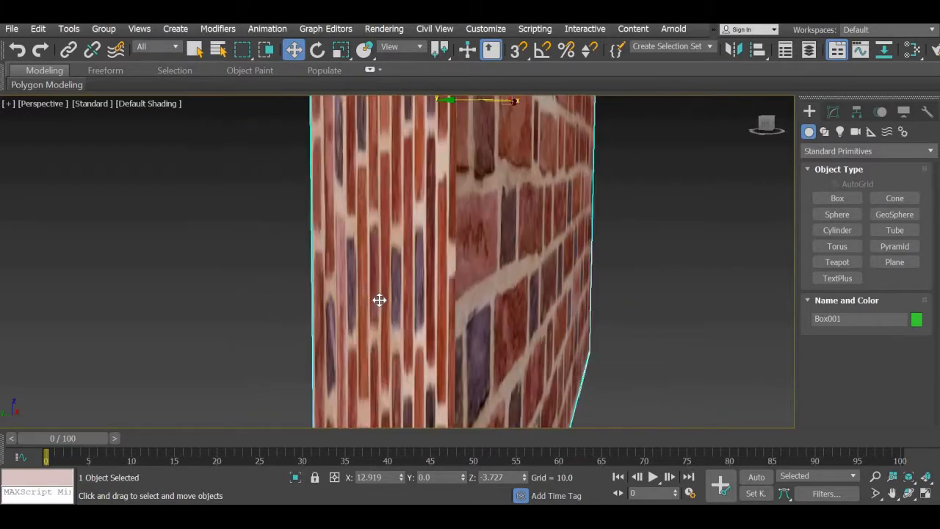
{"action": "middle_click_drag", "start_coordinate": [379, 299], "coordinate": [441, 296], "text": "alt"}
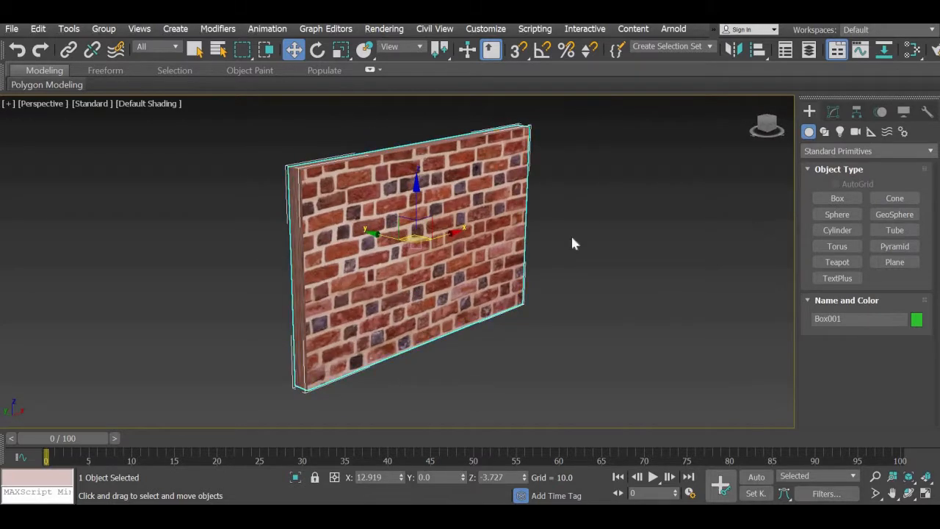
{"action": "middle_click_drag", "start_coordinate": [481, 324], "coordinate": [476, 312], "text": "alt"}
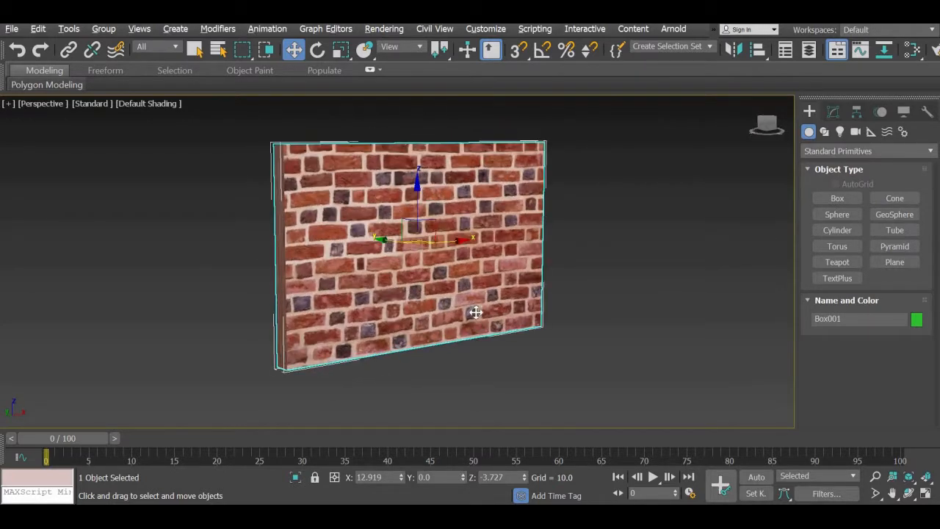
{"action": "scroll", "coordinate": [472, 302], "scroll_direction": "up", "scroll_amount": 3}
{"action": "middle_click_drag", "start_coordinate": [463, 278], "coordinate": [509, 317]}
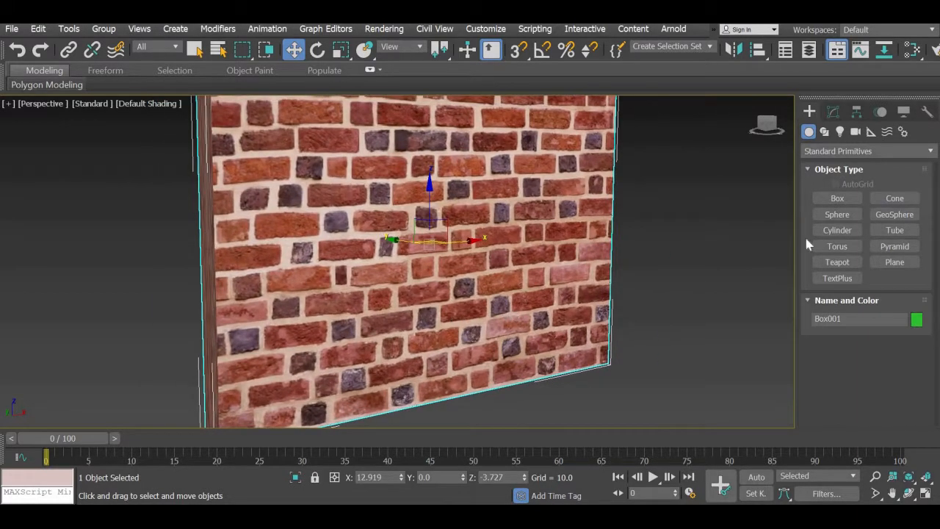
Apply a UVW Map modifier to the wall box.
{"action": "left_click", "coordinate": [832, 112]}
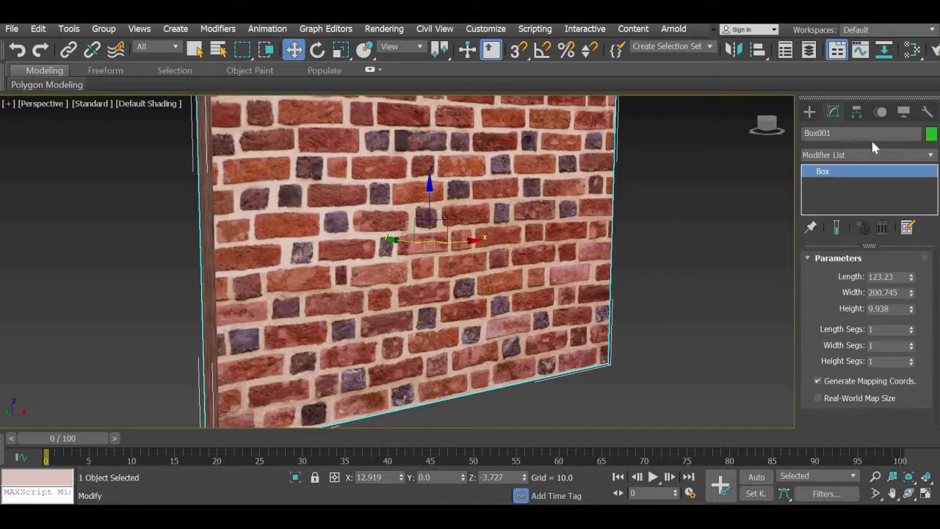
{"action": "left_click", "coordinate": [930, 157]}
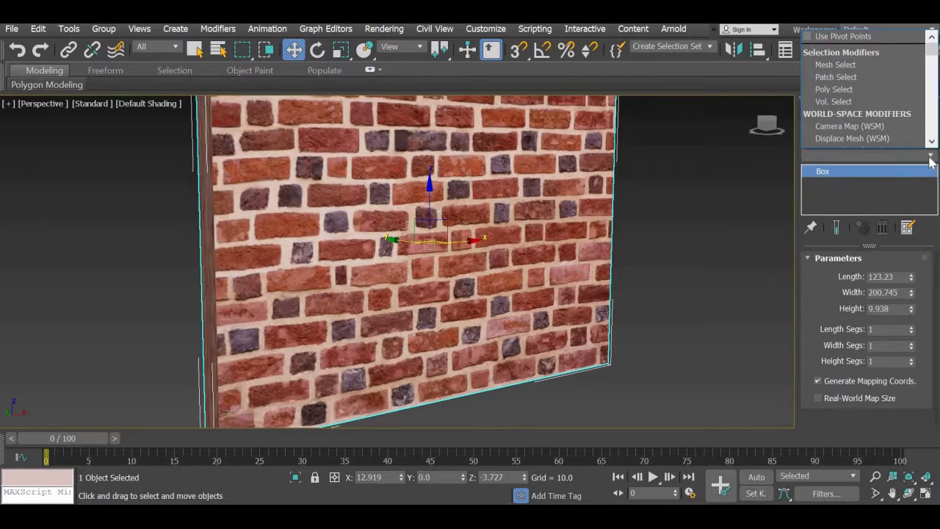
{"action": "type", "text": "uvw"}
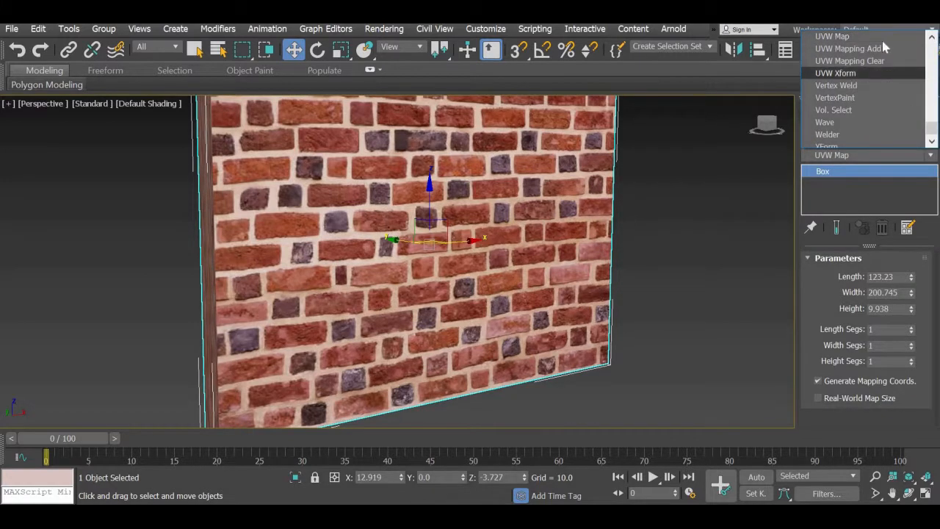
{"action": "key", "text": "Return"}
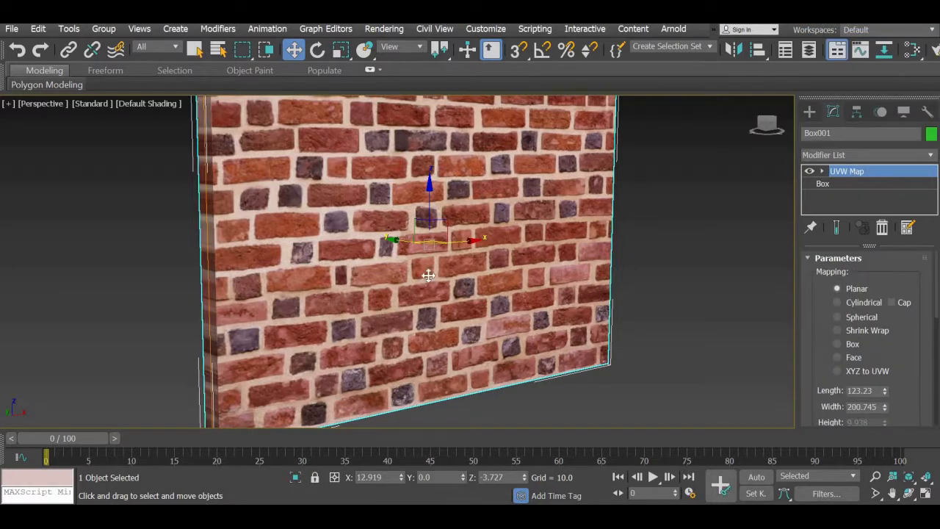
Examine the planar brick mapping on the wall's front face, narrow side and upper edge.
{"action": "key", "text": "z"}
{"action": "middle_click_drag", "start_coordinate": [416, 288], "coordinate": [414, 299], "text": "alt"}
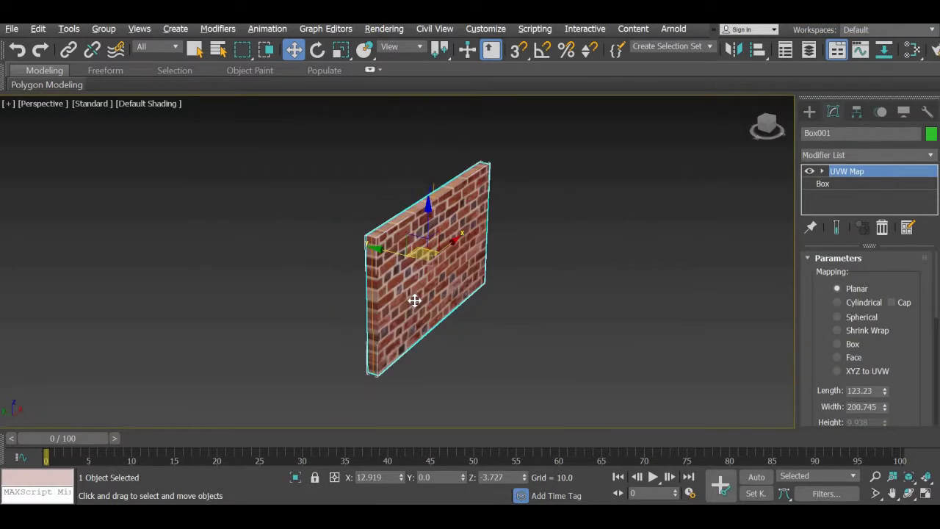
{"action": "scroll", "coordinate": [414, 300], "scroll_direction": "up", "scroll_amount": 1}
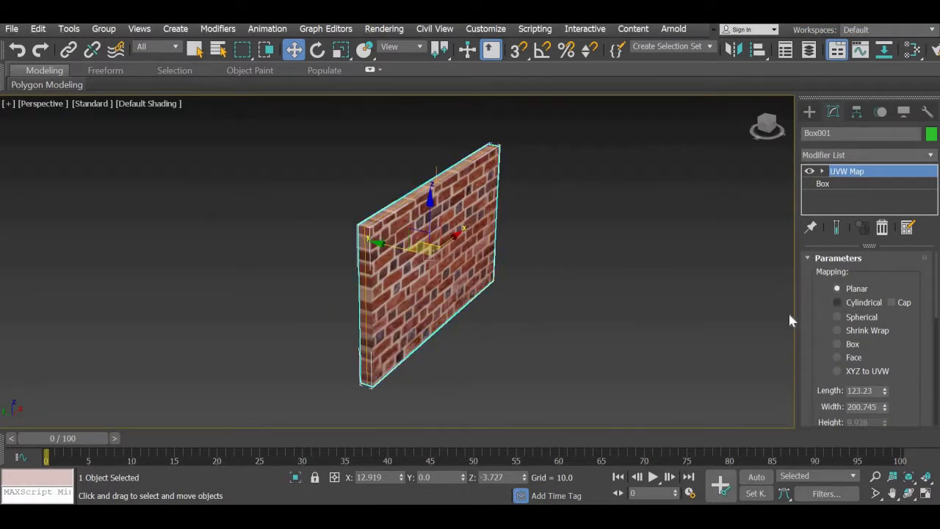
{"action": "middle_click_drag", "start_coordinate": [490, 345], "coordinate": [505, 359], "text": "alt"}
{"action": "scroll", "coordinate": [485, 350], "scroll_direction": "up", "scroll_amount": 3}
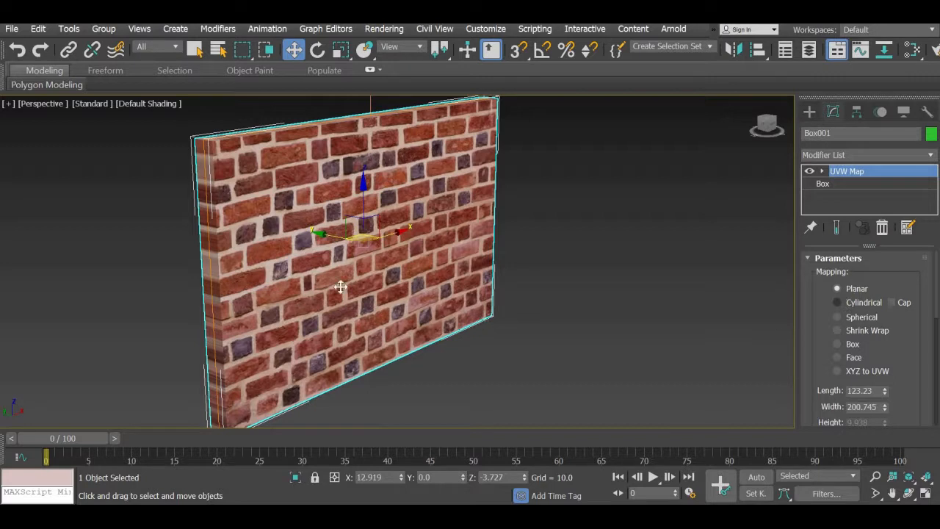
{"action": "middle_click_drag", "start_coordinate": [340, 286], "coordinate": [338, 279], "text": "alt"}
{"action": "scroll", "coordinate": [328, 269], "scroll_direction": "up", "scroll_amount": 5}
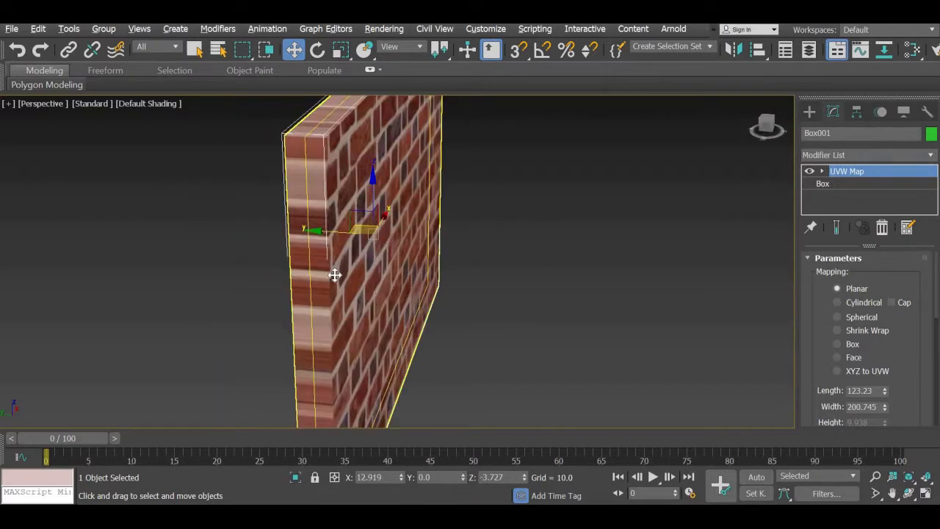
{"action": "middle_click_drag", "start_coordinate": [274, 299], "coordinate": [90, 279], "text": "alt"}
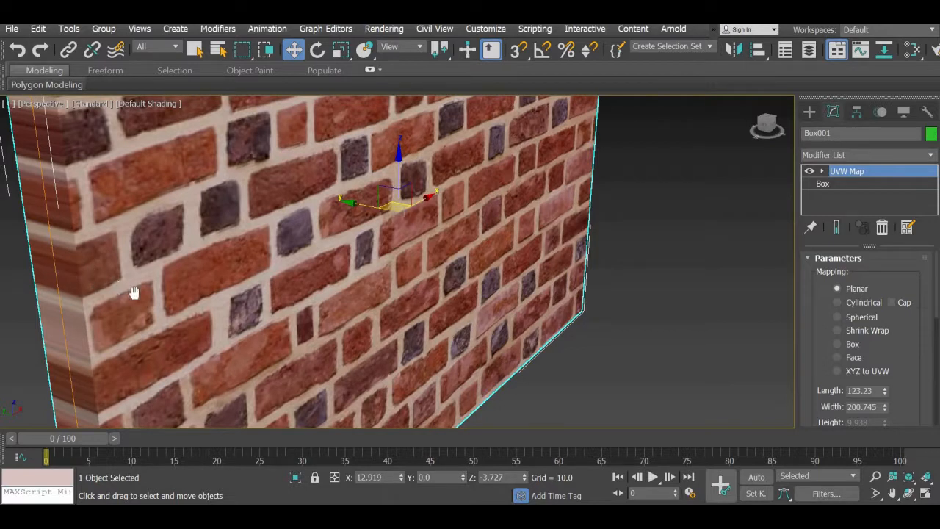
{"action": "middle_click_drag", "start_coordinate": [136, 289], "coordinate": [146, 262], "text": "alt"}
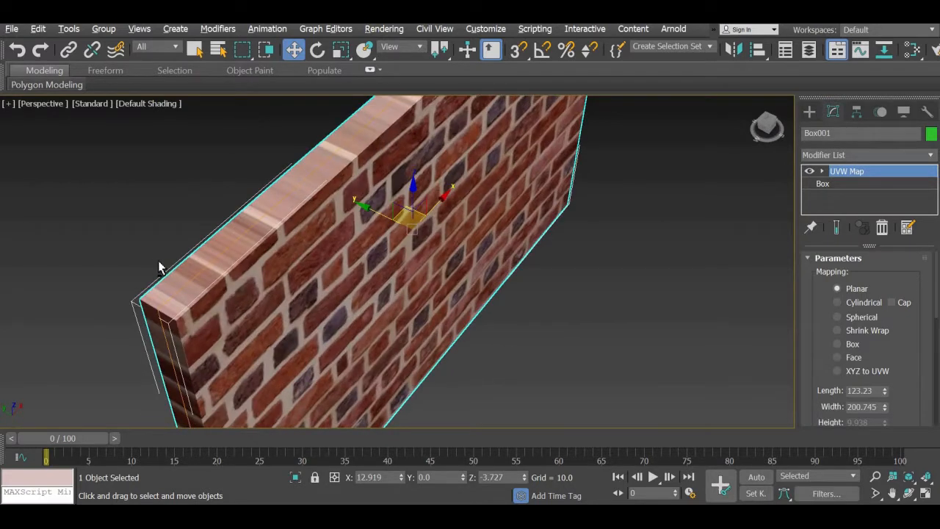
{"action": "scroll", "coordinate": [158, 268], "scroll_direction": "up", "scroll_amount": 4}
{"action": "scroll", "coordinate": [157, 268], "scroll_direction": "down", "scroll_amount": 5}
{"action": "middle_click_drag", "start_coordinate": [188, 289], "coordinate": [250, 278], "text": "alt"}
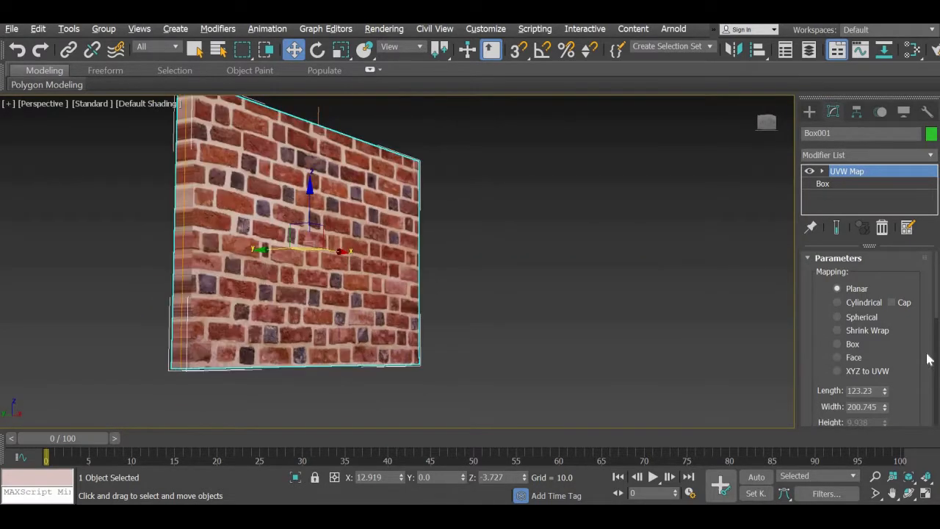
Switch the UVW Map to Cylindrical mapping with Cap enabled and check the wall from several angles.
{"action": "left_click", "coordinate": [837, 302]}
{"action": "middle_click_drag", "start_coordinate": [333, 323], "coordinate": [334, 324], "text": "alt"}
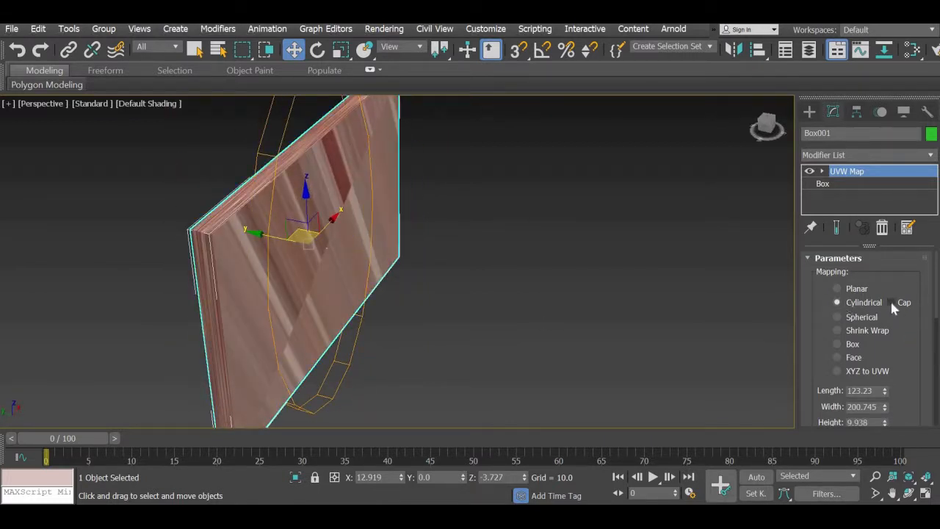
{"action": "left_click", "coordinate": [890, 302]}
{"action": "middle_click_drag", "start_coordinate": [295, 332], "coordinate": [312, 316], "text": "alt"}
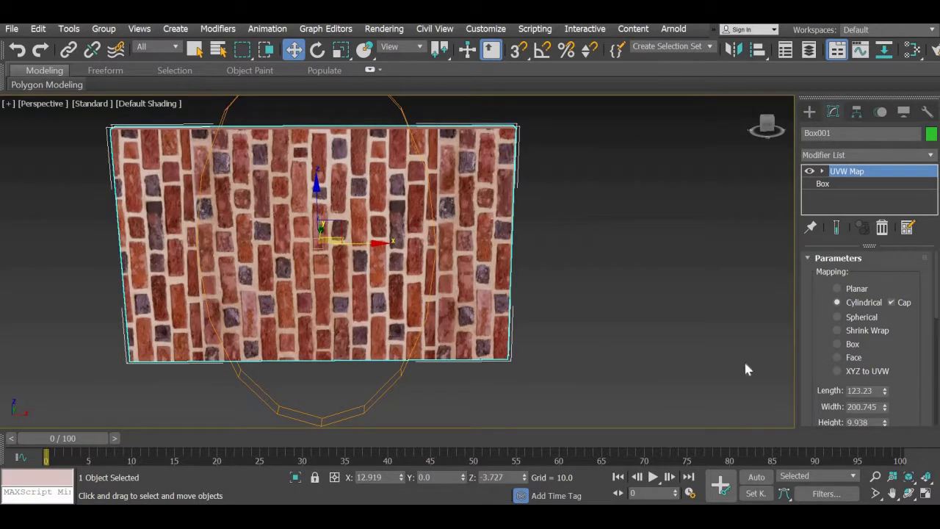
{"action": "middle_click_drag", "start_coordinate": [299, 320], "coordinate": [357, 330], "text": "alt"}
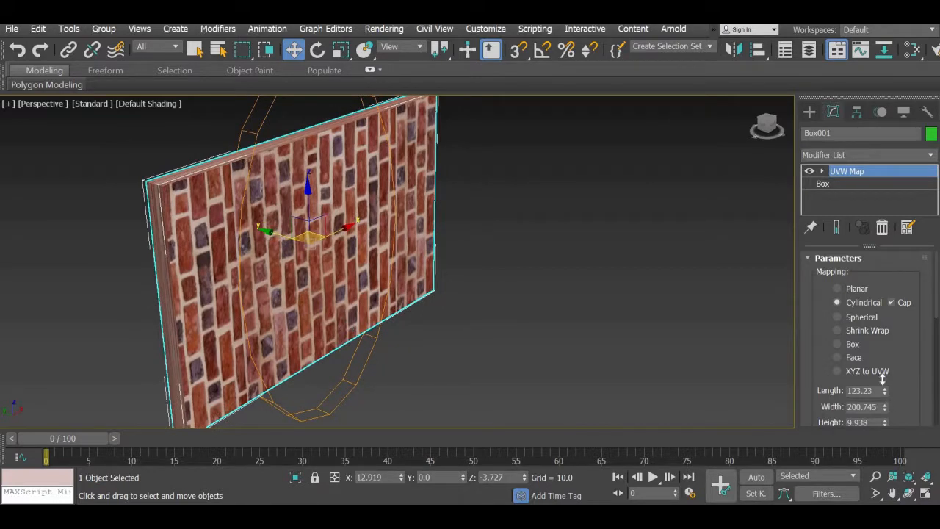
Set the cylindrical mapping's length to 170.057 and its height to 203.329.
{"action": "mouse_move", "coordinate": [883, 377]}
{"action": "left_mouse_down"}
{"action": "mouse_move", "coordinate": [847, 353]}
{"action": "mouse_move", "coordinate": [881, 371]}
{"action": "left_mouse_up"}
{"action": "middle_click_drag", "start_coordinate": [261, 334], "coordinate": [279, 329], "text": "alt"}
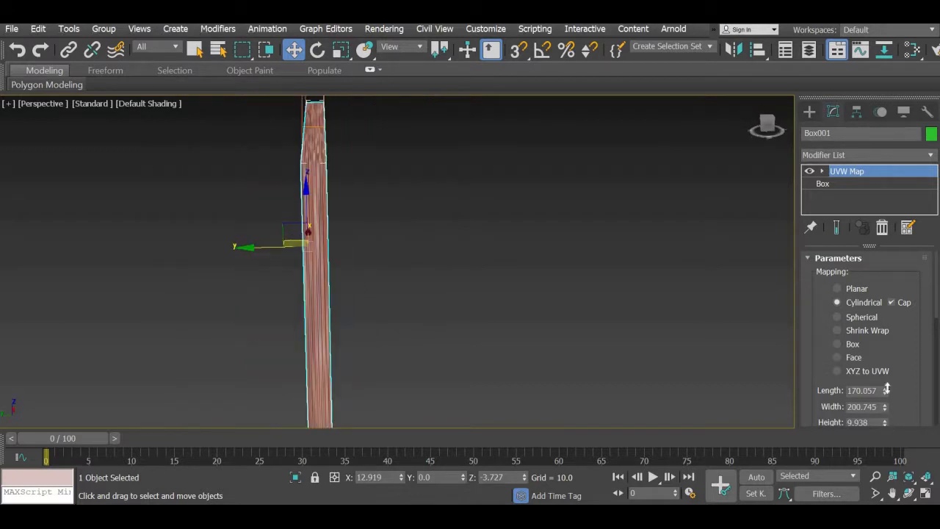
{"action": "left_click_drag", "start_coordinate": [887, 388], "coordinate": [921, 44]}
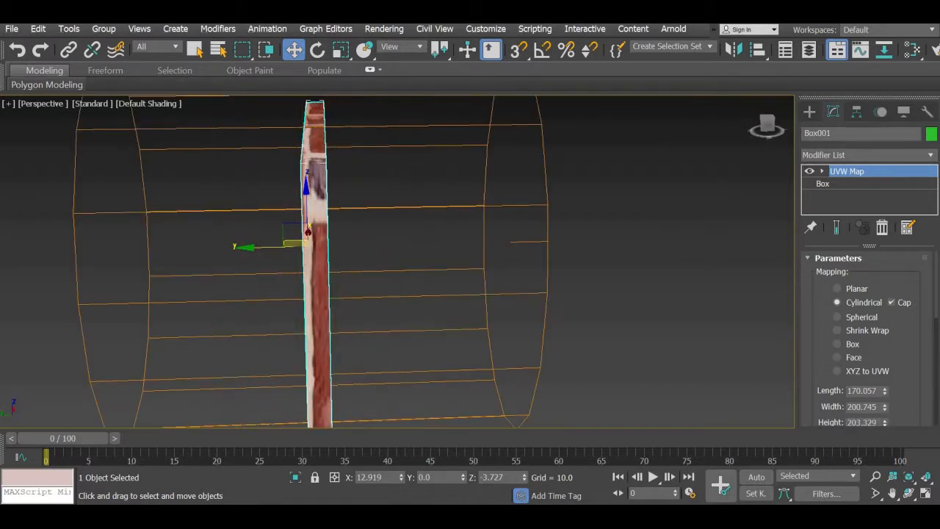
{"action": "key", "text": "shift+z"}
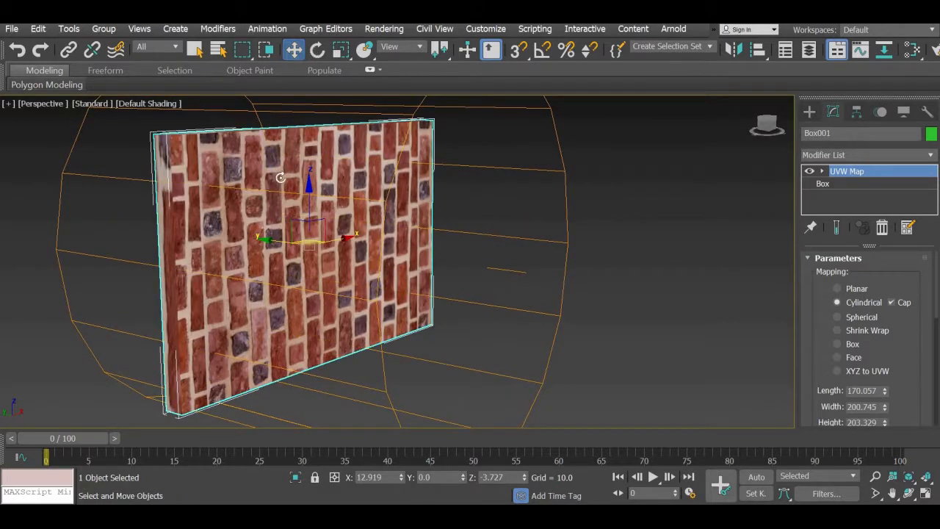
Rotate the UVW Map gizmo, not the box itself, so the brick rows run horizontally across the wall.
{"action": "key", "text": "e"}
{"action": "left_click_drag", "start_coordinate": [272, 254], "coordinate": [273, 266]}
{"action": "key", "text": "ctrl+z"}
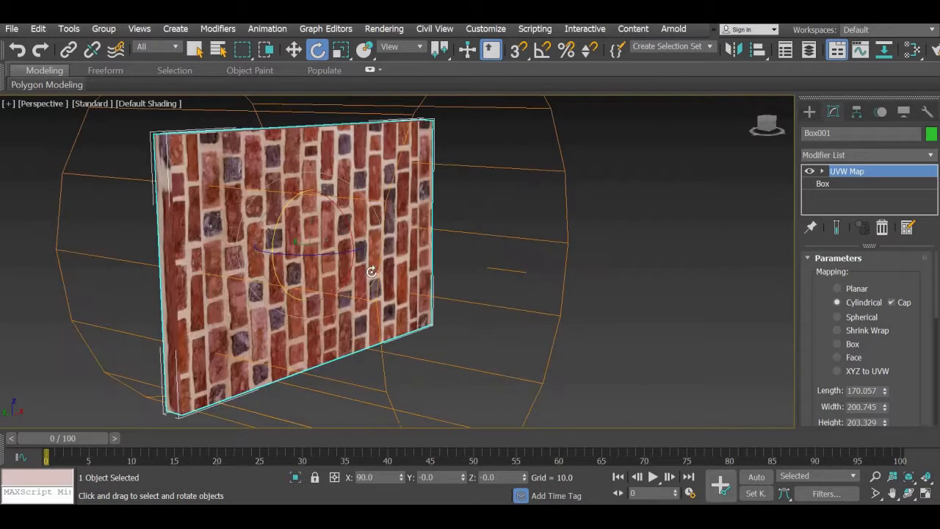
{"action": "left_click", "coordinate": [823, 171]}
{"action": "left_click", "coordinate": [848, 184]}
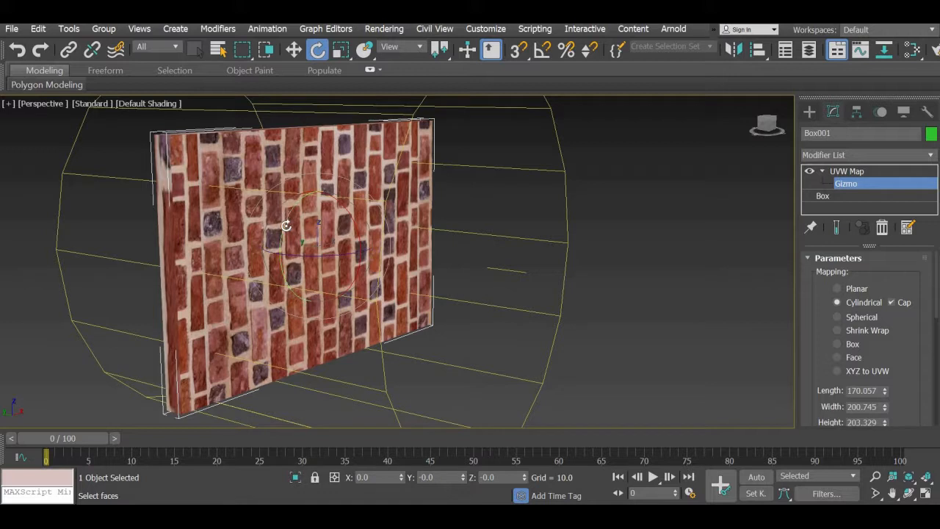
{"action": "left_click_drag", "start_coordinate": [286, 226], "coordinate": [288, 319]}
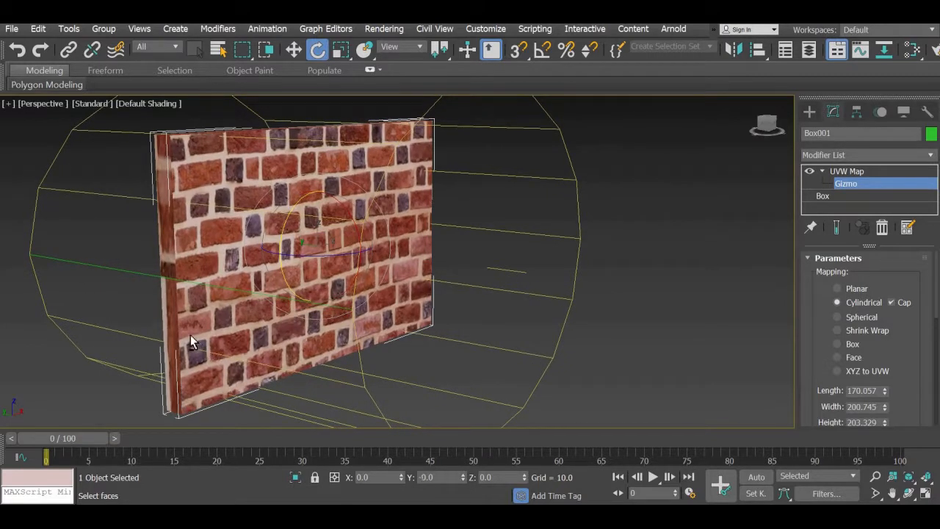
Inspect the brick pattern on the wall's narrow side and change the UVW mapping type to Spherical.
{"action": "middle_click_drag", "start_coordinate": [191, 335], "coordinate": [207, 340], "text": "alt"}
{"action": "scroll", "coordinate": [208, 339], "scroll_direction": "up", "scroll_amount": 2}
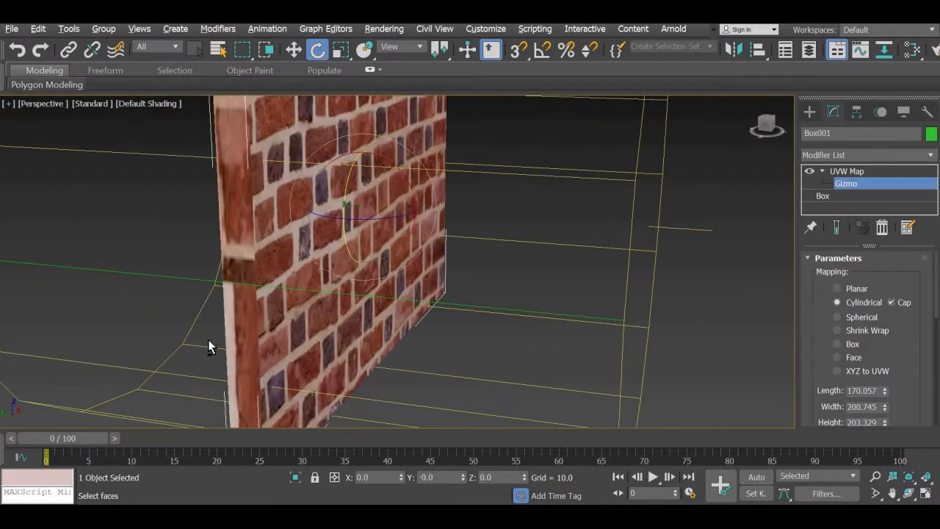
{"action": "scroll", "coordinate": [279, 269], "scroll_direction": "down", "scroll_amount": 4}
{"action": "middle_click_drag", "start_coordinate": [279, 269], "coordinate": [324, 301], "text": "alt"}
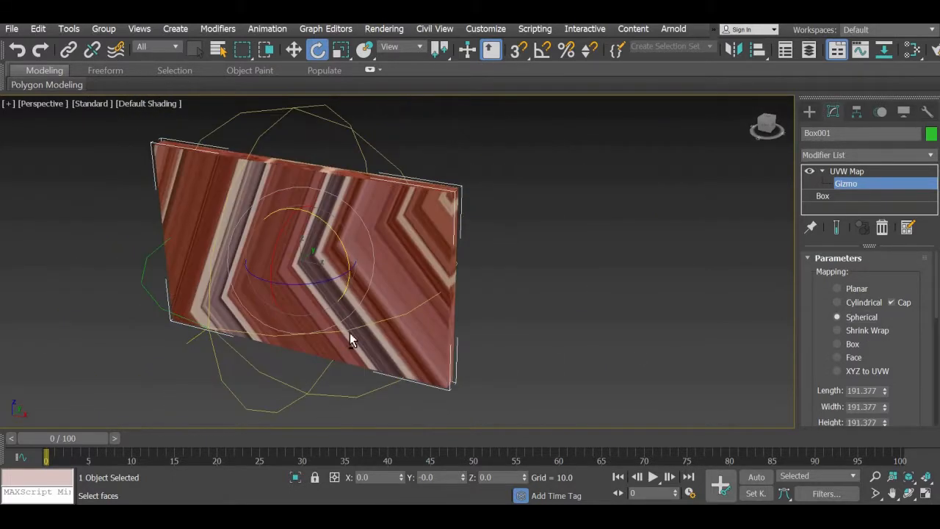
Fit the spherical UVW Map gizmo to the extents of the wall box.
{"action": "middle_click_drag", "start_coordinate": [348, 332], "coordinate": [495, 343], "text": "alt"}
{"action": "left_click_drag", "start_coordinate": [900, 212], "coordinate": [900, 236]}
{"action": "scroll", "coordinate": [860, 330], "scroll_direction": "down", "scroll_amount": 5}
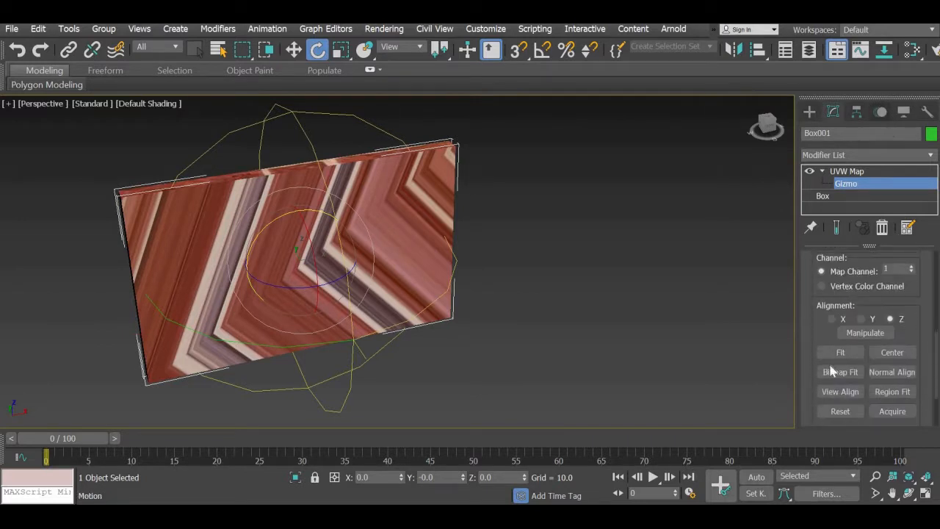
{"action": "left_click", "coordinate": [830, 351]}
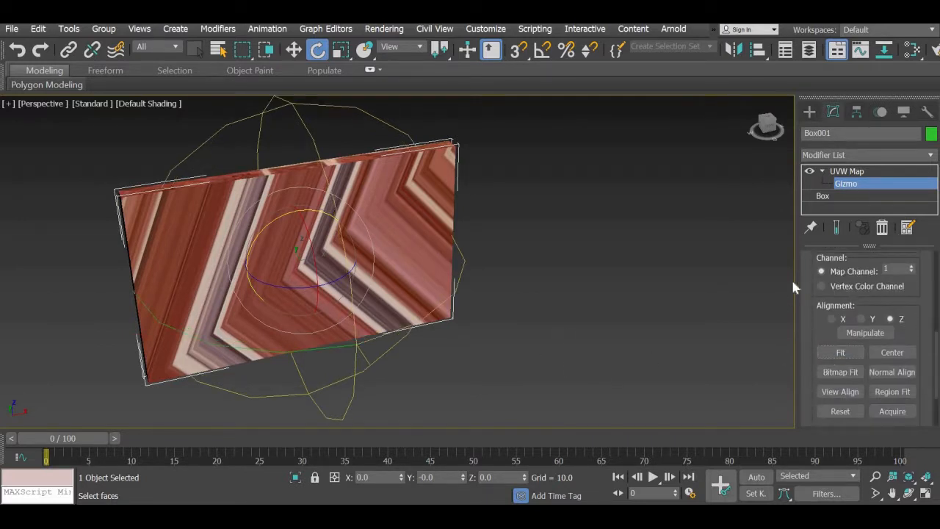
{"action": "scroll", "coordinate": [822, 353], "scroll_direction": "up", "scroll_amount": 5}
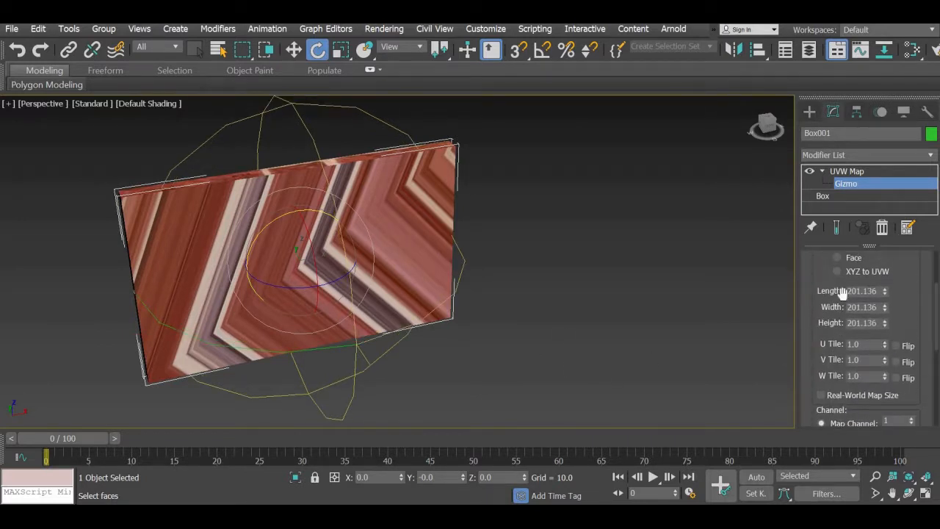
{"action": "scroll", "coordinate": [816, 402], "scroll_direction": "up", "scroll_amount": 3}
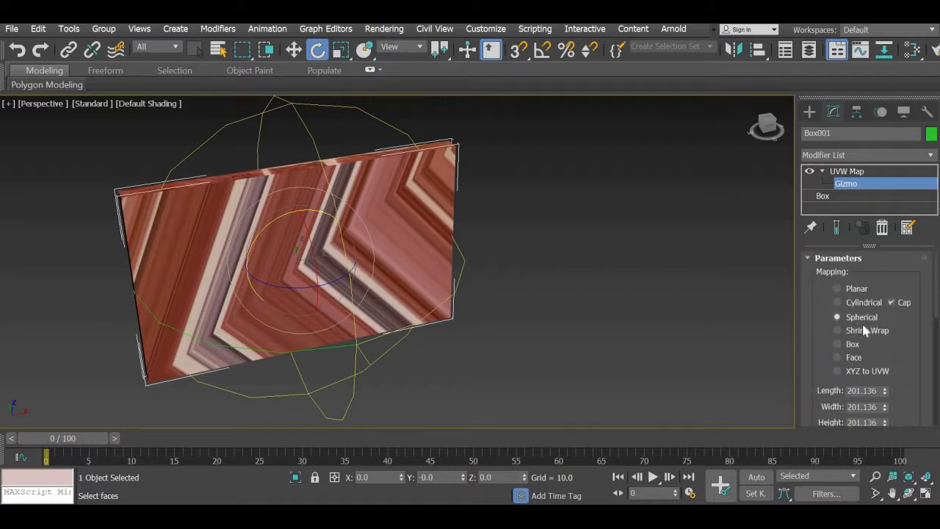
Change the UVW Map's mapping type to Box and check the bricks on the wall's face and narrow side.
{"action": "left_click", "coordinate": [852, 346]}
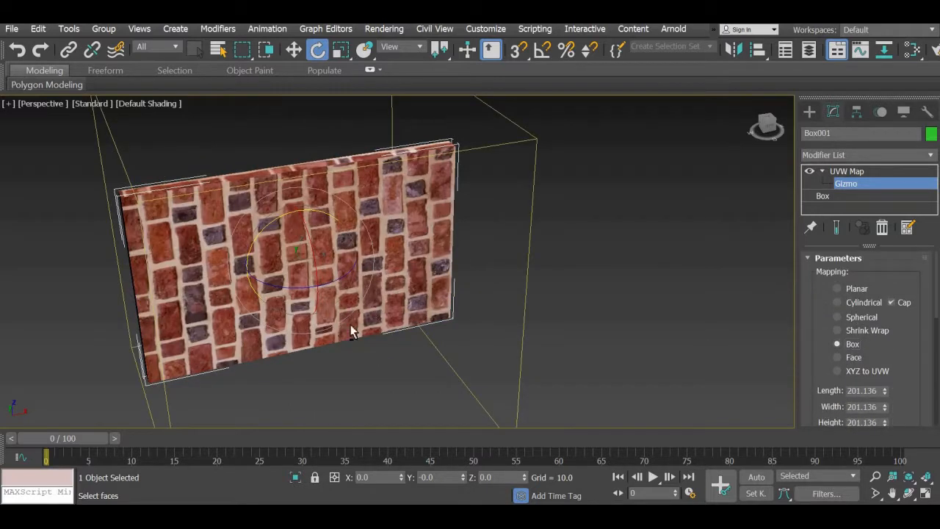
{"action": "middle_click_drag", "start_coordinate": [353, 328], "coordinate": [415, 323], "text": "alt"}
{"action": "scroll", "coordinate": [416, 323], "scroll_direction": "up", "scroll_amount": 1}
{"action": "scroll", "coordinate": [415, 323], "scroll_direction": "down", "scroll_amount": 1}
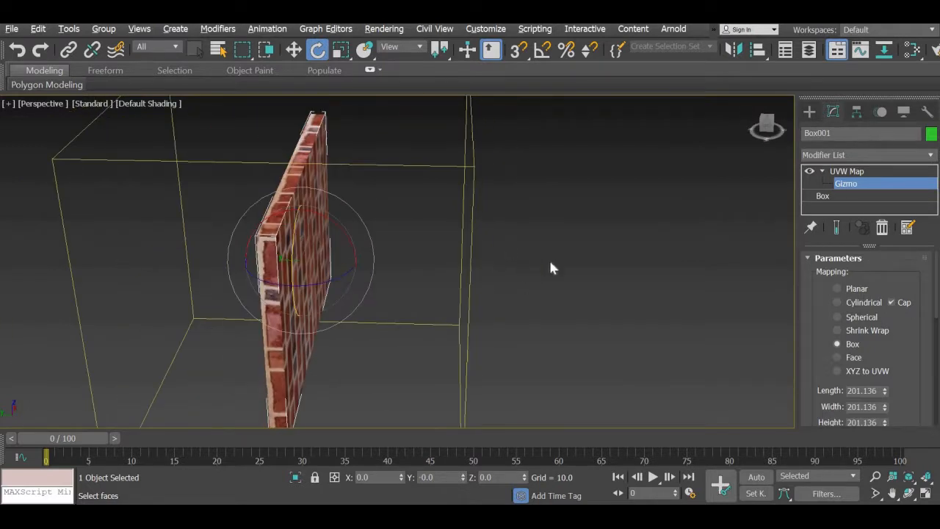
Move the box mapping gizmo about 4.8 units along Y and inspect where the wall's narrow side meets its face.
{"action": "key", "text": "w"}
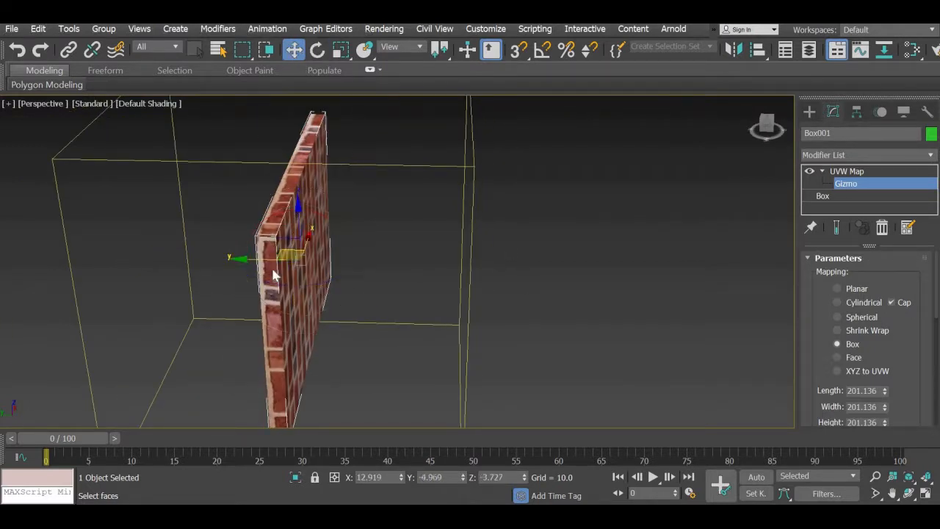
{"action": "left_click_drag", "start_coordinate": [265, 259], "coordinate": [256, 259]}
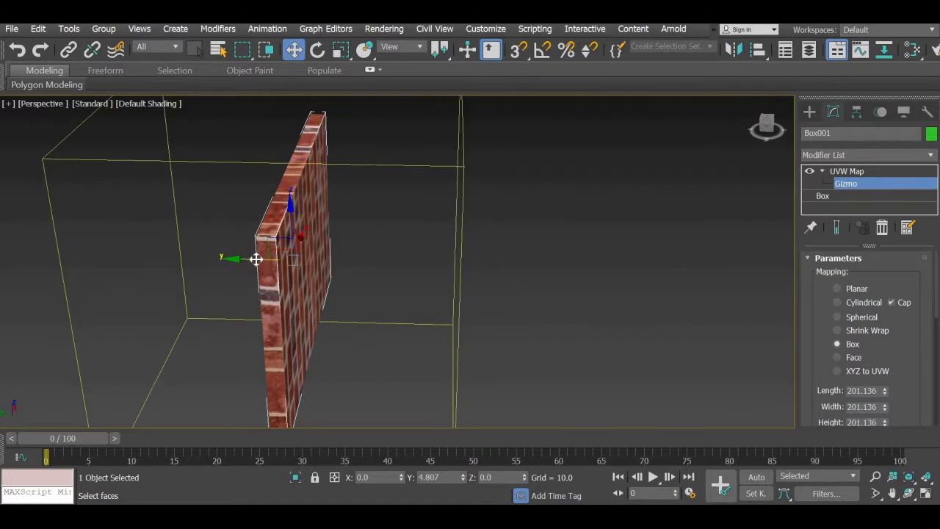
{"action": "middle_click_drag", "start_coordinate": [308, 360], "coordinate": [359, 371], "text": "alt"}
{"action": "scroll", "coordinate": [360, 371], "scroll_direction": "up", "scroll_amount": 3}
{"action": "middle_click_drag", "start_coordinate": [217, 300], "coordinate": [356, 378]}
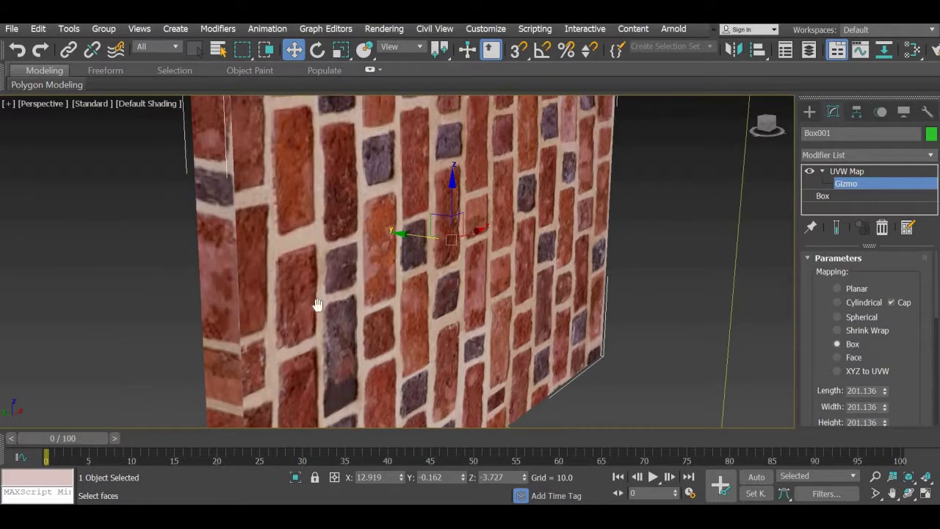
{"action": "scroll", "coordinate": [318, 309], "scroll_direction": "down", "scroll_amount": 5}
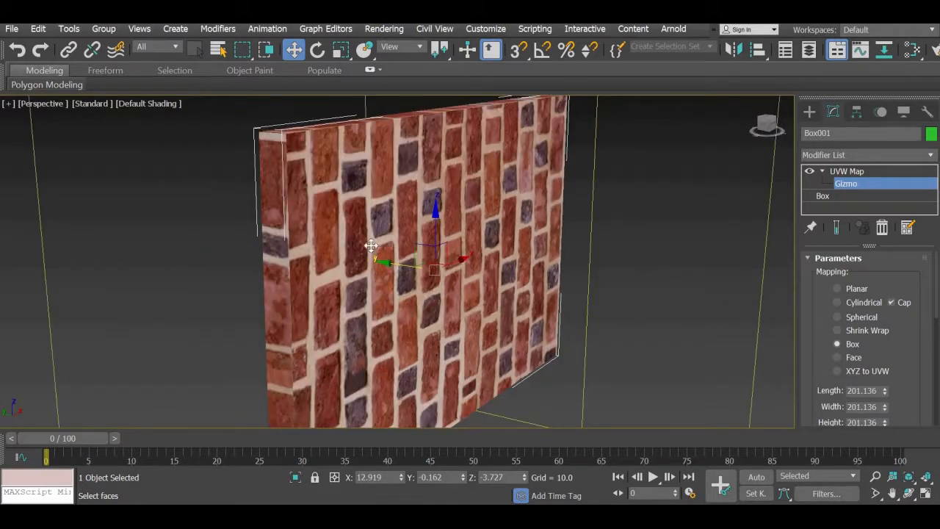
Move the mapping gizmo out to about Y 120 and back to about Y 8.3, checking the wall's narrow sides.
{"action": "left_click_drag", "start_coordinate": [369, 244], "coordinate": [178, 194]}
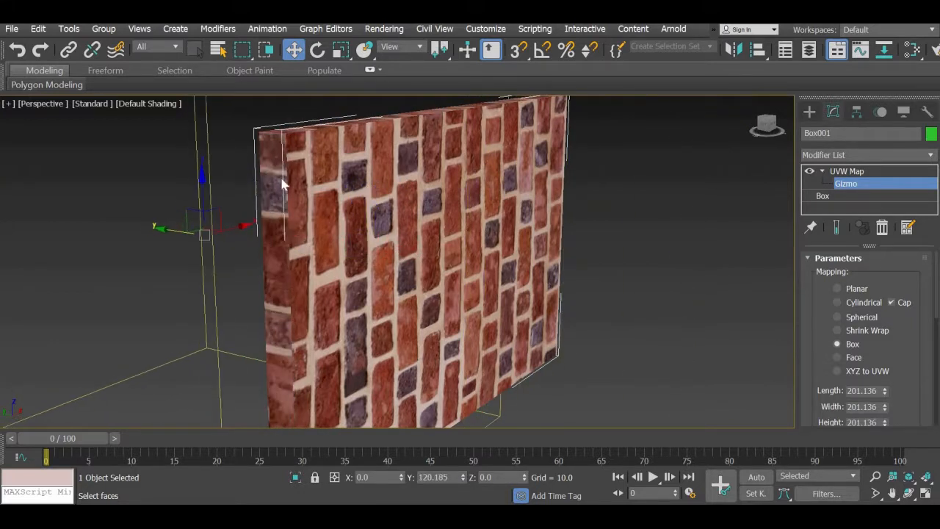
{"action": "scroll", "coordinate": [350, 360], "scroll_direction": "down", "scroll_amount": 4}
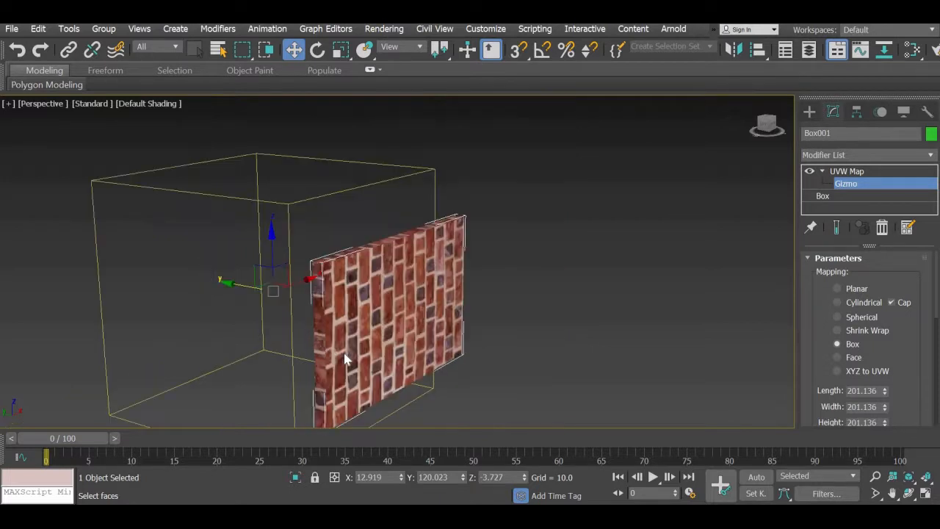
{"action": "scroll", "coordinate": [276, 332], "scroll_direction": "up", "scroll_amount": 3}
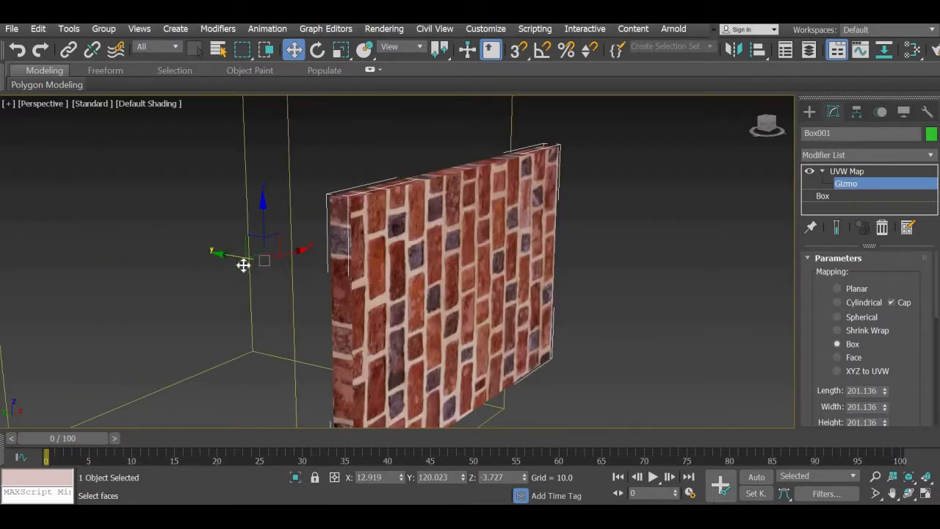
{"action": "left_click_drag", "start_coordinate": [243, 265], "coordinate": [411, 400]}
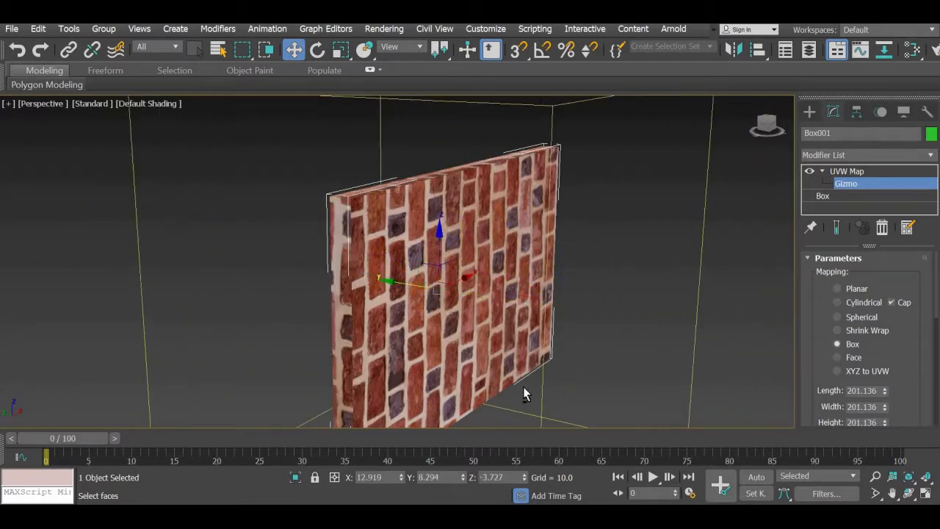
{"action": "middle_click_drag", "start_coordinate": [488, 393], "coordinate": [387, 385], "text": "alt"}
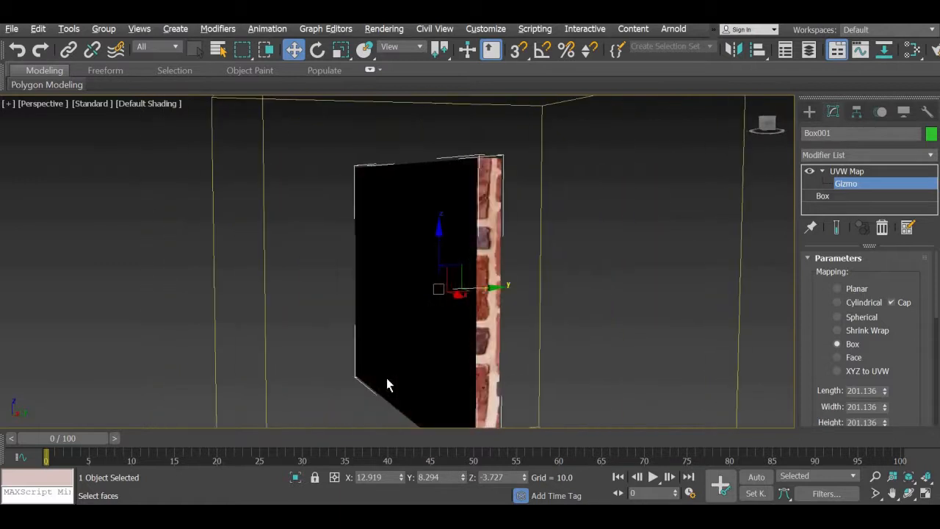
{"action": "middle_click_drag", "start_coordinate": [501, 395], "coordinate": [298, 253], "text": "alt"}
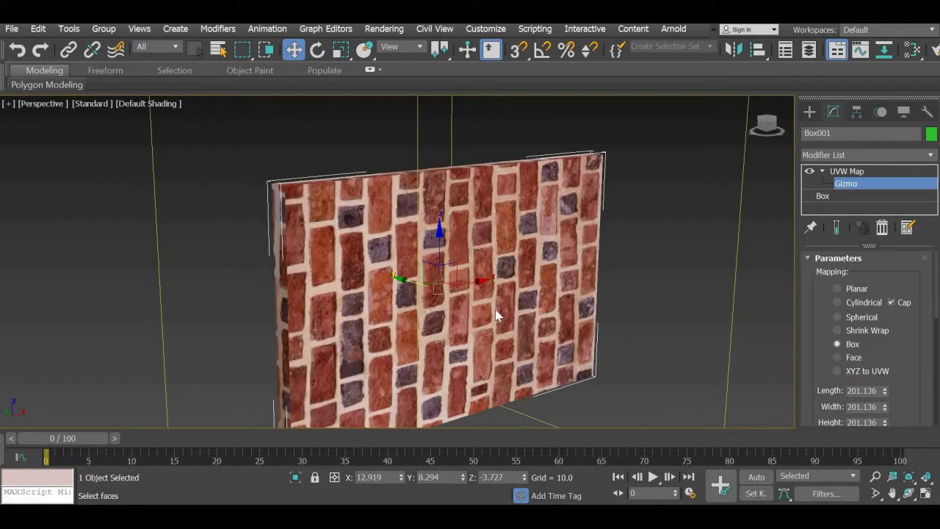
Raise the mapping gizmo to about Z 18.7 and check how the bricks shift on the wall.
{"action": "scroll", "coordinate": [446, 356], "scroll_direction": "down", "scroll_amount": 3}
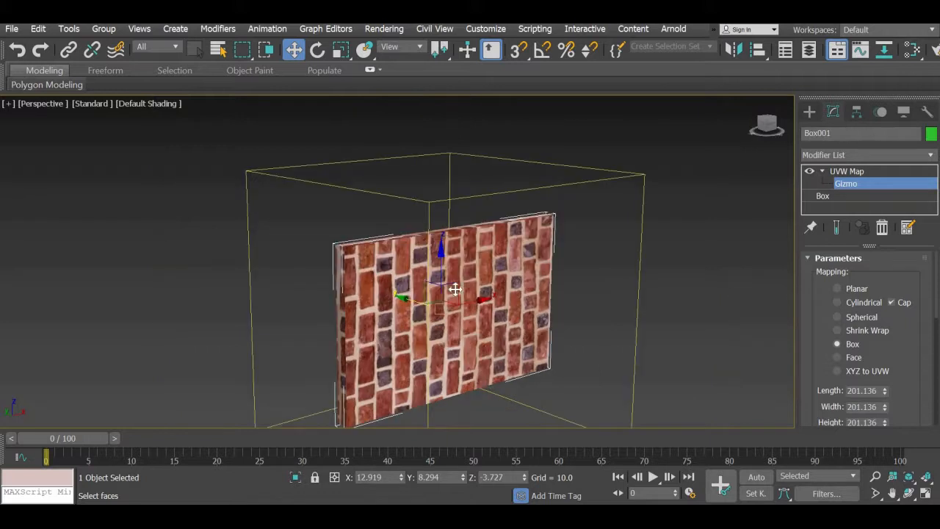
{"action": "left_click_drag", "start_coordinate": [440, 293], "coordinate": [448, 266]}
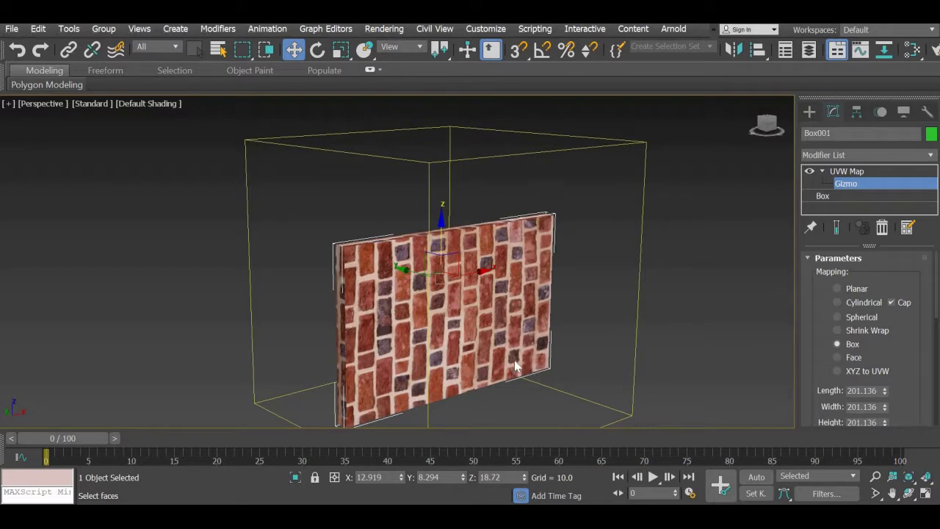
{"action": "middle_click_drag", "start_coordinate": [409, 374], "coordinate": [467, 359], "text": "alt"}
{"action": "scroll", "coordinate": [467, 359], "scroll_direction": "up", "scroll_amount": 1}
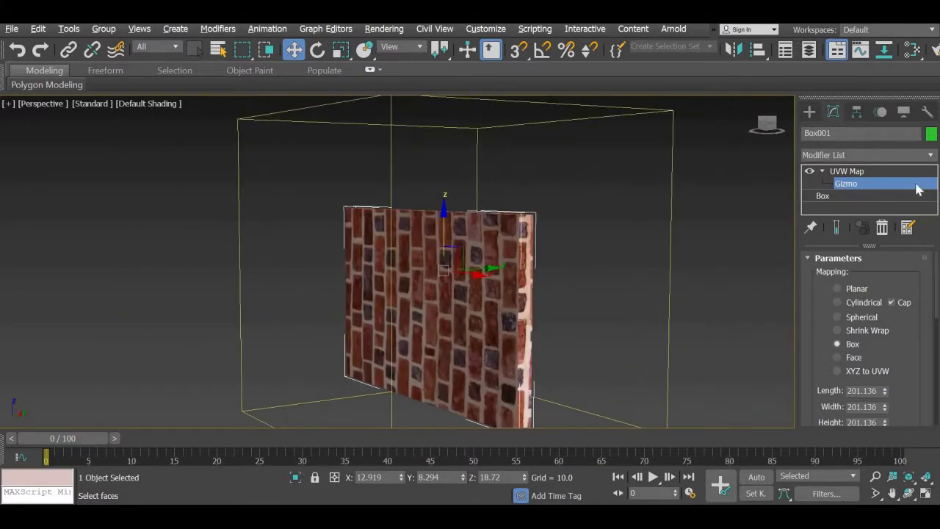
Delete the UVW Map modifier from the wall box and apply an Unwrap UVW modifier instead.
{"action": "left_click", "coordinate": [873, 172]}
{"action": "left_click", "coordinate": [882, 228]}
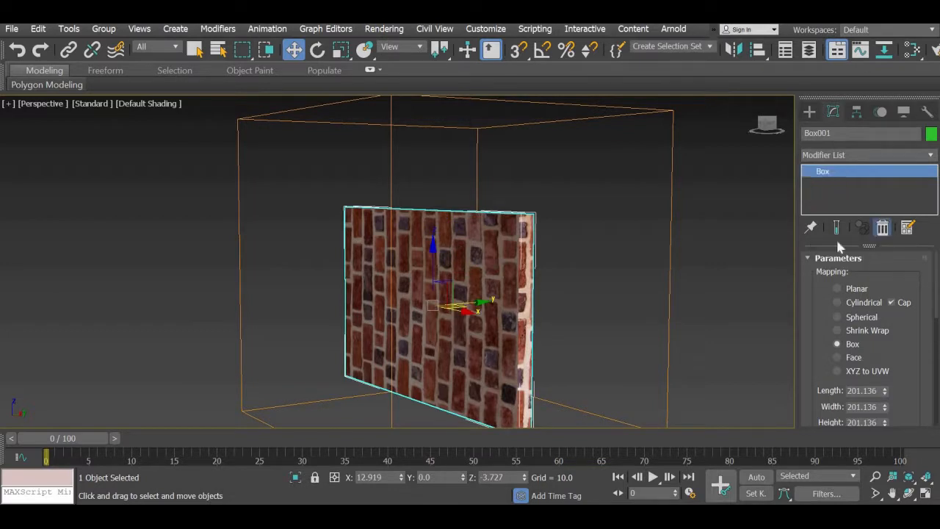
{"action": "left_click", "coordinate": [863, 156]}
{"action": "key", "text": "u"}
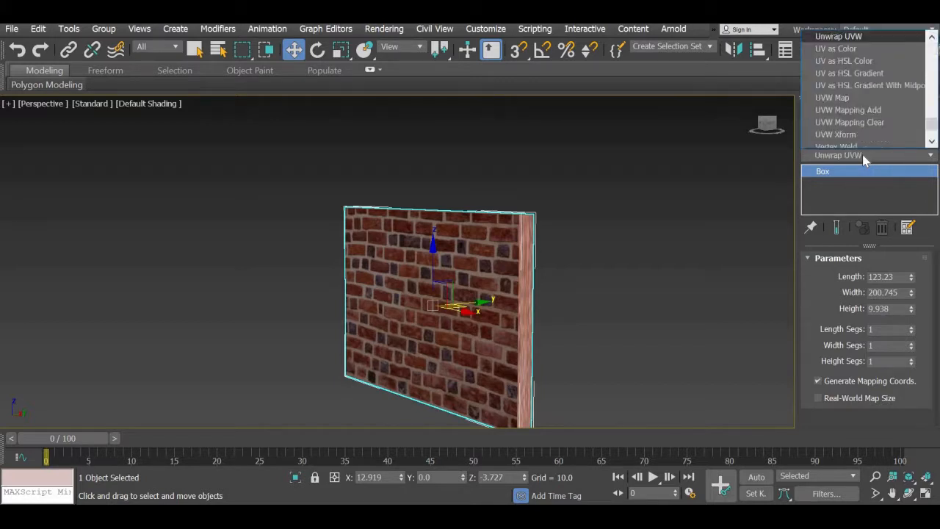
{"action": "scroll", "coordinate": [866, 107], "scroll_direction": "down", "scroll_amount": 1}
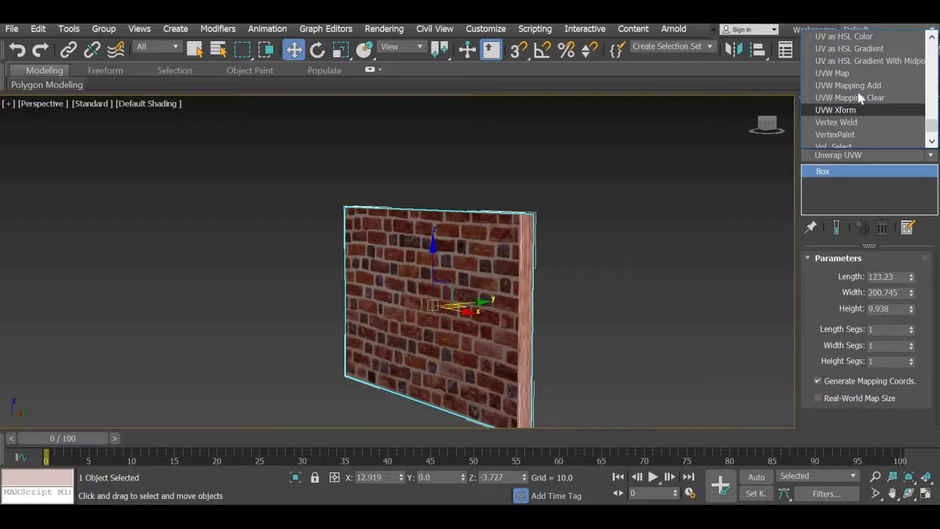
{"action": "scroll", "coordinate": [860, 97], "scroll_direction": "down", "scroll_amount": 2}
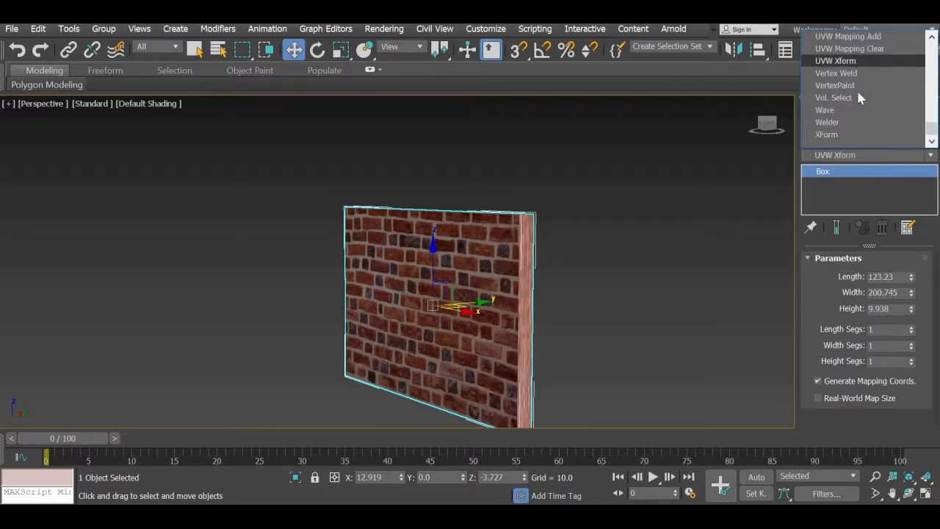
{"action": "scroll", "coordinate": [861, 98], "scroll_direction": "up", "scroll_amount": 15}
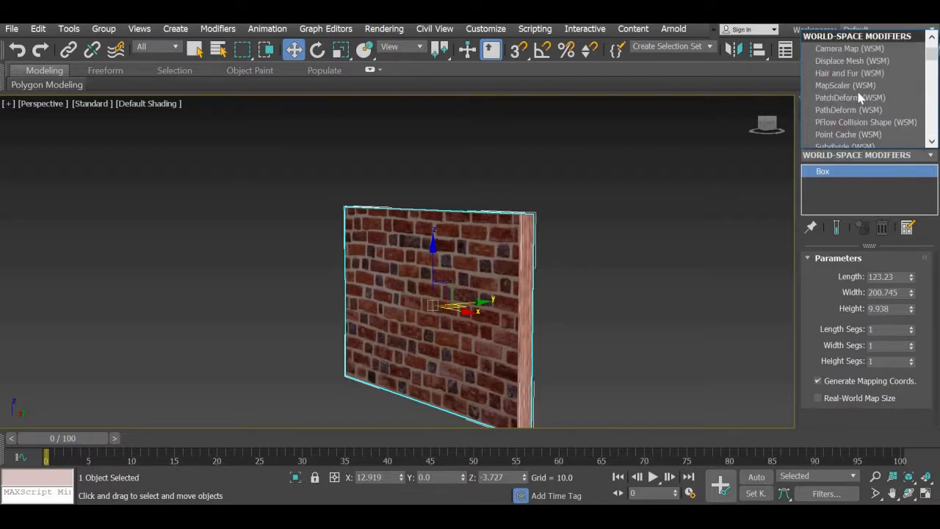
{"action": "scroll", "coordinate": [860, 97], "scroll_direction": "down", "scroll_amount": 14}
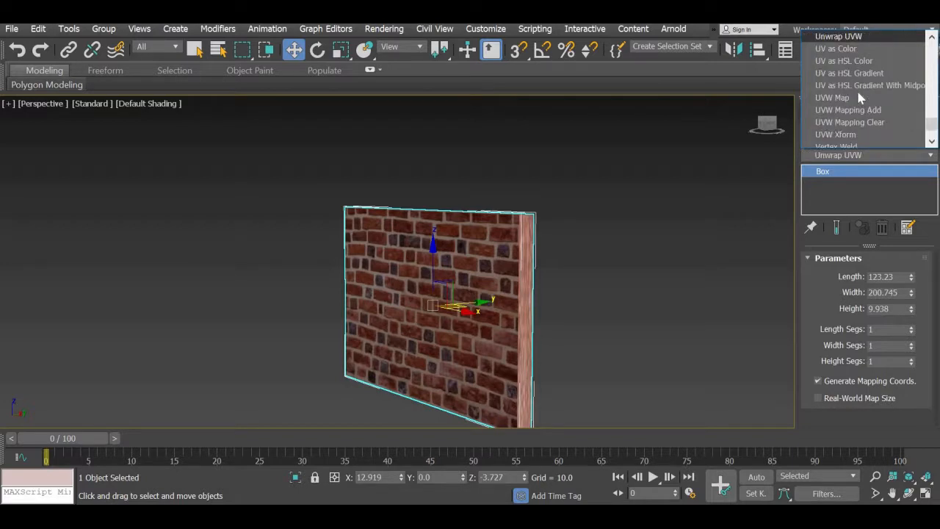
{"action": "left_click", "coordinate": [838, 37]}
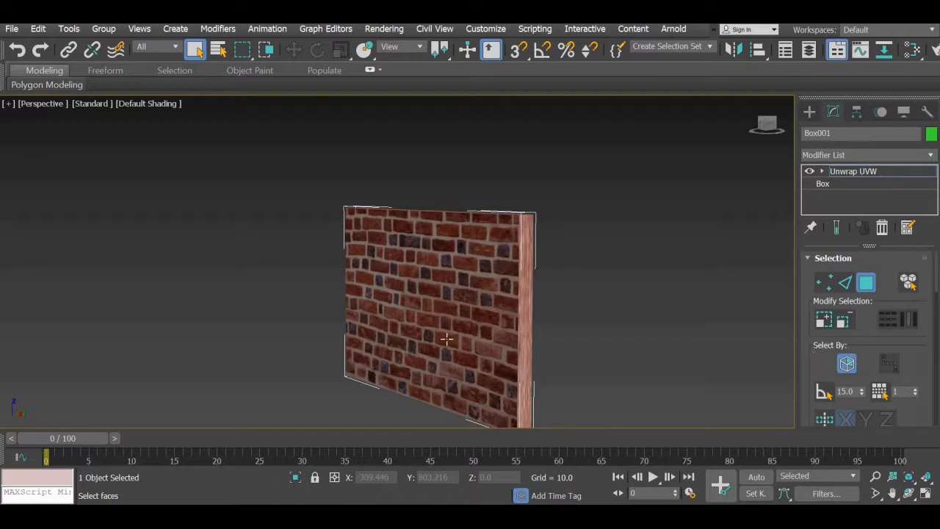
Open the UV Editor for the wall's Unwrap UVW modifier.
{"action": "middle_click_drag", "start_coordinate": [472, 326], "coordinate": [483, 307]}
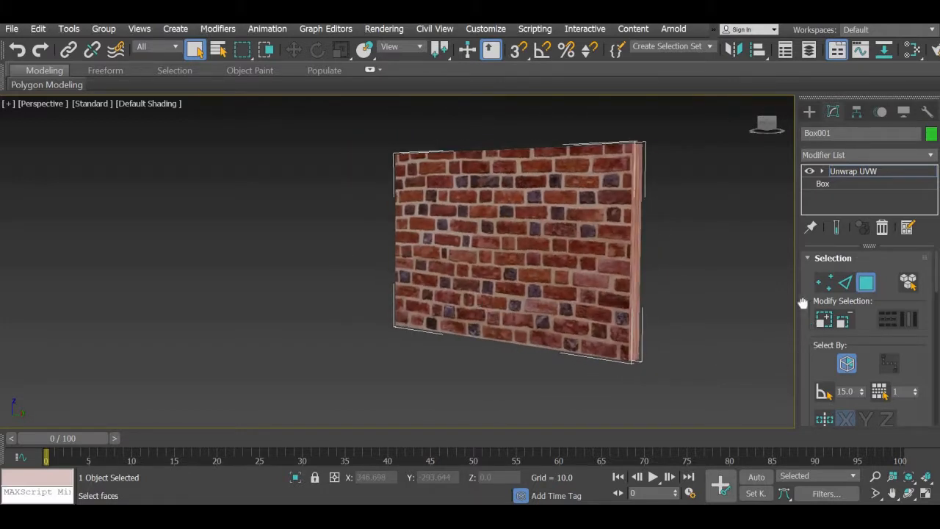
{"action": "scroll", "coordinate": [793, 247], "scroll_direction": "down", "scroll_amount": 1}
{"action": "scroll", "coordinate": [794, 247], "scroll_direction": "down", "scroll_amount": 8}
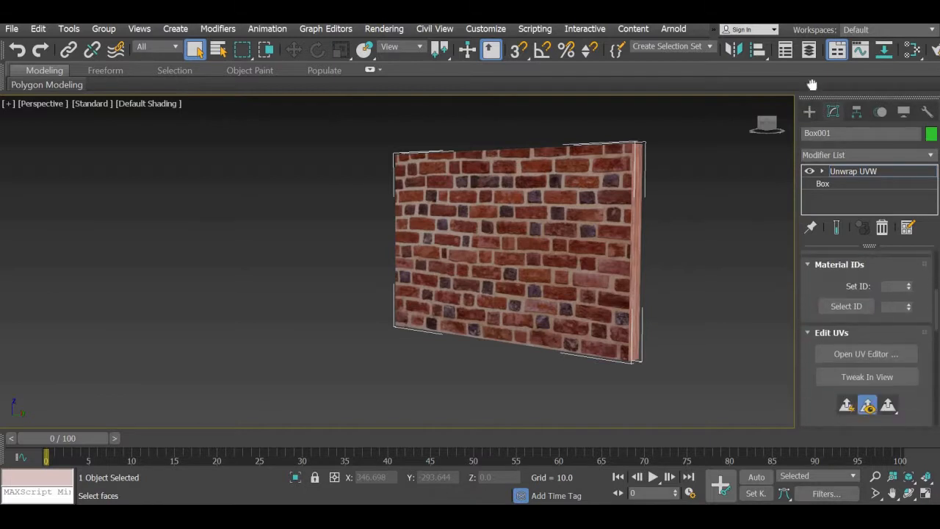
{"action": "left_click_drag", "start_coordinate": [831, 239], "coordinate": [831, 232]}
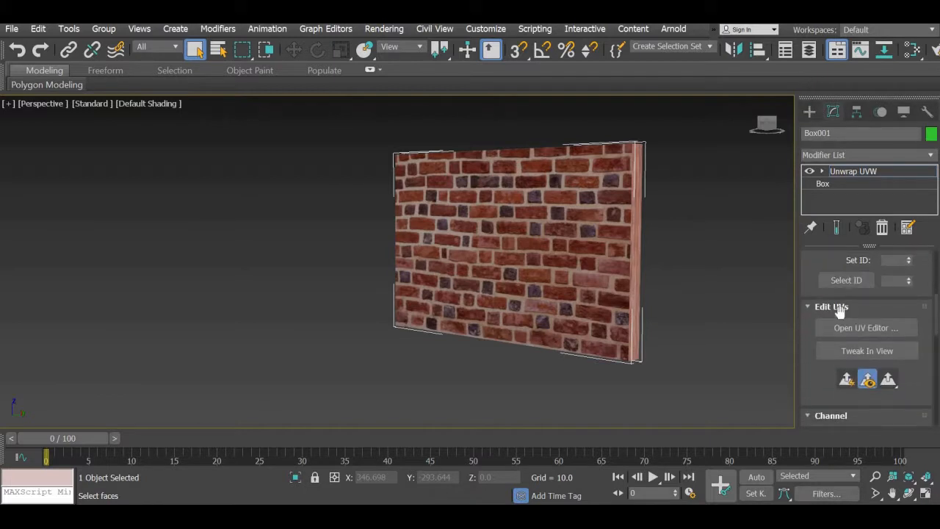
{"action": "left_click", "coordinate": [871, 332]}
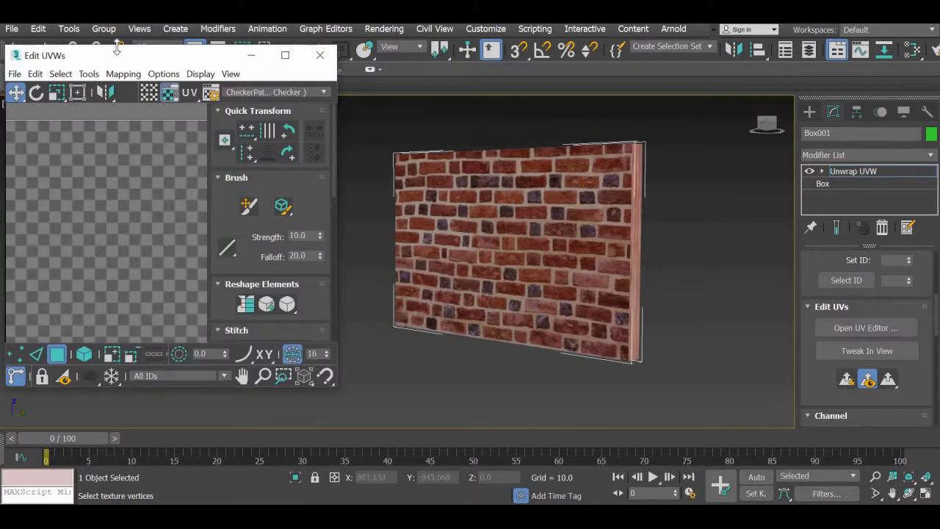
Reposition and enlarge the Edit UVWs window so the whole checker tile can be seen in it.
{"action": "left_click_drag", "start_coordinate": [123, 60], "coordinate": [199, 94]}
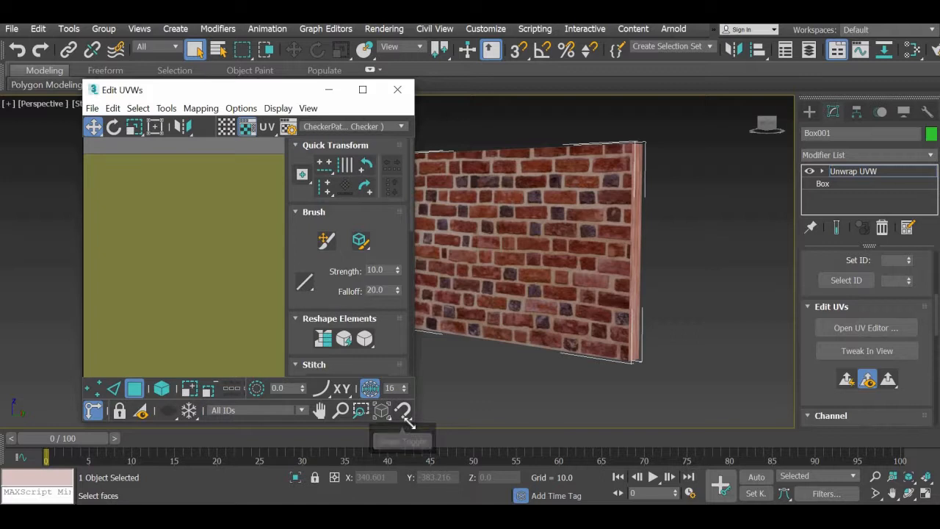
{"action": "left_click_drag", "start_coordinate": [411, 422], "coordinate": [590, 486]}
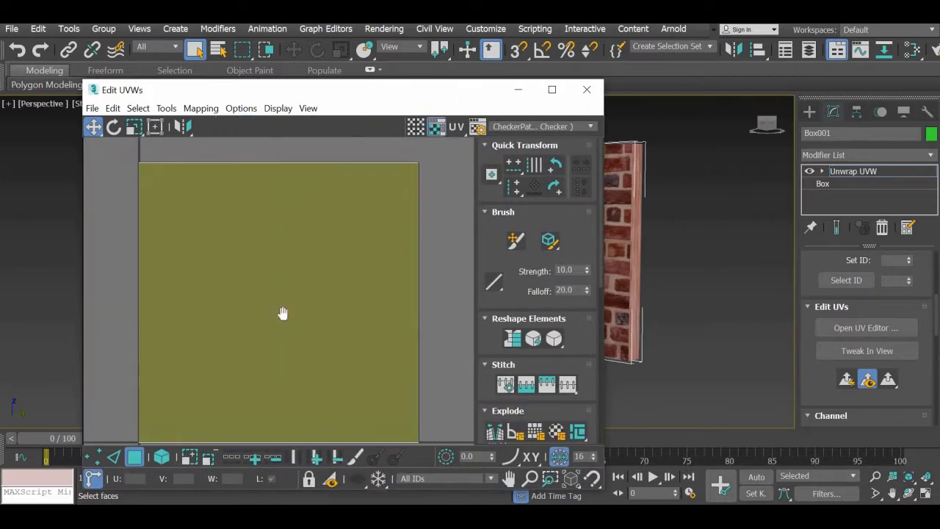
{"action": "scroll", "coordinate": [342, 336], "scroll_direction": "down", "scroll_amount": 5}
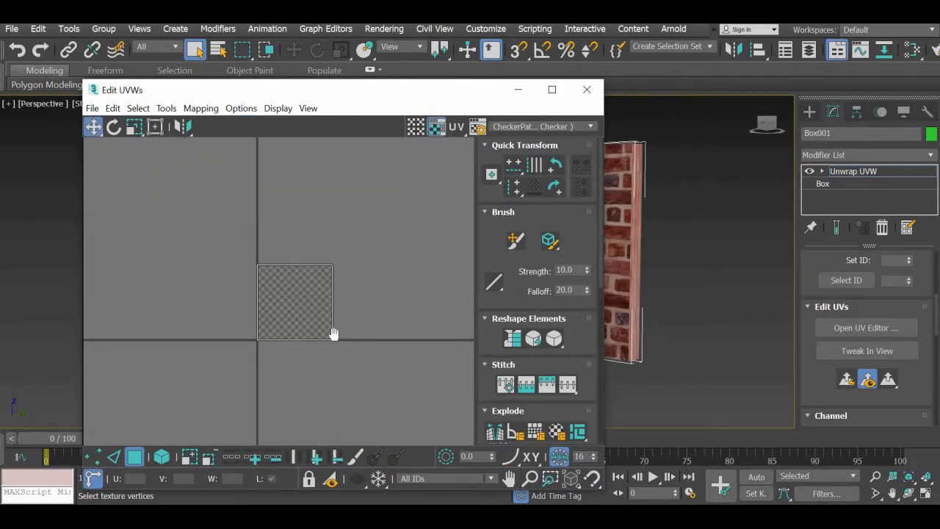
{"action": "scroll", "coordinate": [328, 312], "scroll_direction": "up", "scroll_amount": 3}
{"action": "scroll", "coordinate": [327, 312], "scroll_direction": "down", "scroll_amount": 3}
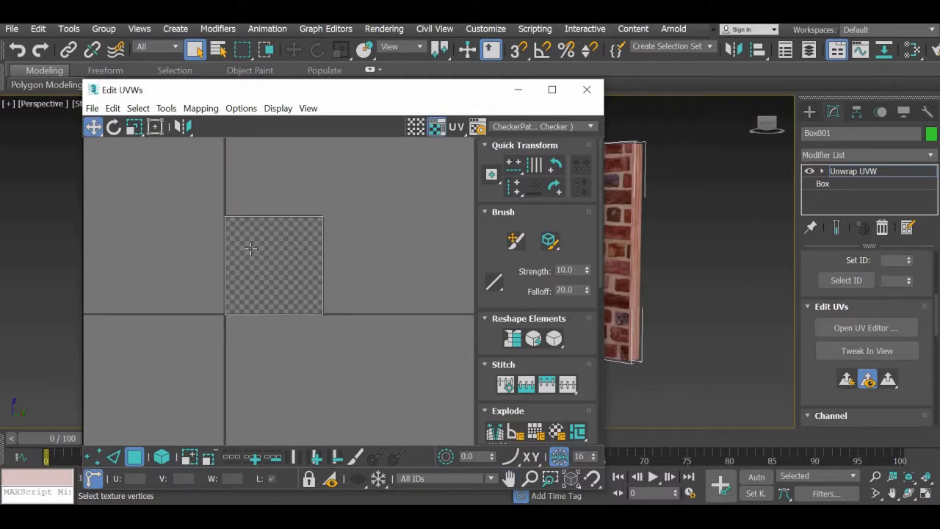
{"action": "scroll", "coordinate": [327, 312], "scroll_direction": "up", "scroll_amount": 4}
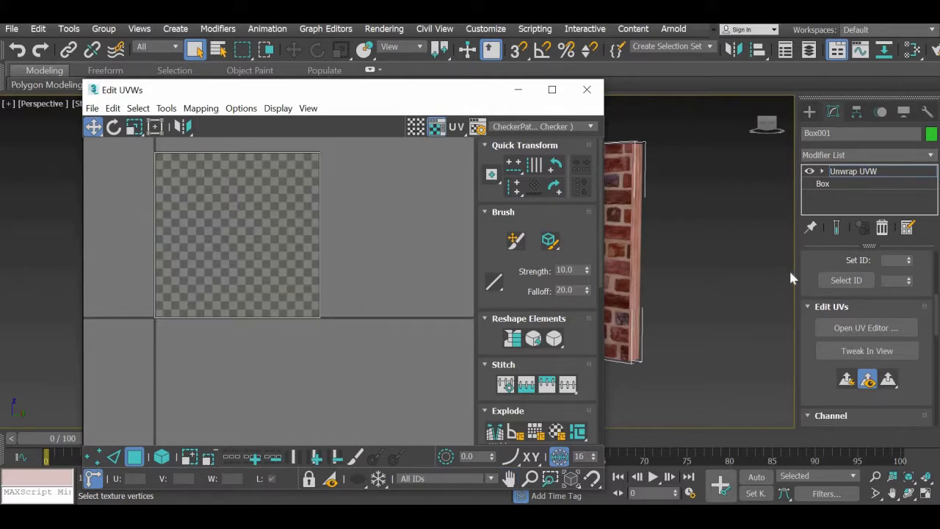
Select all of the wall's UV faces and show Map #1 (brick wall.jpg) as the UV editor background.
{"action": "middle_click_drag", "start_coordinate": [618, 294], "coordinate": [760, 309]}
{"action": "scroll", "coordinate": [761, 309], "scroll_direction": "down", "scroll_amount": 5}
{"action": "middle_click_drag", "start_coordinate": [739, 340], "coordinate": [719, 306]}
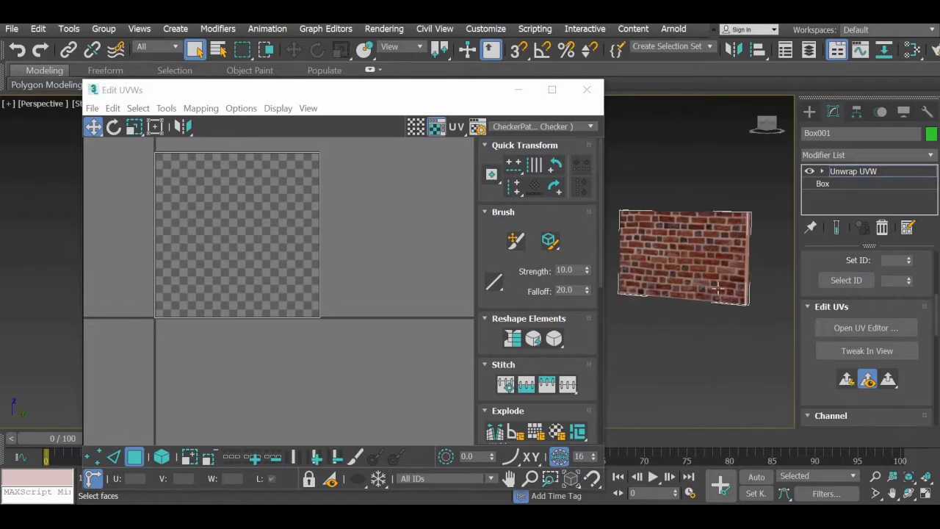
{"action": "left_click", "coordinate": [237, 208]}
{"action": "left_click_drag", "start_coordinate": [140, 148], "coordinate": [343, 380]}
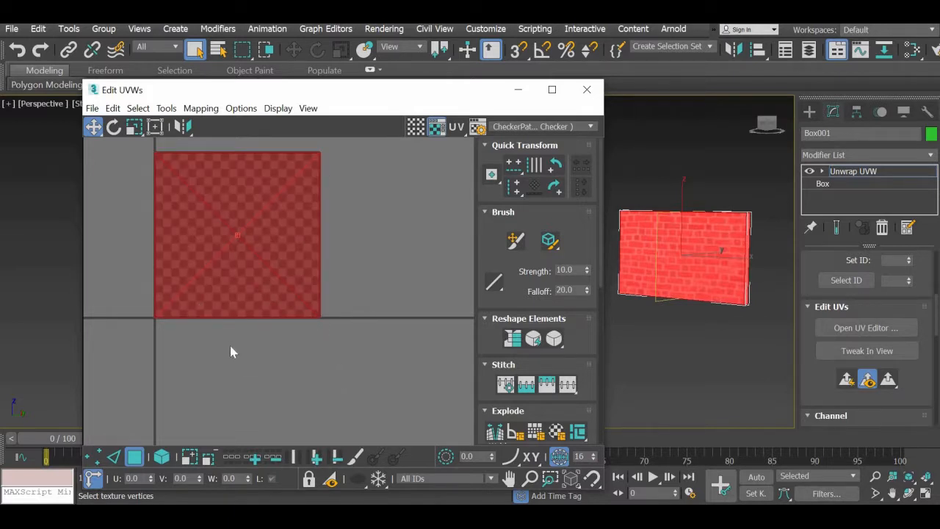
{"action": "left_click", "coordinate": [535, 126]}
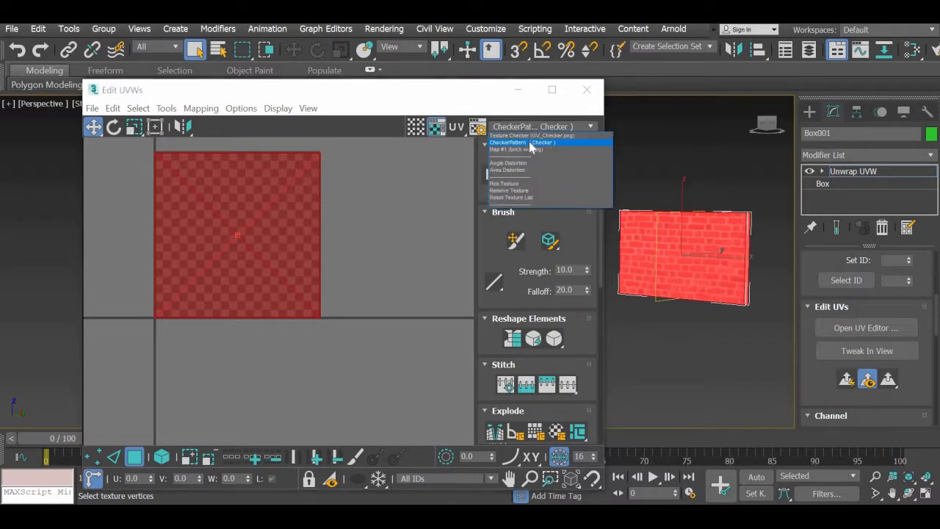
{"action": "left_click", "coordinate": [518, 149]}
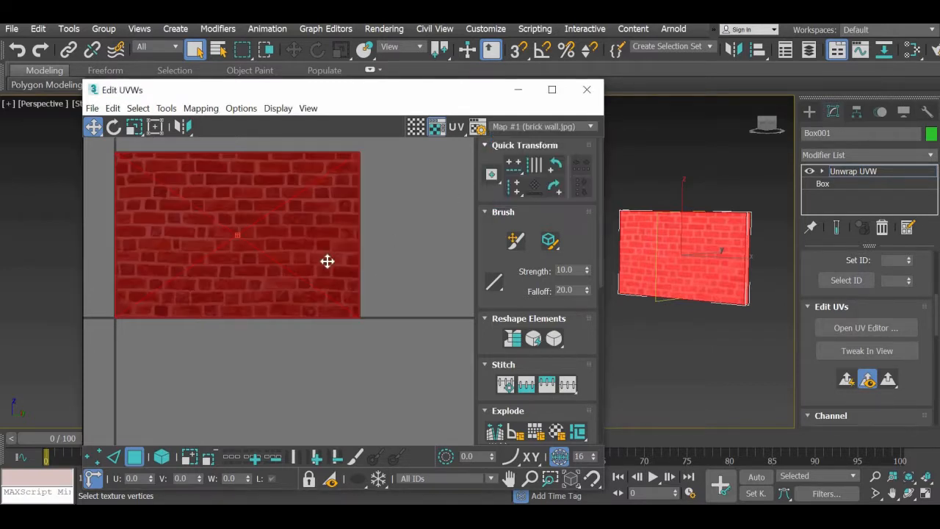
Move all the overlapping UV faces off the brick image into the empty tile below, lined up with its side edges.
{"action": "left_click", "coordinate": [378, 266]}
{"action": "left_click_drag", "start_coordinate": [99, 142], "coordinate": [394, 377]}
{"action": "left_click_drag", "start_coordinate": [357, 318], "coordinate": [386, 503]}
{"action": "middle_click_drag", "start_coordinate": [355, 345], "coordinate": [343, 283]}
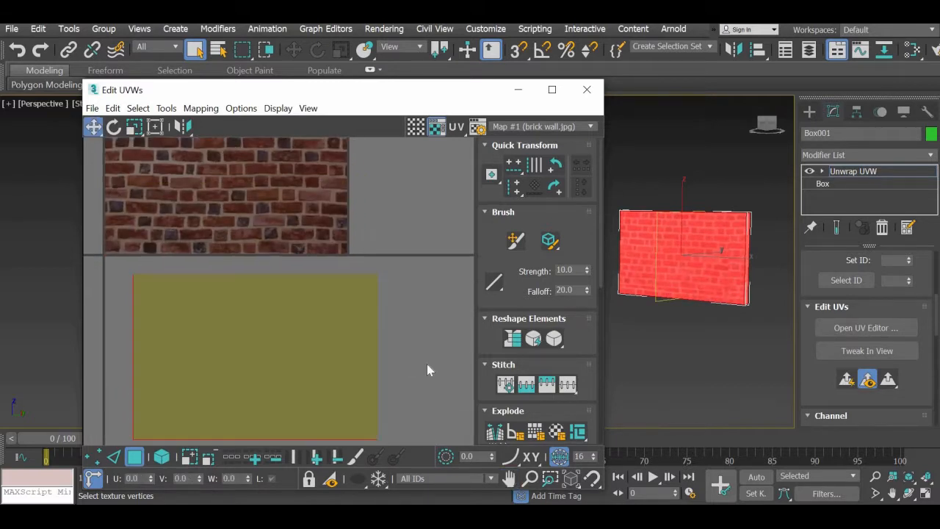
{"action": "scroll", "coordinate": [427, 365], "scroll_direction": "down", "scroll_amount": 1}
{"action": "left_click", "coordinate": [427, 365]}
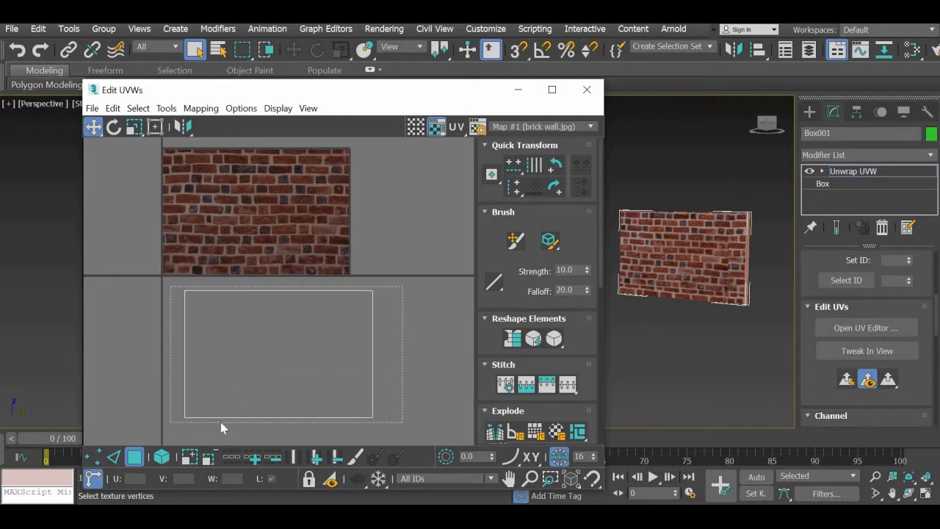
{"action": "left_click", "coordinate": [329, 408]}
{"action": "left_click_drag", "start_coordinate": [327, 404], "coordinate": [303, 407]}
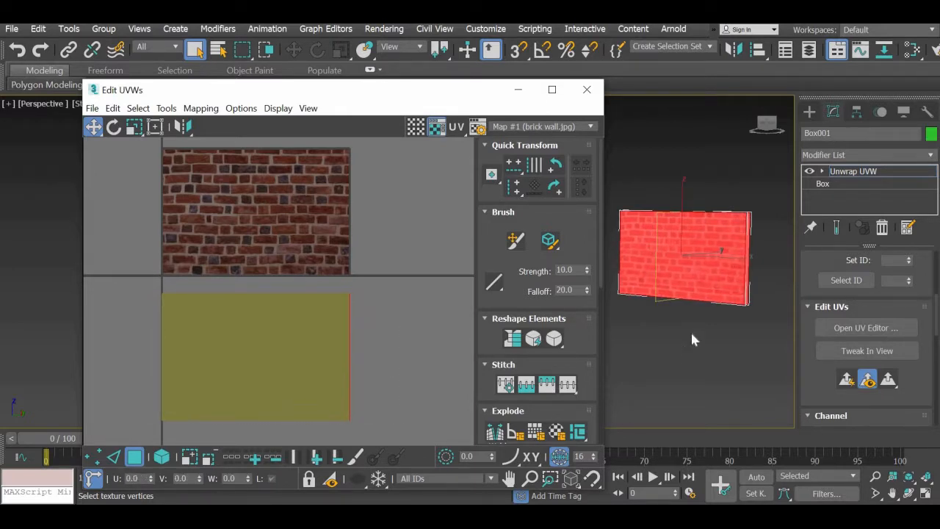
Reselect all the UV faces and nudge them slightly within the empty area below the brick image.
{"action": "middle_click_drag", "start_coordinate": [691, 333], "coordinate": [693, 362]}
{"action": "scroll", "coordinate": [692, 362], "scroll_direction": "up", "scroll_amount": 3}
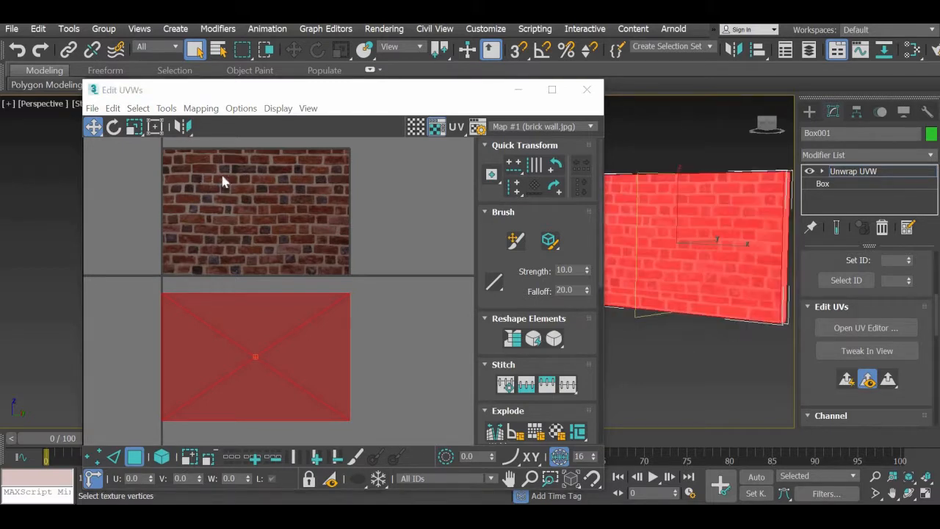
{"action": "middle_click_drag", "start_coordinate": [241, 223], "coordinate": [242, 231]}
{"action": "scroll", "coordinate": [223, 195], "scroll_direction": "down", "scroll_amount": 5}
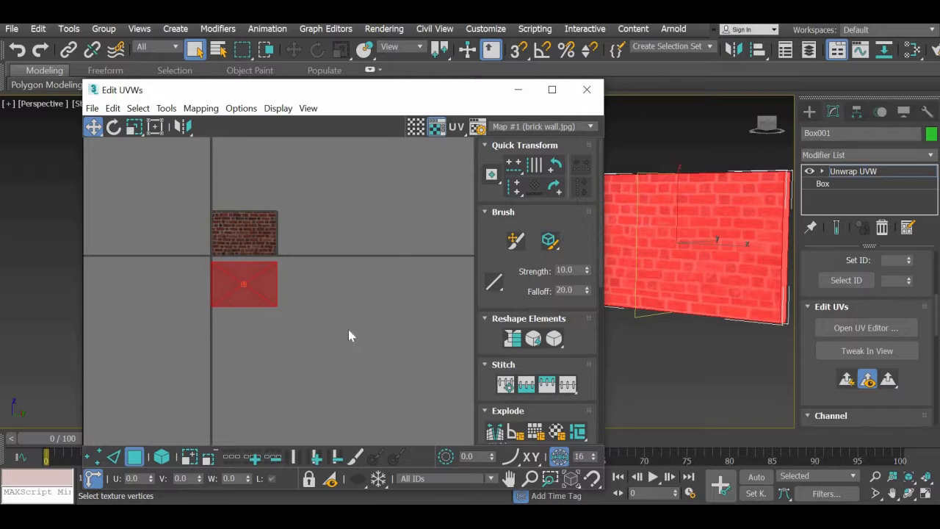
{"action": "scroll", "coordinate": [227, 324], "scroll_direction": "up", "scroll_amount": 2}
{"action": "mouse_move", "coordinate": [321, 370]}
{"action": "middle_mouse_down"}
{"action": "mouse_move", "coordinate": [330, 398]}
{"action": "mouse_move", "coordinate": [324, 387]}
{"action": "middle_mouse_up"}
{"action": "right_click", "coordinate": [324, 387]}
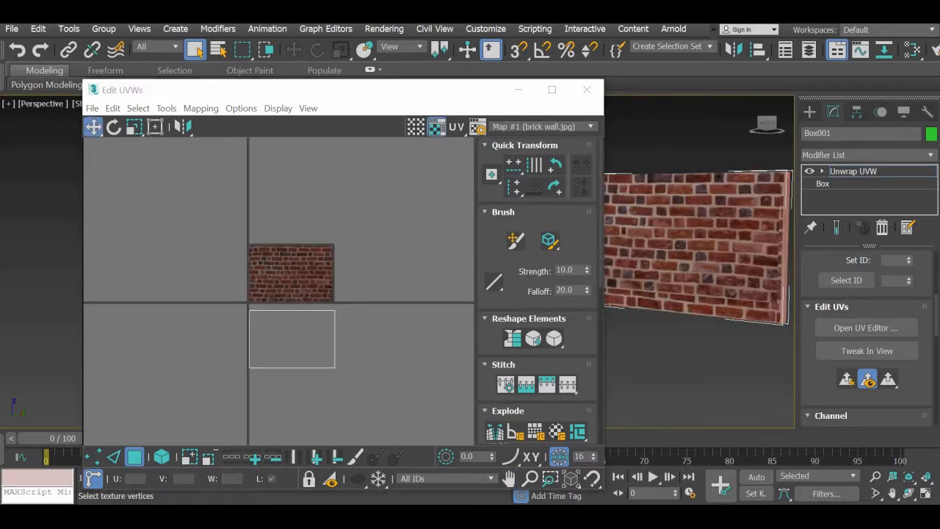
{"action": "left_click", "coordinate": [350, 91]}
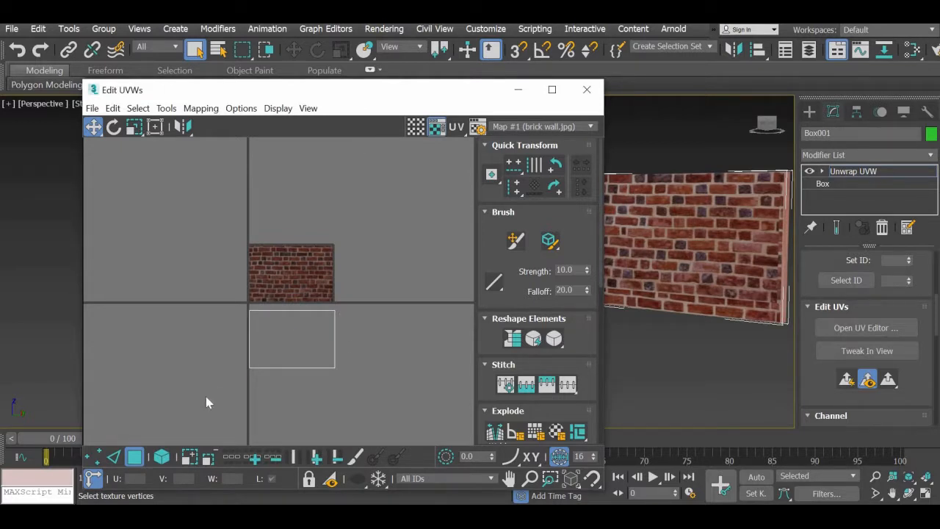
{"action": "left_click", "coordinate": [283, 338]}
{"action": "left_click_drag", "start_coordinate": [332, 337], "coordinate": [285, 341]}
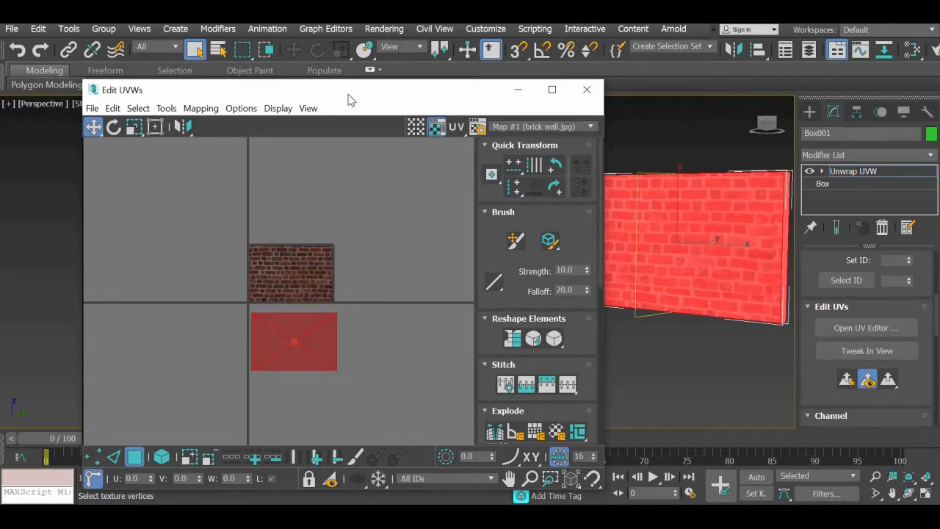
Move the Edit UVWs window aside so the whole wall shows beside it, and clear the face selection.
{"action": "left_click_drag", "start_coordinate": [349, 100], "coordinate": [295, 90]}
{"action": "left_click", "coordinate": [661, 283]}
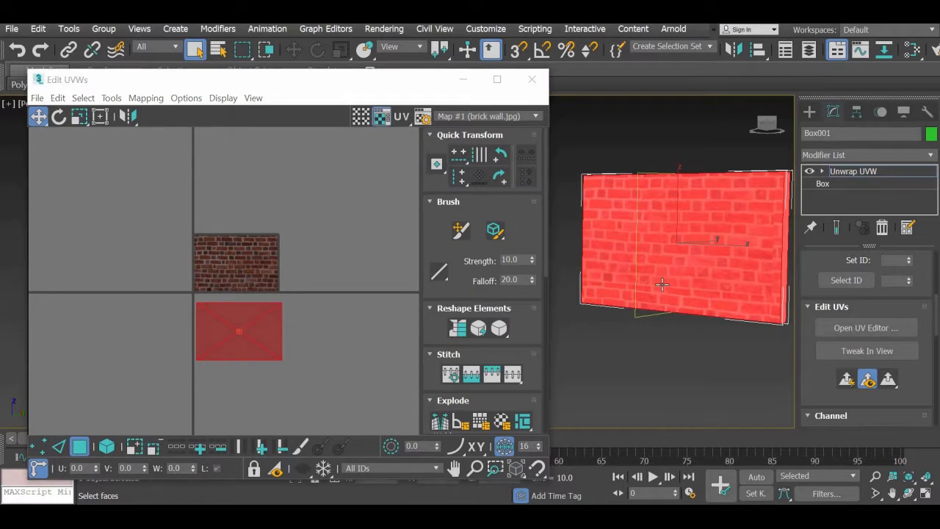
{"action": "left_click", "coordinate": [657, 362]}
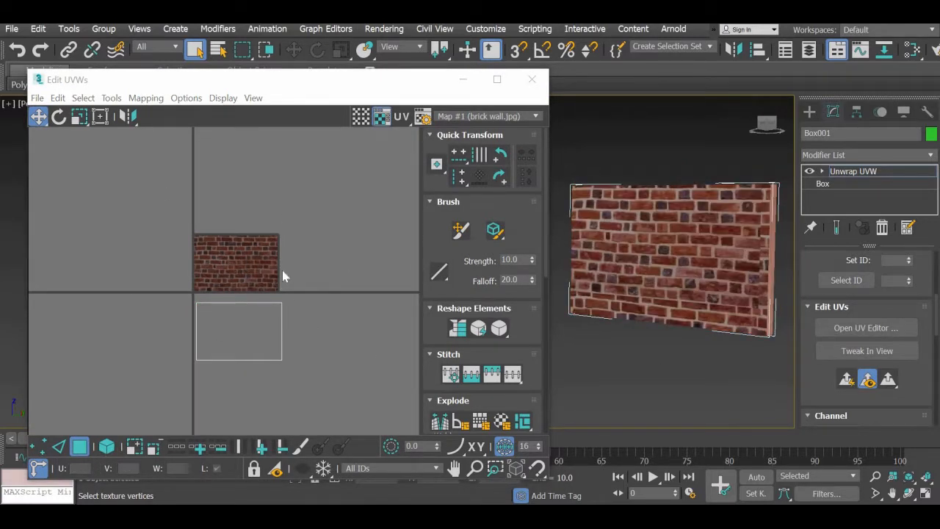
Enable Tile Bitmap in the Unwrap Options, try 2 tiles, and set Tiles back to 1.
{"action": "left_click", "coordinate": [185, 99]}
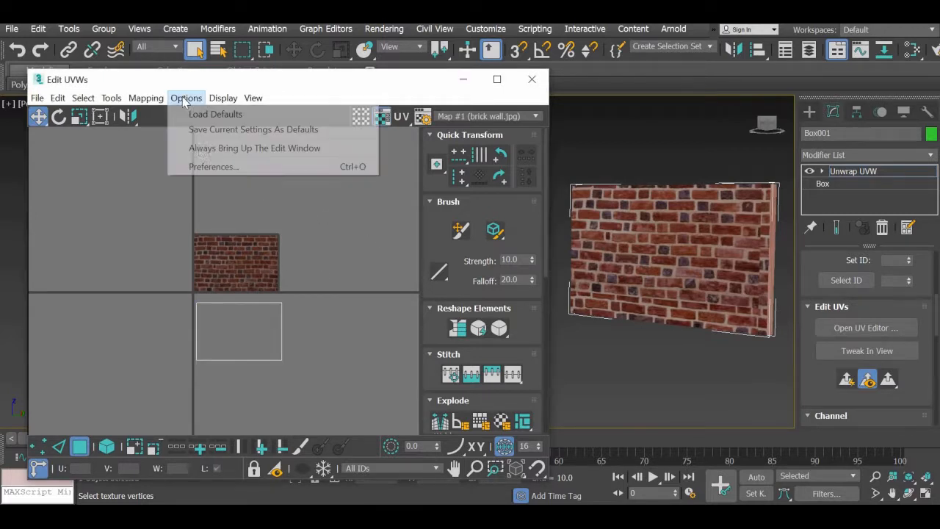
{"action": "left_click", "coordinate": [205, 168]}
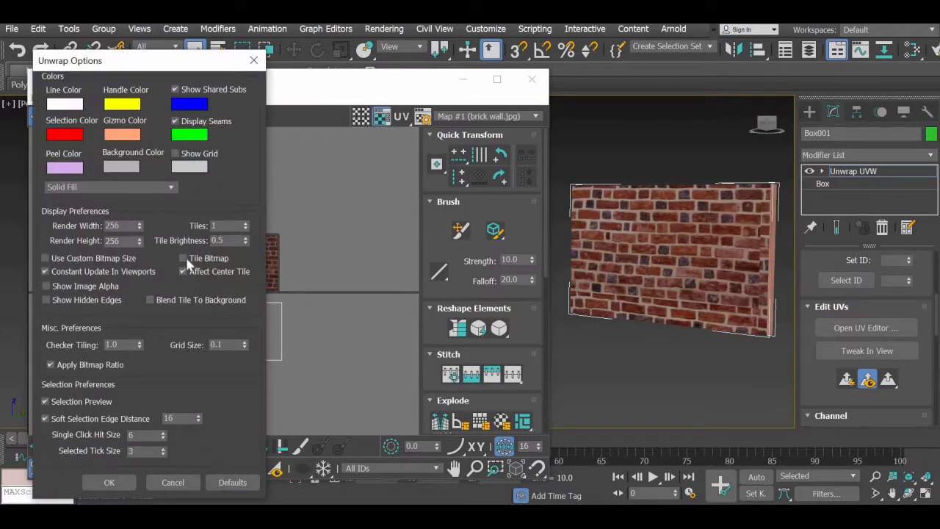
{"action": "left_click", "coordinate": [183, 259]}
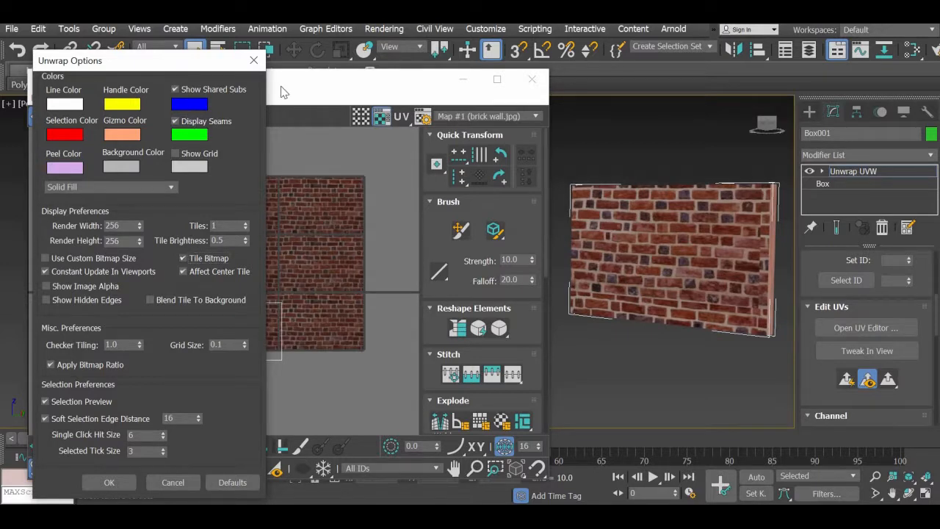
{"action": "left_click_drag", "start_coordinate": [176, 61], "coordinate": [534, 116]}
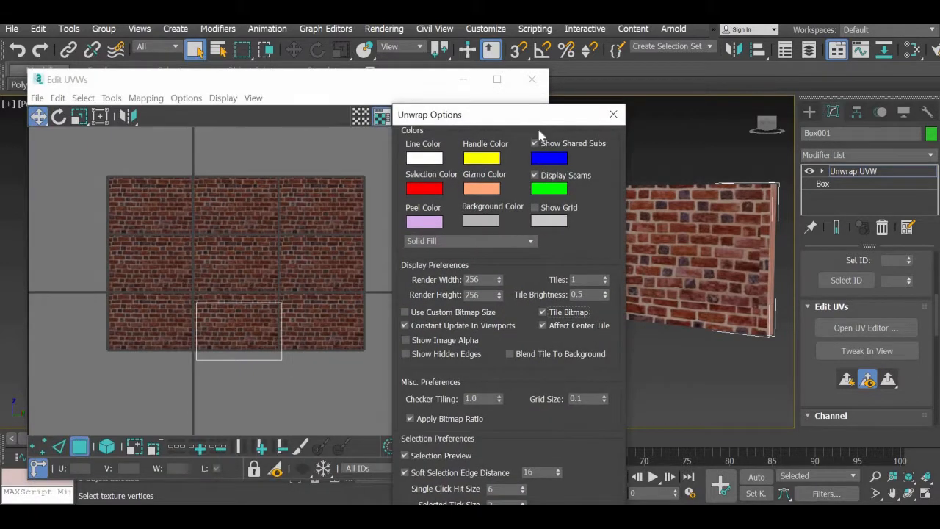
{"action": "left_click", "coordinate": [605, 278]}
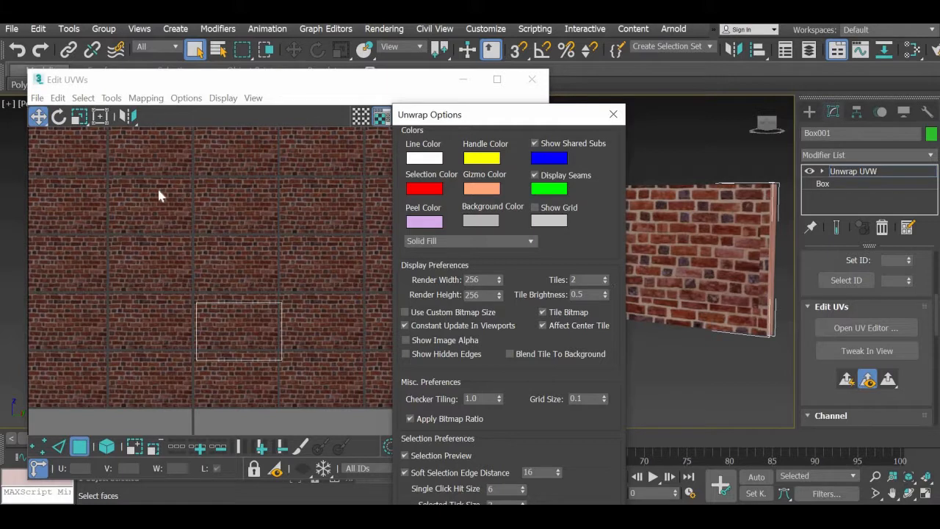
{"action": "left_click", "coordinate": [605, 282]}
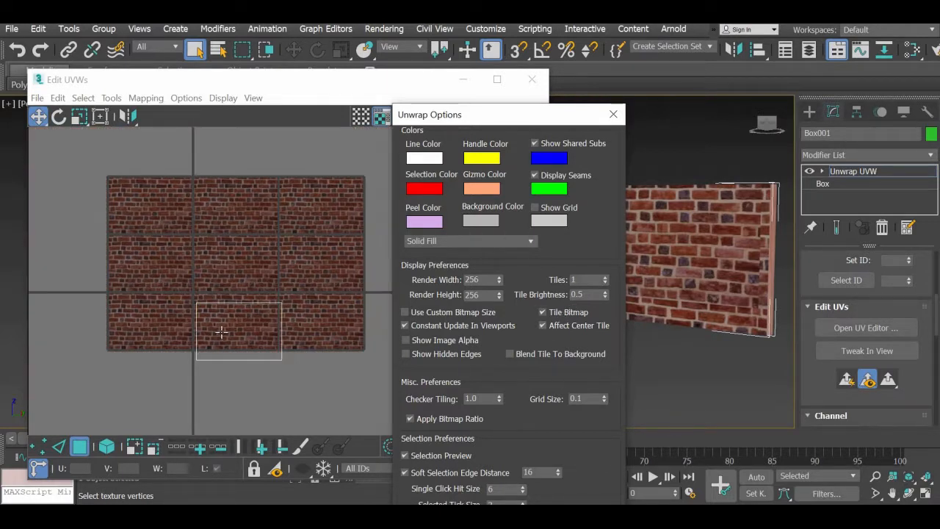
Select all the UV faces and align them with the repeated brick tile directly below the centre tile.
{"action": "left_click_drag", "start_coordinate": [221, 332], "coordinate": [222, 328]}
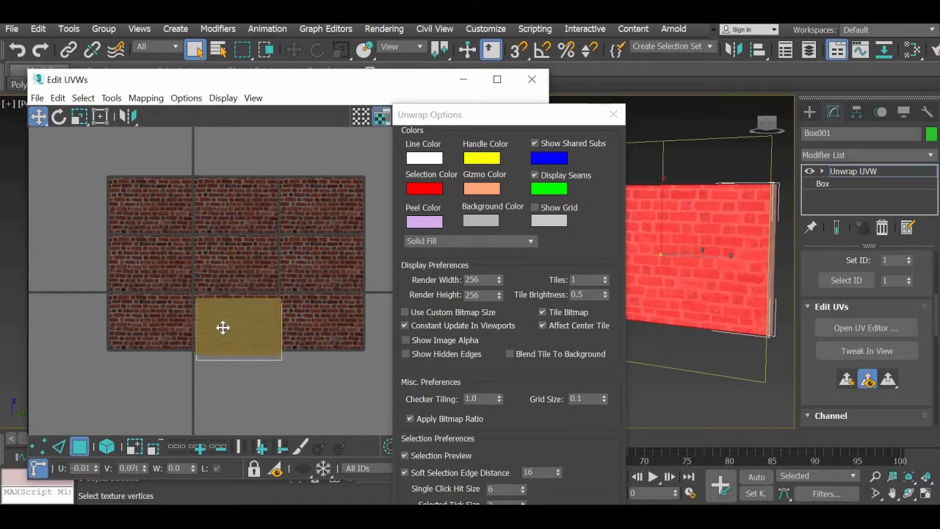
{"action": "left_click_drag", "start_coordinate": [320, 395], "coordinate": [171, 295]}
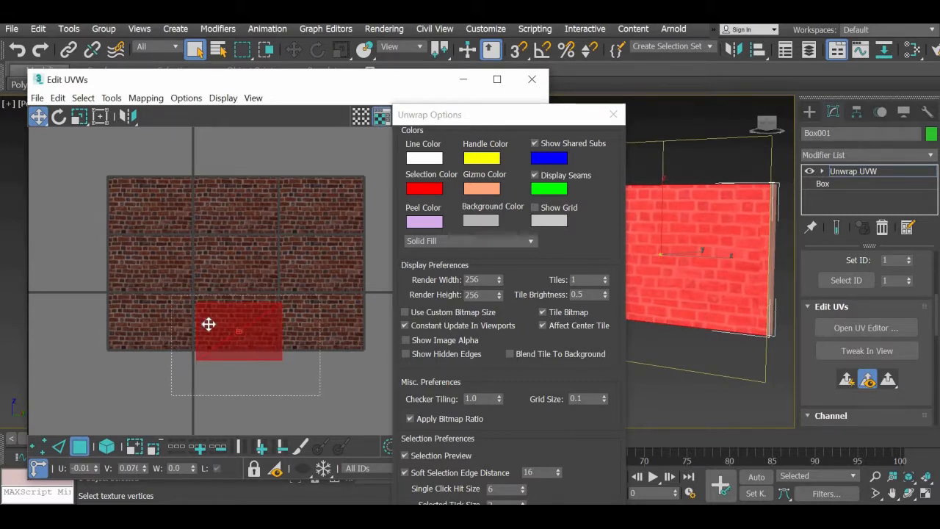
{"action": "mouse_move", "coordinate": [208, 323]}
{"action": "left_mouse_down"}
{"action": "mouse_move", "coordinate": [216, 317]}
{"action": "mouse_move", "coordinate": [204, 317]}
{"action": "left_mouse_up"}
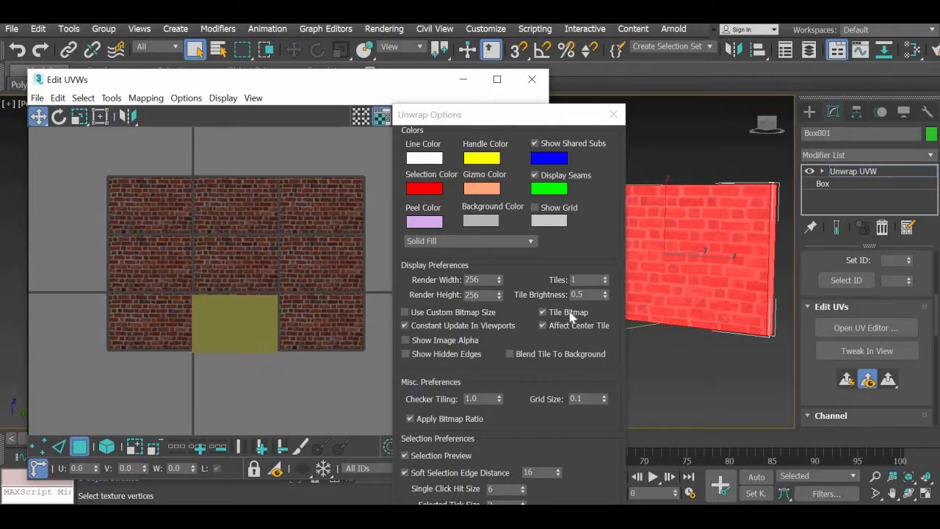
Turn off Tile Bitmap and move the selected faces further into the empty space below the brick image.
{"action": "left_click", "coordinate": [543, 312]}
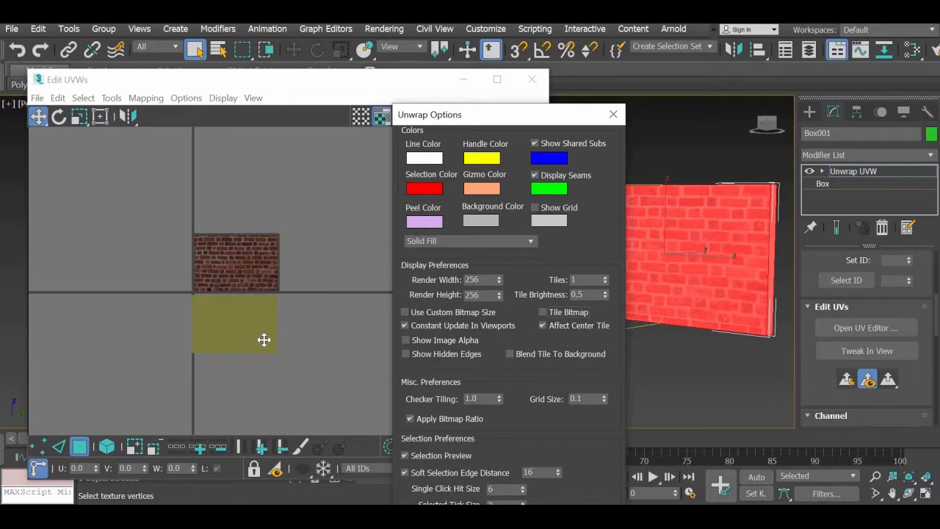
{"action": "left_click_drag", "start_coordinate": [264, 340], "coordinate": [270, 339]}
{"action": "scroll", "coordinate": [269, 338], "scroll_direction": "up", "scroll_amount": 5}
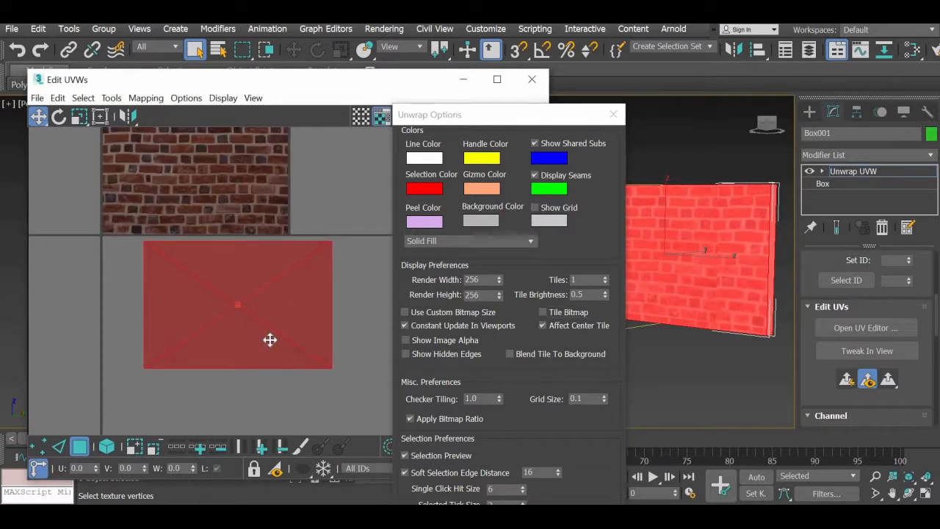
{"action": "scroll", "coordinate": [289, 296], "scroll_direction": "down", "scroll_amount": 2}
{"action": "left_click_drag", "start_coordinate": [233, 331], "coordinate": [254, 351]}
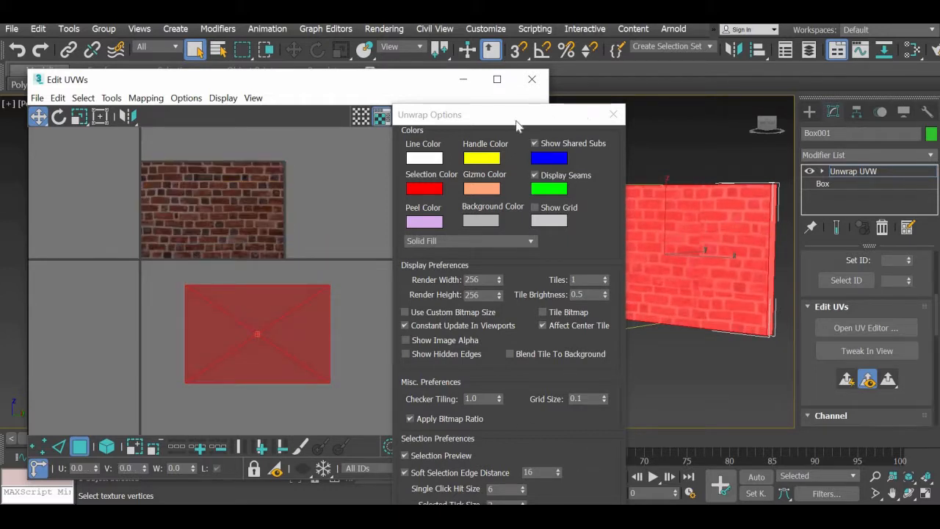
Accept the Unwrap Options and reposition the Edit UVWs window.
{"action": "left_click_drag", "start_coordinate": [516, 122], "coordinate": [404, 39]}
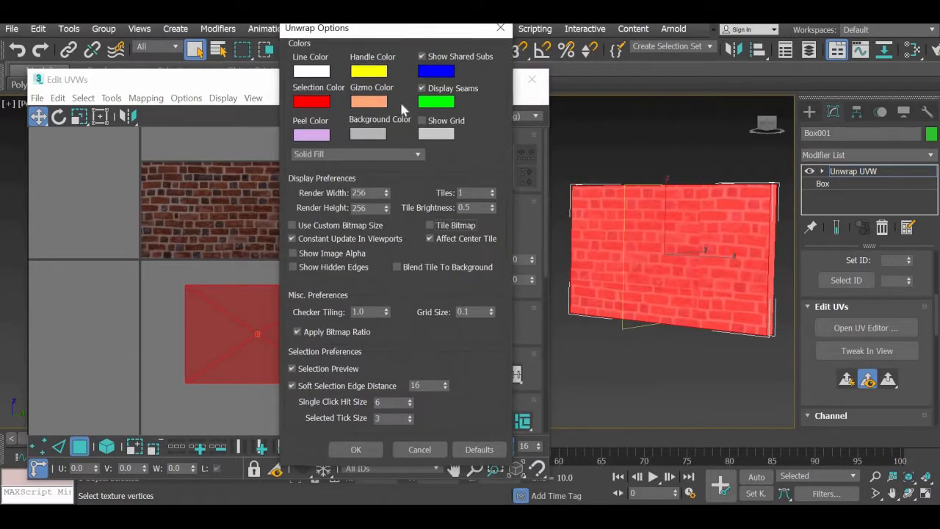
{"action": "left_click", "coordinate": [365, 450]}
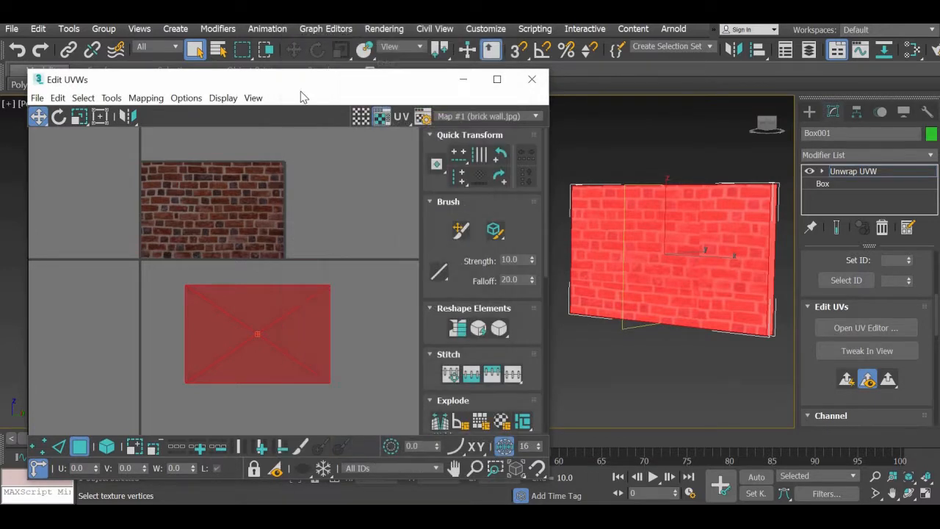
{"action": "left_click_drag", "start_coordinate": [297, 87], "coordinate": [257, 67]}
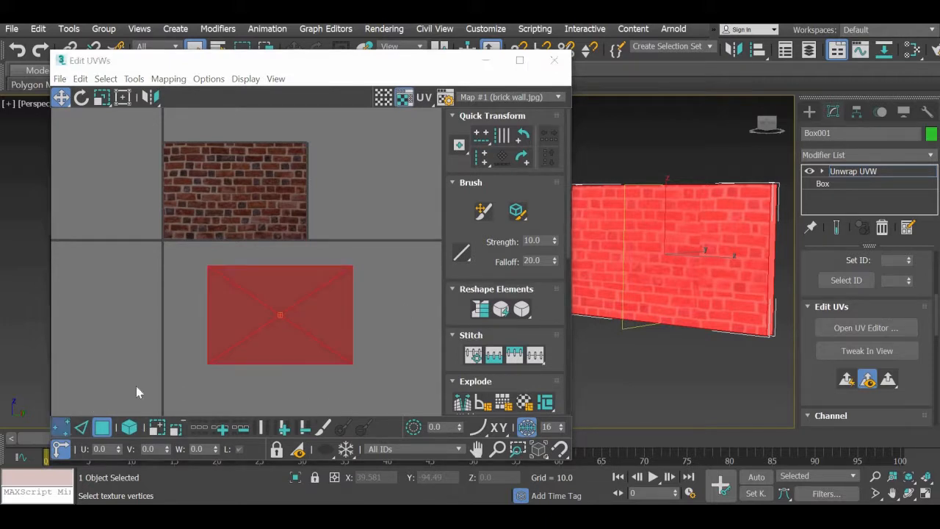
Select all the UV rectangle's corners at vertex level and shift them slightly up and to the right.
{"action": "left_click", "coordinate": [372, 260]}
{"action": "left_click_drag", "start_coordinate": [372, 249], "coordinate": [181, 383]}
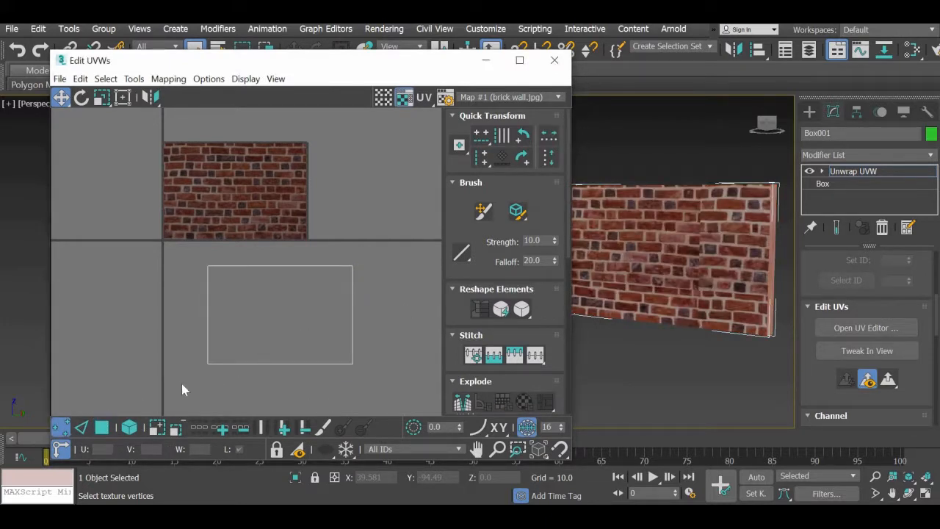
{"action": "left_click_drag", "start_coordinate": [268, 393], "coordinate": [220, 359]}
Try shifting the lower edge of the UV rectangle at edge level, and undo that move.
{"action": "left_click", "coordinate": [82, 431]}
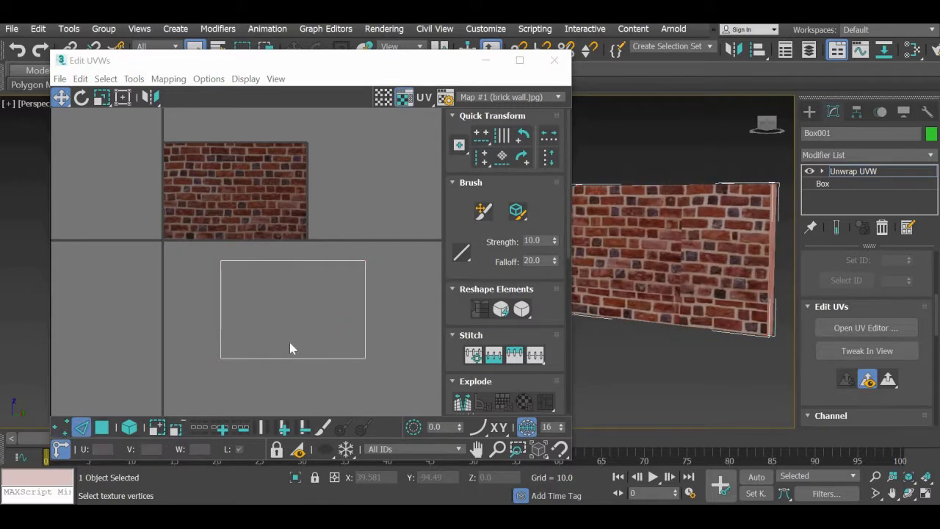
{"action": "left_click", "coordinate": [298, 358]}
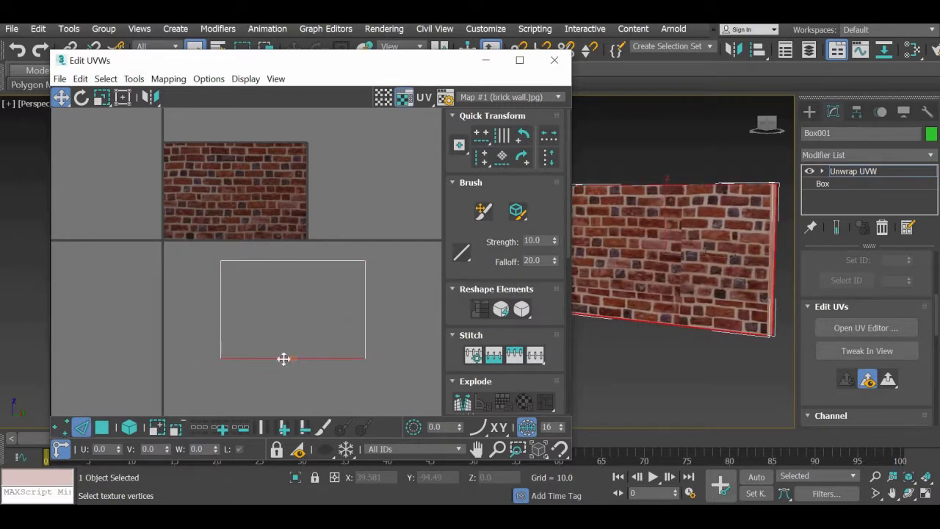
{"action": "left_click_drag", "start_coordinate": [287, 328], "coordinate": [274, 330]}
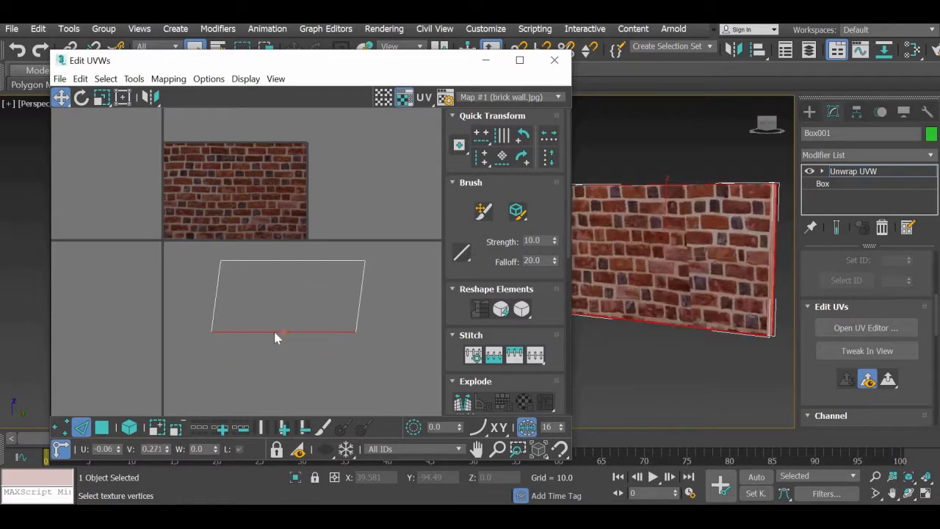
{"action": "key", "text": "ctrl+z"}
Pick only the uppermost stacked face at polygon level and pull it aside by about U -0.96, V -0.13.
{"action": "key", "text": "3"}
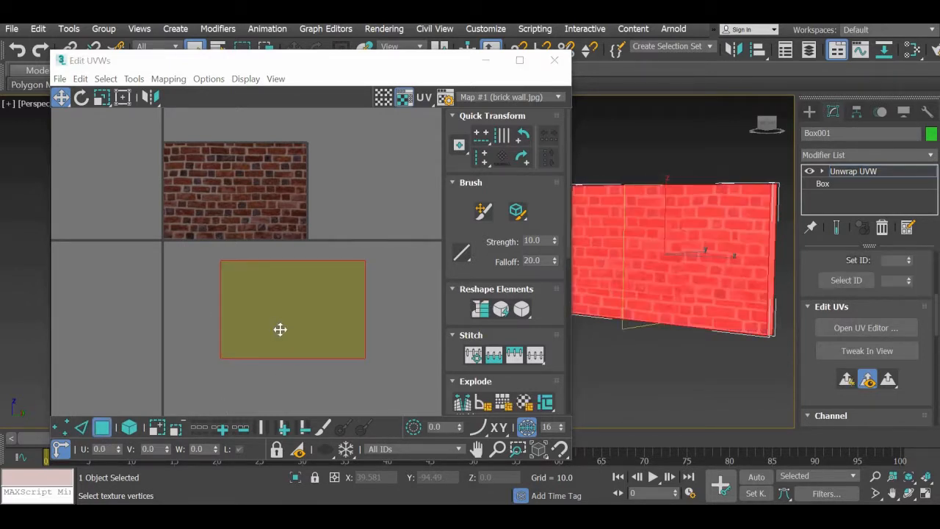
{"action": "left_click", "coordinate": [328, 397]}
{"action": "left_click", "coordinate": [297, 323]}
{"action": "left_click_drag", "start_coordinate": [135, 335], "coordinate": [125, 334]}
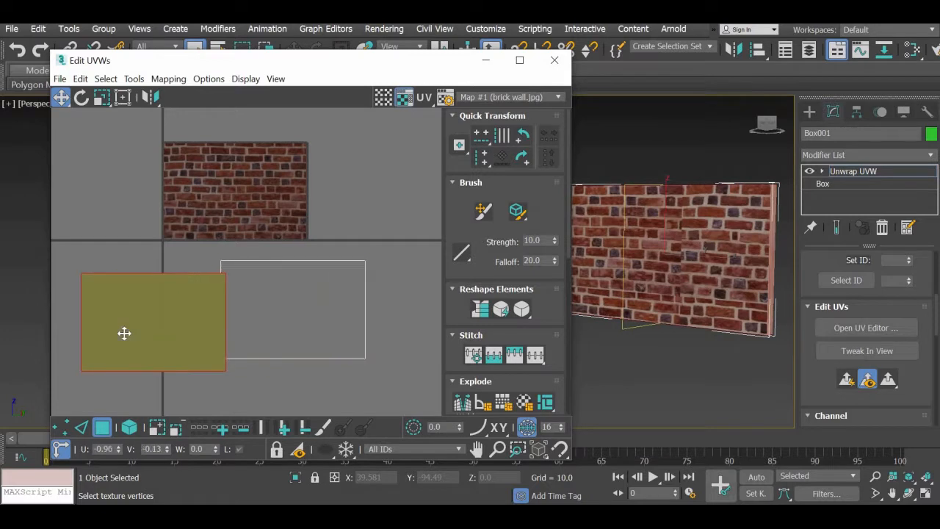
Move the stacked UV faces apart at polygon level, spreading them beside and below the brick bitmap.
{"action": "left_click", "coordinate": [272, 322]}
{"action": "left_click_drag", "start_coordinate": [279, 318], "coordinate": [401, 183]}
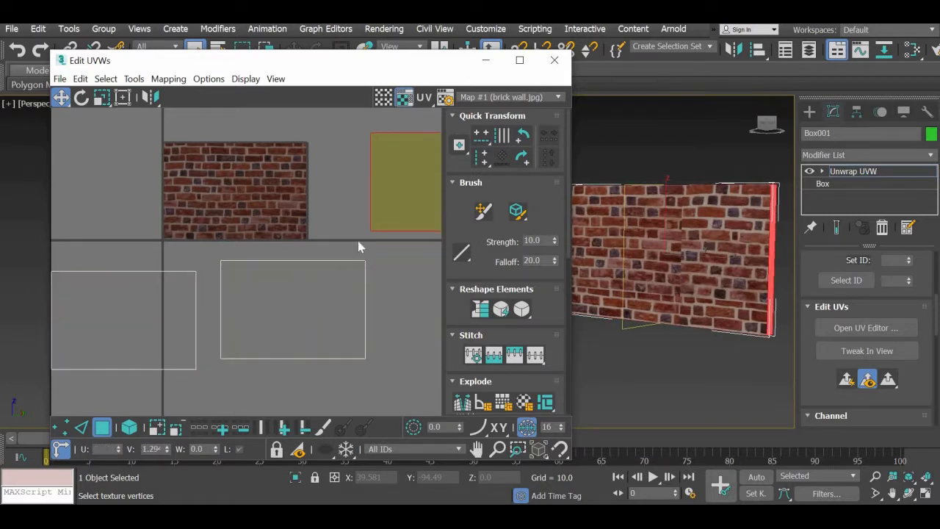
{"action": "left_click_drag", "start_coordinate": [273, 299], "coordinate": [342, 338]}
{"action": "scroll", "coordinate": [311, 319], "scroll_direction": "down", "scroll_amount": 2}
{"action": "left_click_drag", "start_coordinate": [386, 226], "coordinate": [381, 253]}
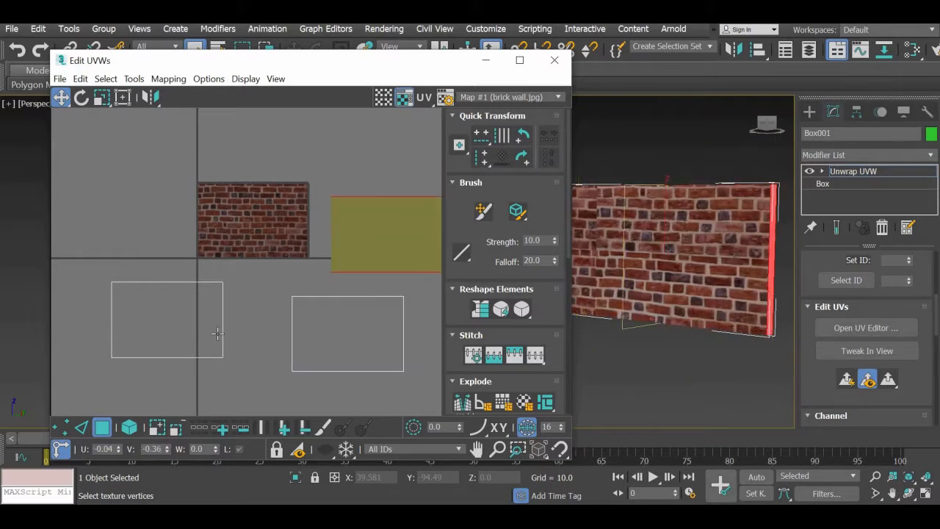
{"action": "left_click_drag", "start_coordinate": [205, 338], "coordinate": [257, 350]}
{"action": "left_click_drag", "start_coordinate": [349, 338], "coordinate": [380, 336]}
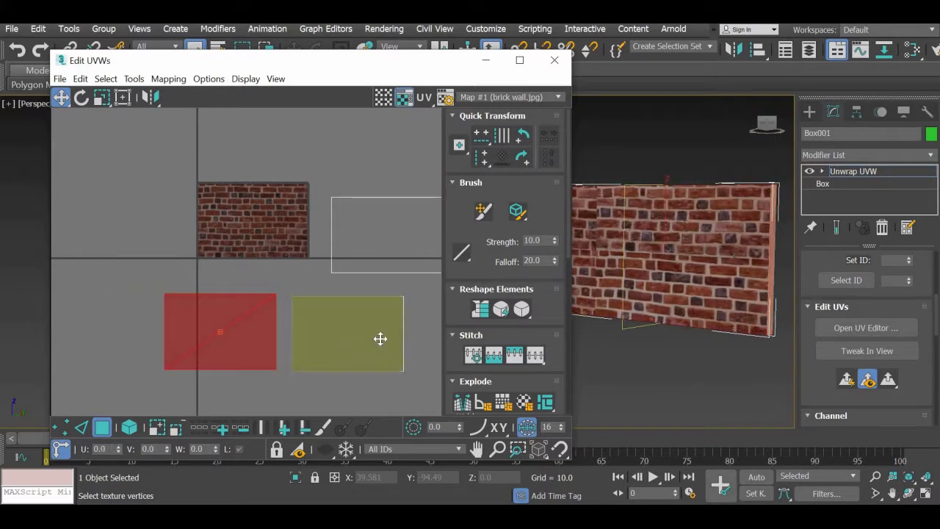
Try selecting by element on the large wall face and shifting it slightly, and undo the move.
{"action": "middle_click_drag", "start_coordinate": [284, 358], "coordinate": [229, 335]}
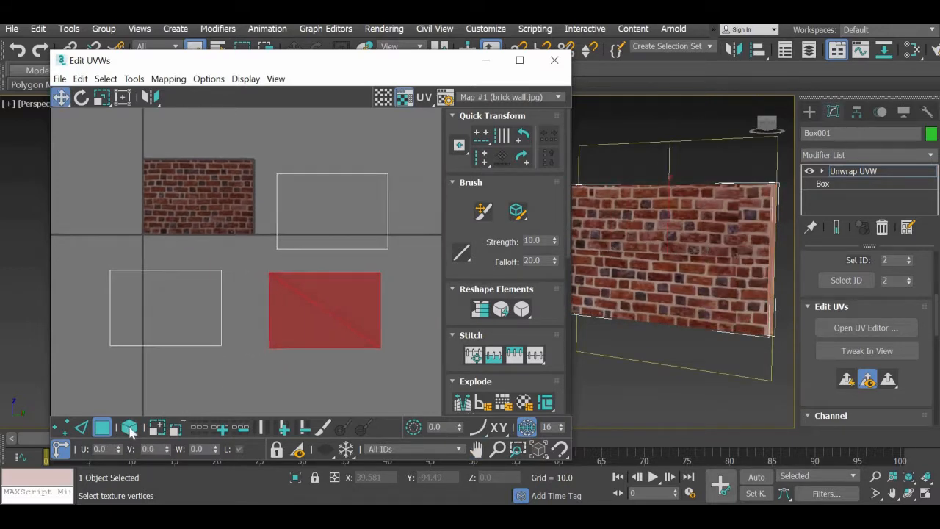
{"action": "left_click", "coordinate": [129, 428]}
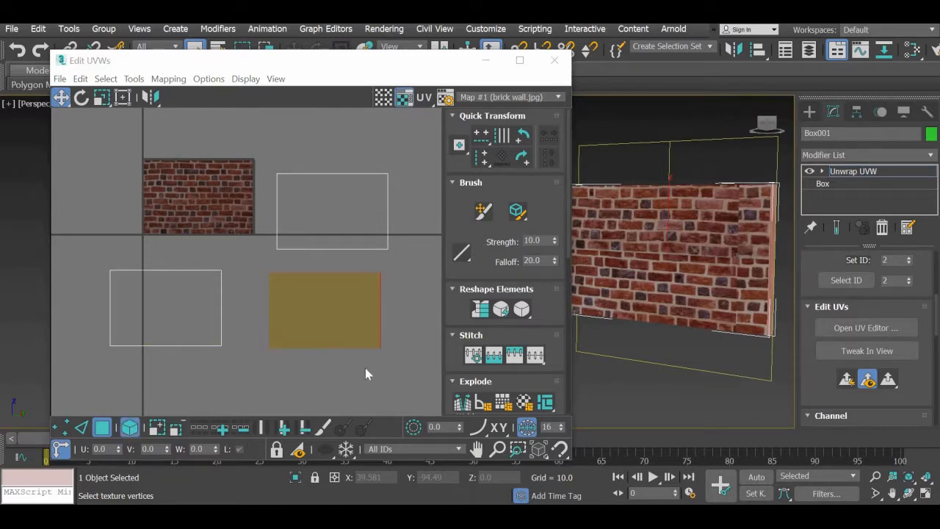
{"action": "left_click", "coordinate": [343, 300]}
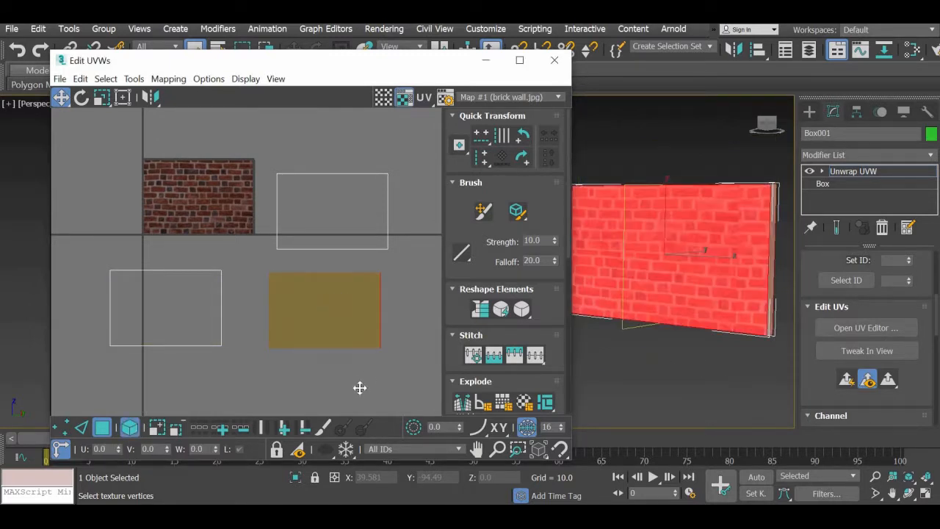
{"action": "left_click_drag", "start_coordinate": [359, 388], "coordinate": [369, 352]}
{"action": "key", "text": "ctrl+z"}
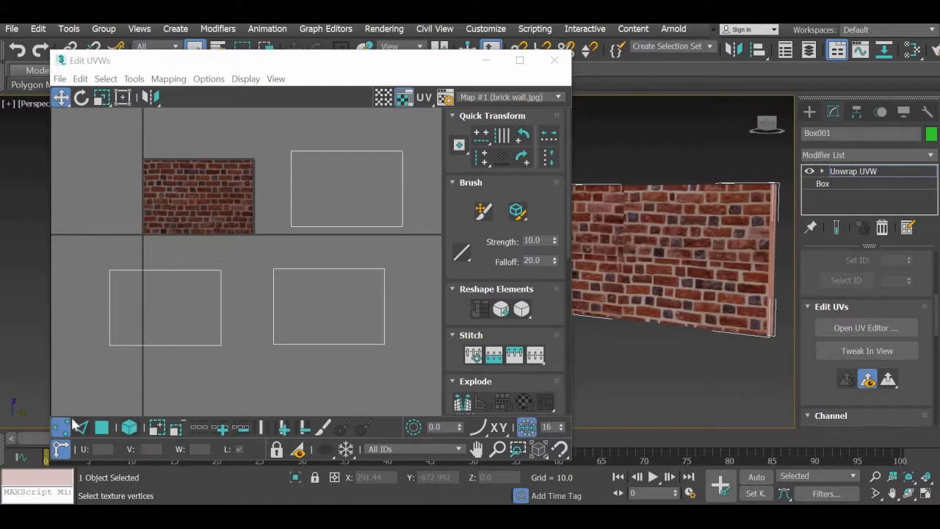
At vertex level, try moving the lower-right rectangle's lower-left corner, and with element selection on try moving the whole rectangle from that corner.
{"action": "left_click_drag", "start_coordinate": [273, 343], "coordinate": [272, 307]}
{"action": "right_click", "coordinate": [272, 308]}
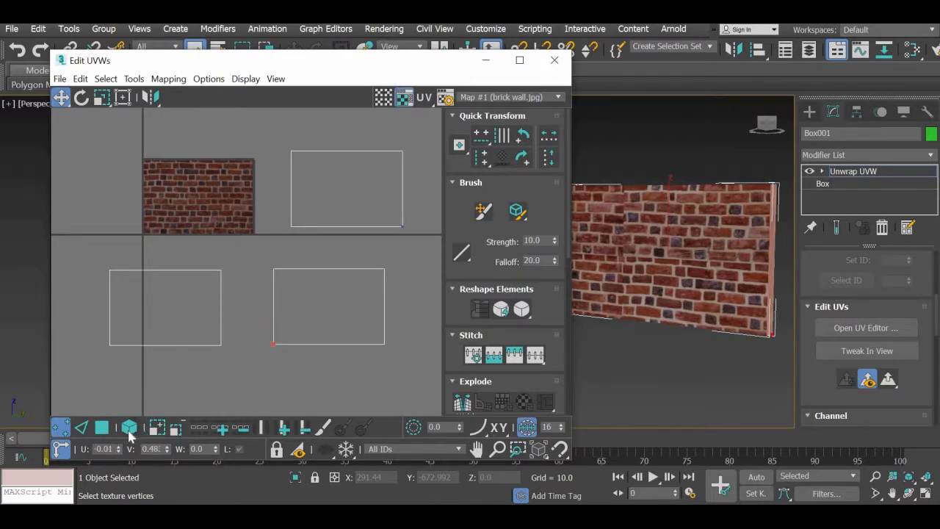
{"action": "left_click", "coordinate": [129, 429]}
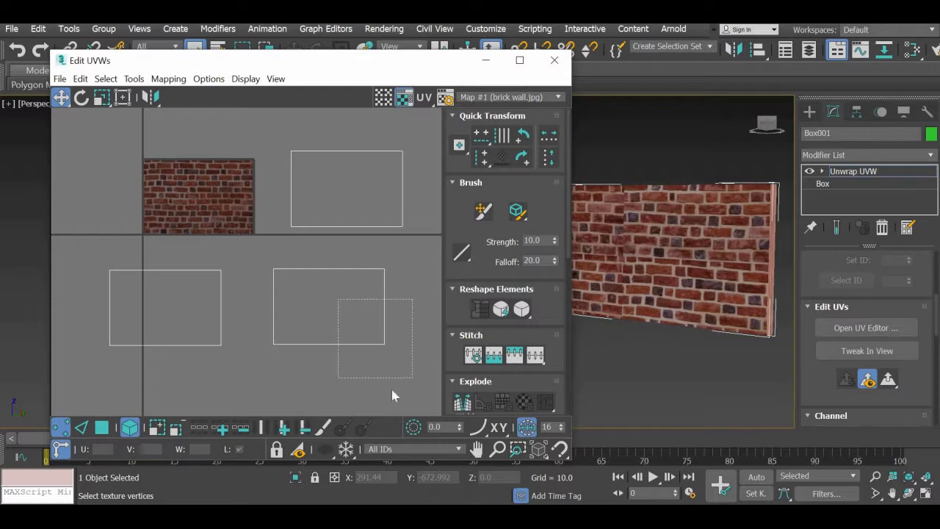
{"action": "left_click", "coordinate": [276, 343]}
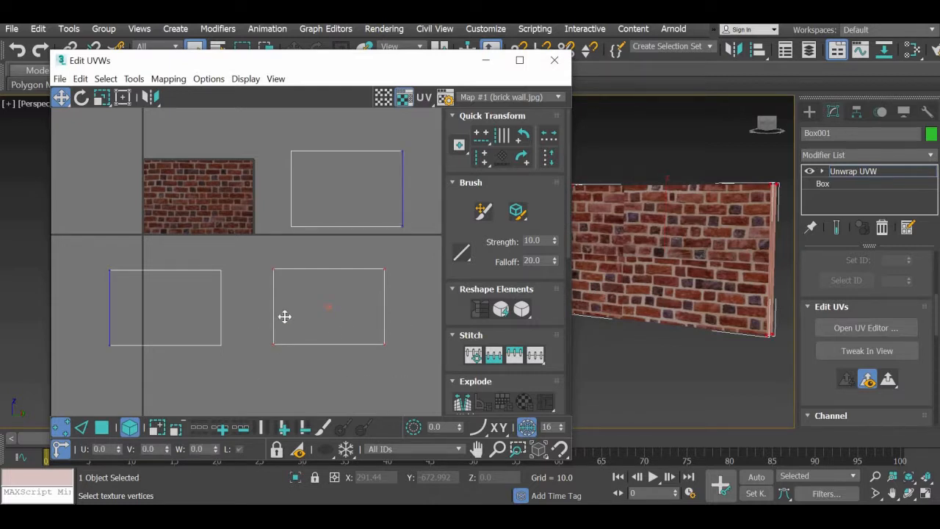
{"action": "left_click_drag", "start_coordinate": [284, 316], "coordinate": [291, 368]}
Shift the lower-right rectangle further down and right, and with element selection off pull its lower-left corner inward and roughly back.
{"action": "left_click", "coordinate": [63, 429]}
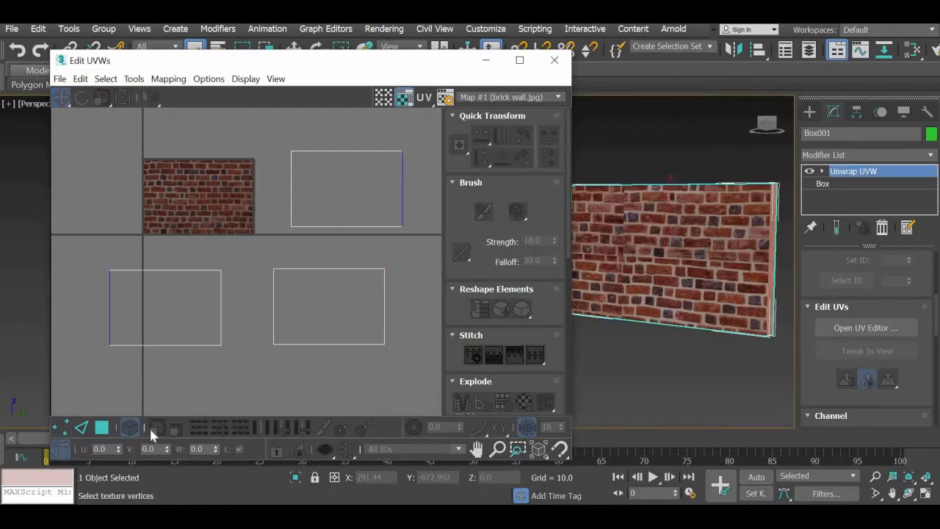
{"action": "key", "text": "1"}
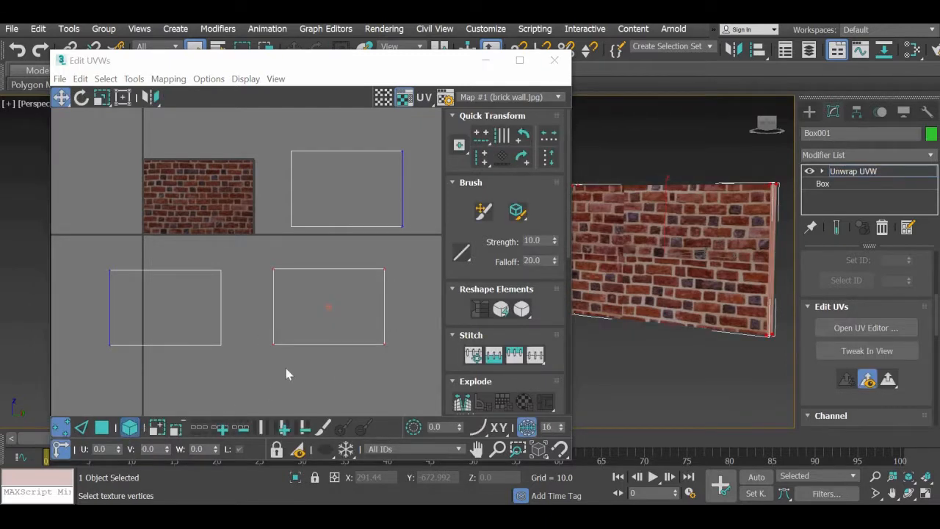
{"action": "left_click", "coordinate": [272, 347]}
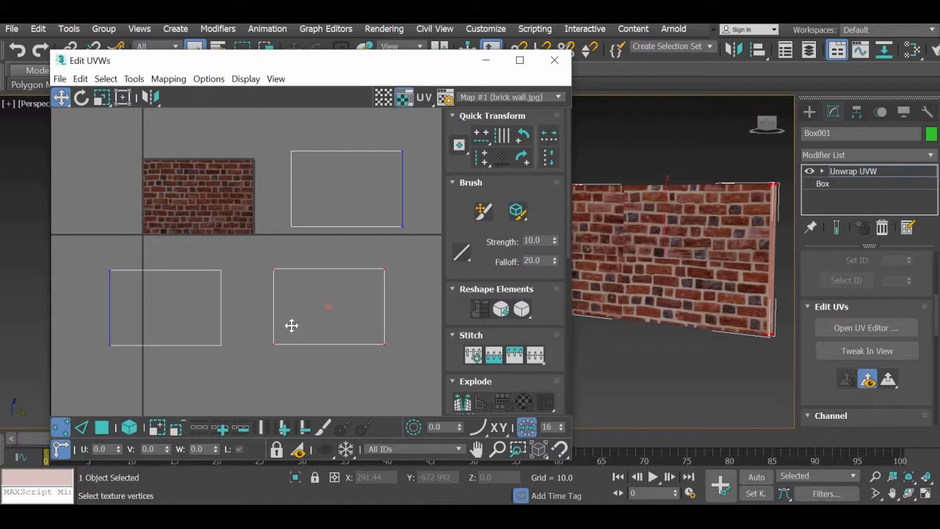
{"action": "left_click_drag", "start_coordinate": [291, 325], "coordinate": [377, 350]}
{"action": "middle_click_drag", "start_coordinate": [390, 362], "coordinate": [350, 328]}
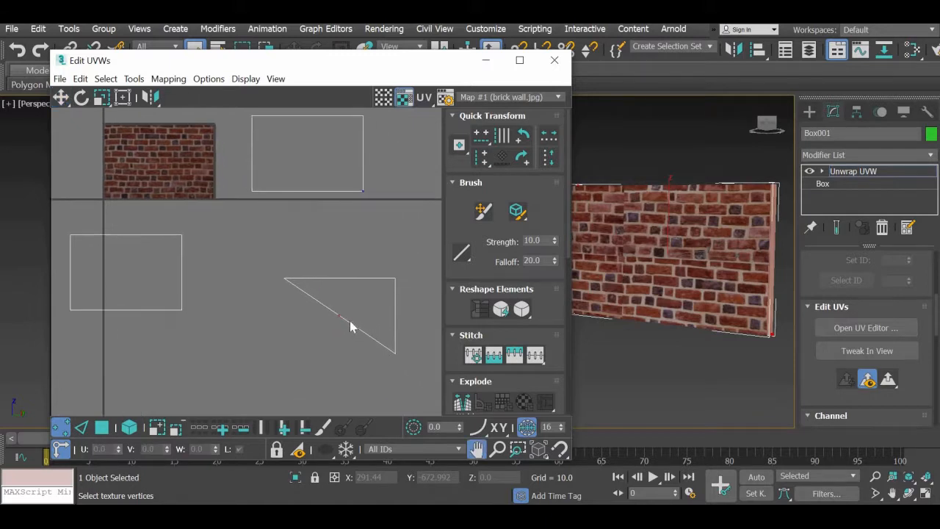
{"action": "mouse_move", "coordinate": [292, 348]}
{"action": "left_mouse_down"}
{"action": "mouse_move", "coordinate": [285, 356]}
{"action": "mouse_move", "coordinate": [345, 320]}
{"action": "mouse_move", "coordinate": [286, 357]}
{"action": "left_mouse_up"}
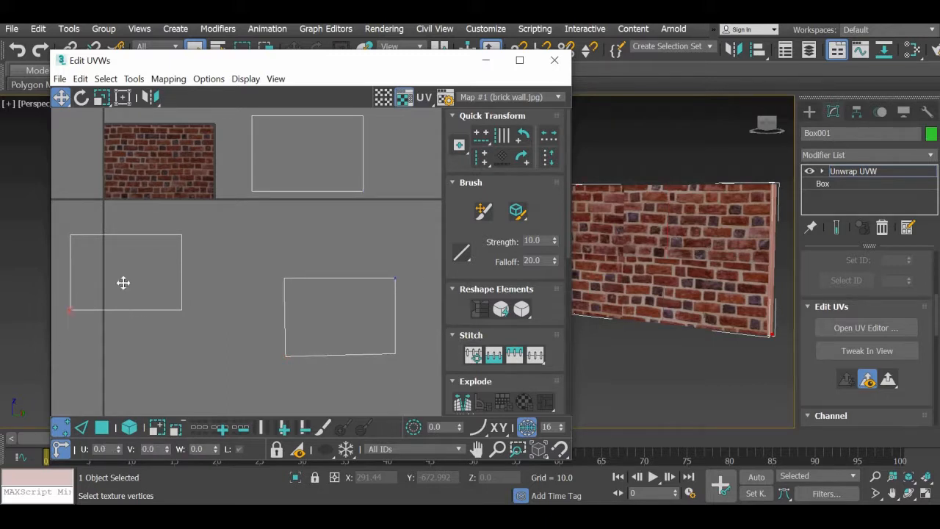
Try pulling the left rectangle's lower-left corner inward, inspect the texture distortion on the wall, and undo the move.
{"action": "mouse_move", "coordinate": [122, 282]}
{"action": "left_mouse_down"}
{"action": "mouse_move", "coordinate": [115, 279]}
{"action": "mouse_move", "coordinate": [131, 274]}
{"action": "left_mouse_up"}
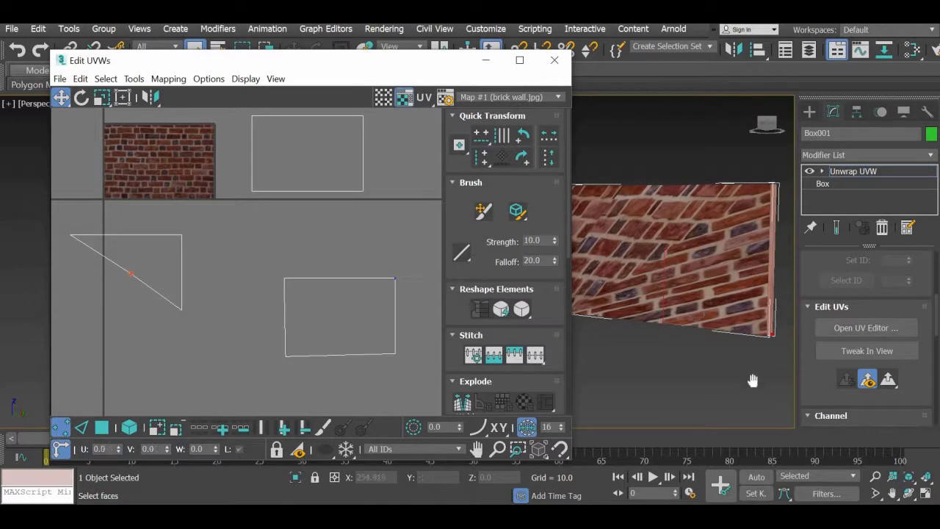
{"action": "middle_click_drag", "start_coordinate": [752, 380], "coordinate": [824, 387]}
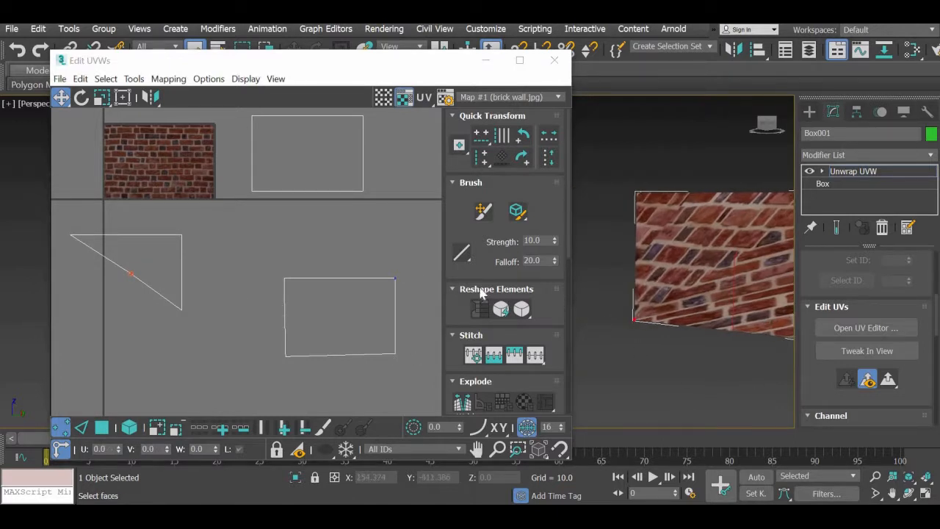
{"action": "middle_click_drag", "start_coordinate": [658, 334], "coordinate": [578, 318]}
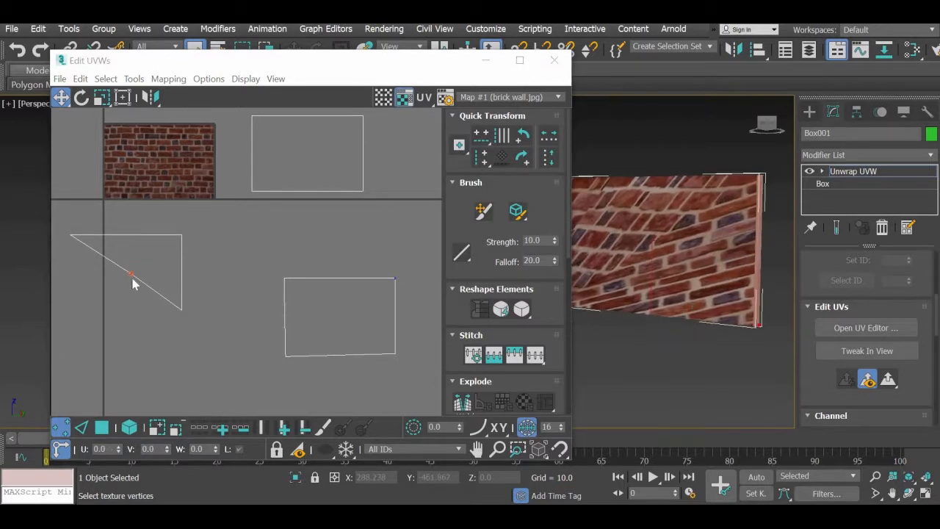
{"action": "key", "text": "ctrl+z"}
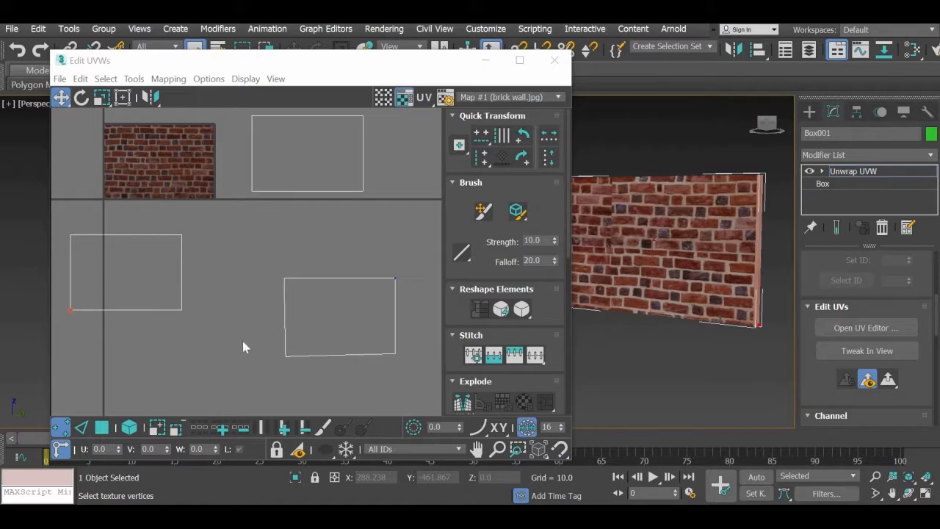
Select all UV faces at polygon level and apply Flatten Mapping to them.
{"action": "scroll", "coordinate": [239, 336], "scroll_direction": "down", "scroll_amount": 3}
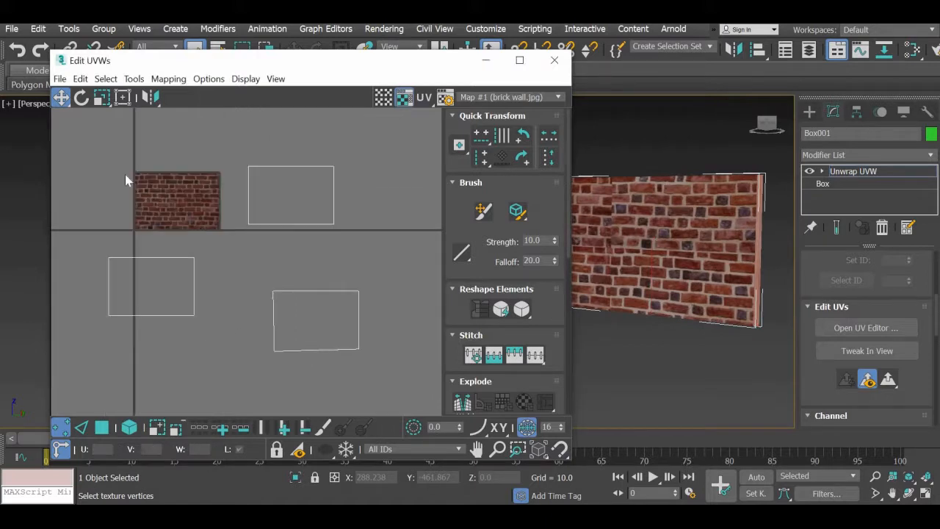
{"action": "key", "text": "ctrl+a"}
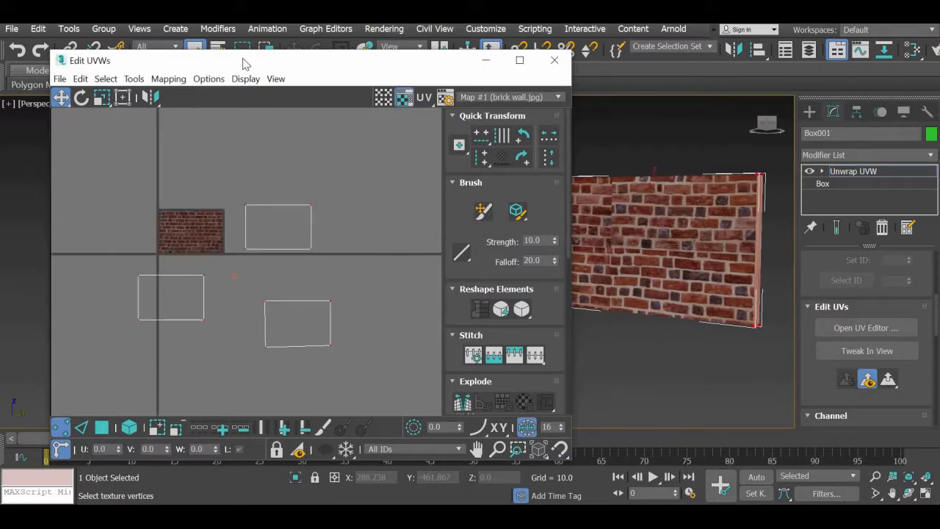
{"action": "left_click", "coordinate": [170, 79]}
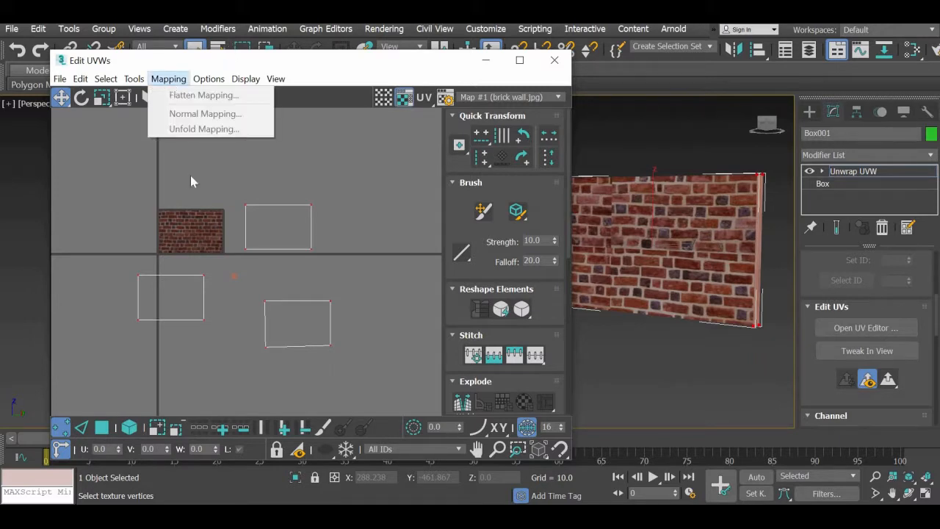
{"action": "left_click", "coordinate": [85, 403]}
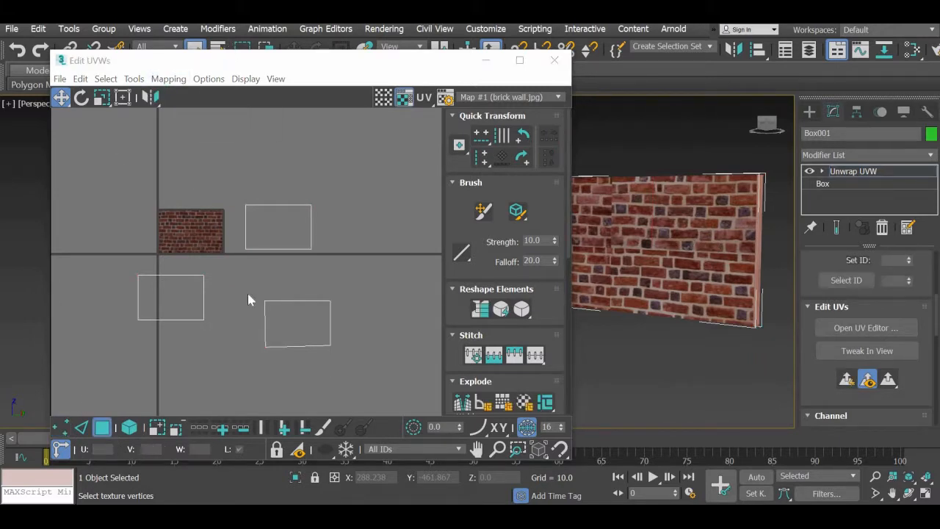
{"action": "left_click_drag", "start_coordinate": [360, 389], "coordinate": [173, 85]}
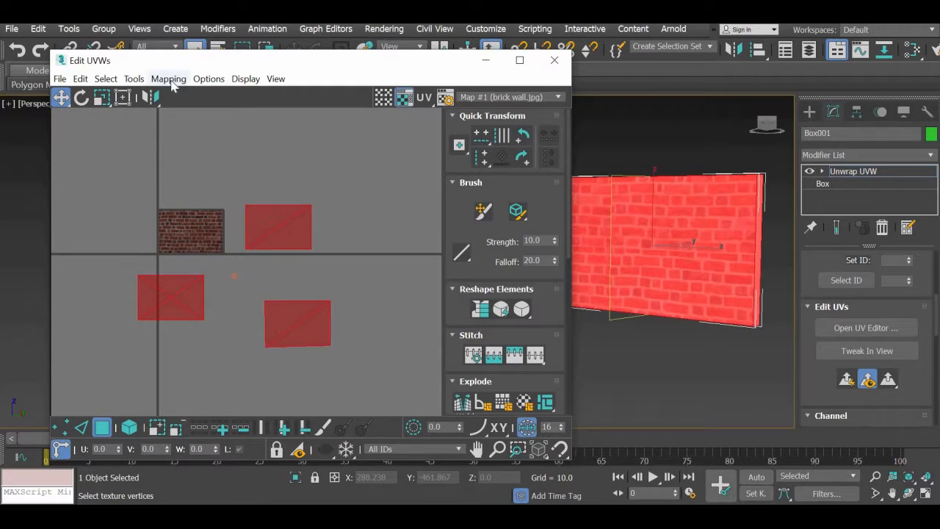
{"action": "left_click", "coordinate": [169, 79]}
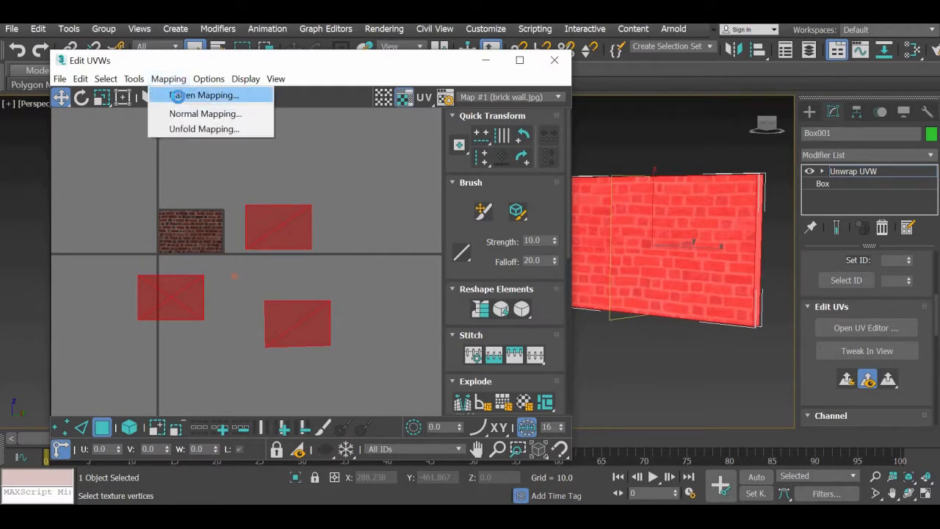
{"action": "left_click", "coordinate": [178, 95]}
{"action": "left_click", "coordinate": [204, 127]}
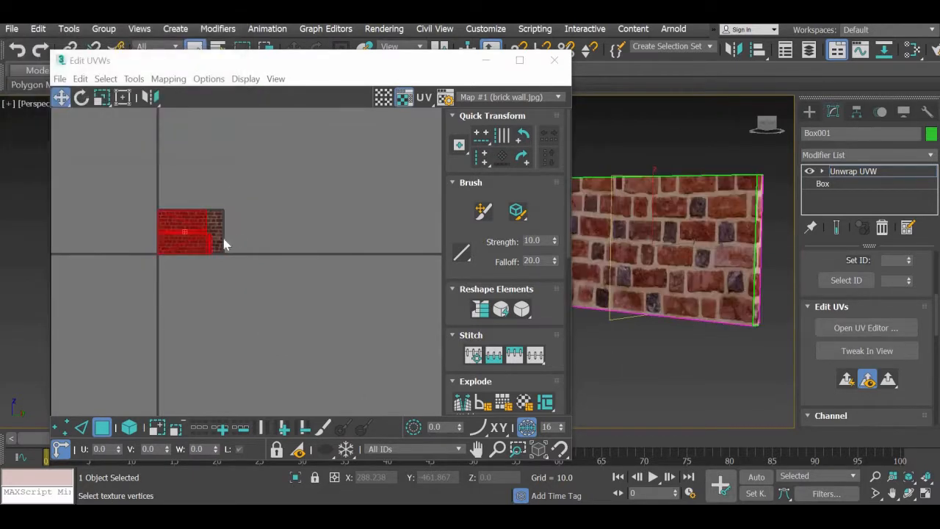
Move the lower large flattened face and the two narrow upright strips down off the brick bitmap.
{"action": "scroll", "coordinate": [173, 237], "scroll_direction": "up", "scroll_amount": 5}
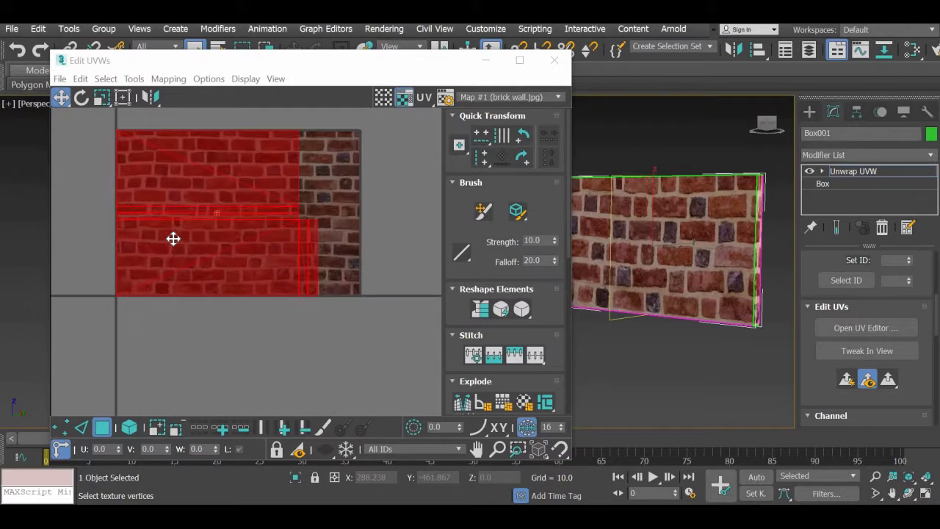
{"action": "left_click", "coordinate": [235, 362]}
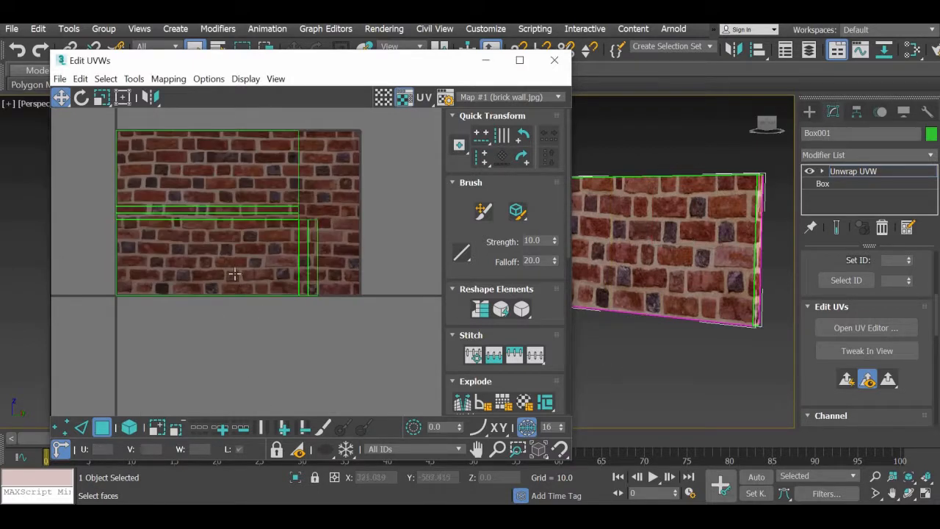
{"action": "left_click_drag", "start_coordinate": [231, 254], "coordinate": [212, 348]}
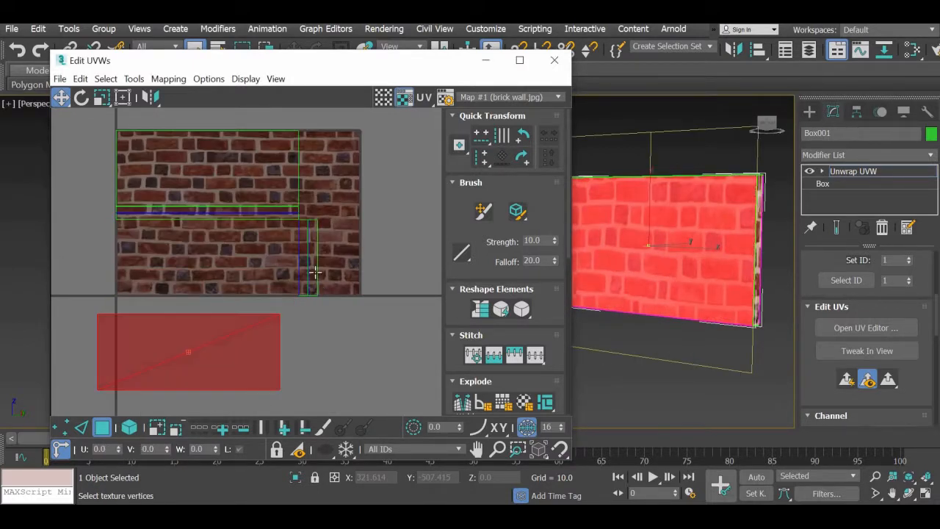
{"action": "left_click_drag", "start_coordinate": [315, 271], "coordinate": [396, 367]}
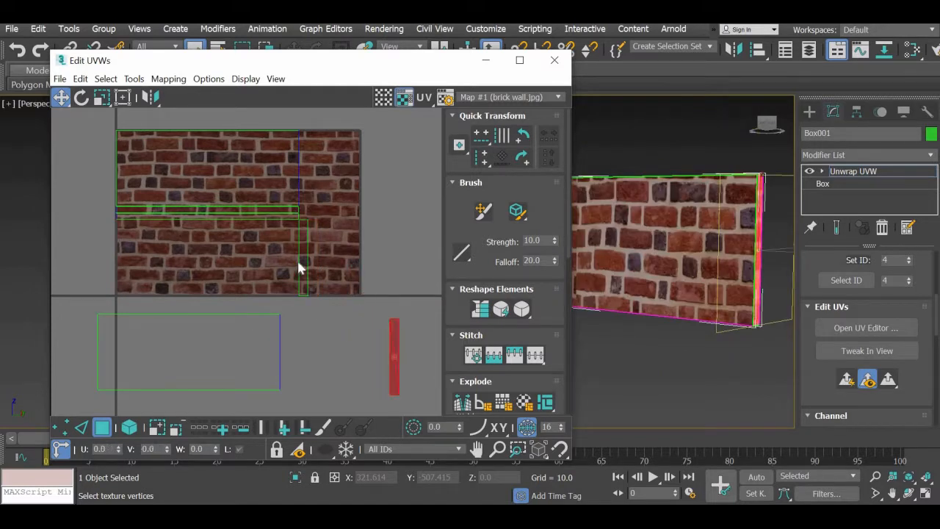
{"action": "left_click_drag", "start_coordinate": [302, 250], "coordinate": [323, 344]}
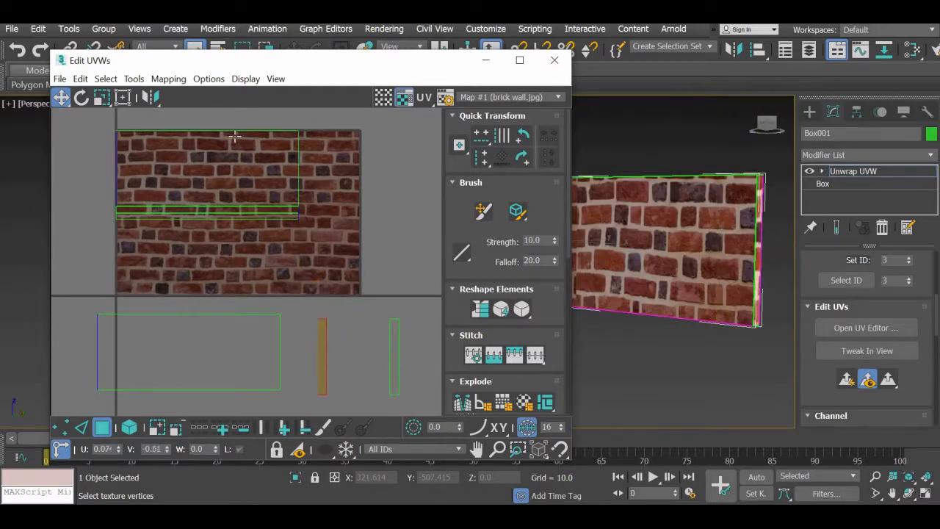
Move the upper large face and the two thin horizontal strips toward the right side of the brick bitmap.
{"action": "left_click", "coordinate": [197, 177]}
{"action": "left_click_drag", "start_coordinate": [196, 177], "coordinate": [387, 169]}
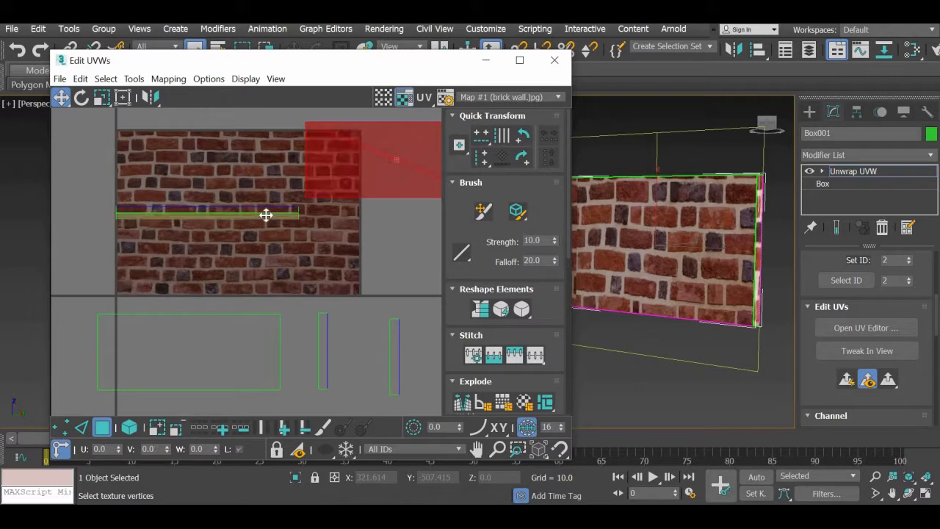
{"action": "left_click_drag", "start_coordinate": [242, 215], "coordinate": [411, 249]}
{"action": "left_click_drag", "start_coordinate": [245, 210], "coordinate": [384, 222]}
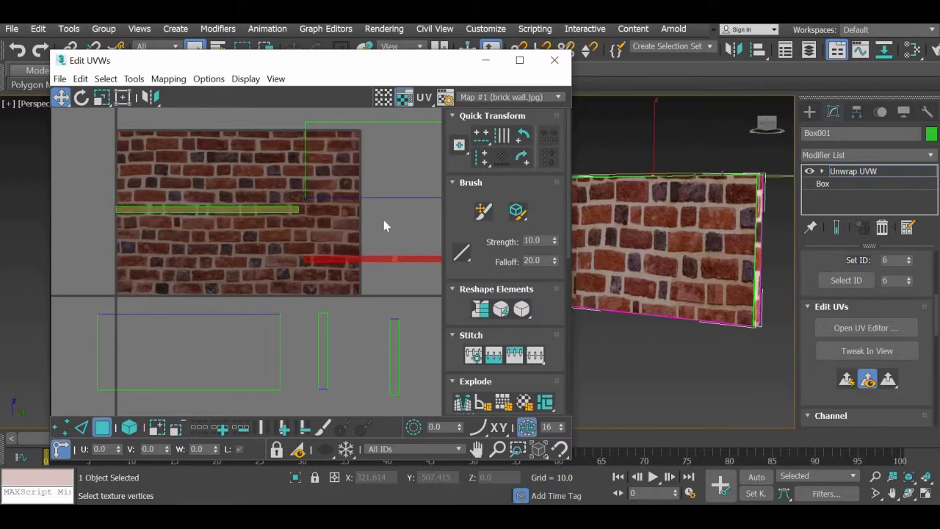
Select the large faces and thin horizontal strips one at a time to identify which side of the wall each belongs to.
{"action": "left_click", "coordinate": [225, 347]}
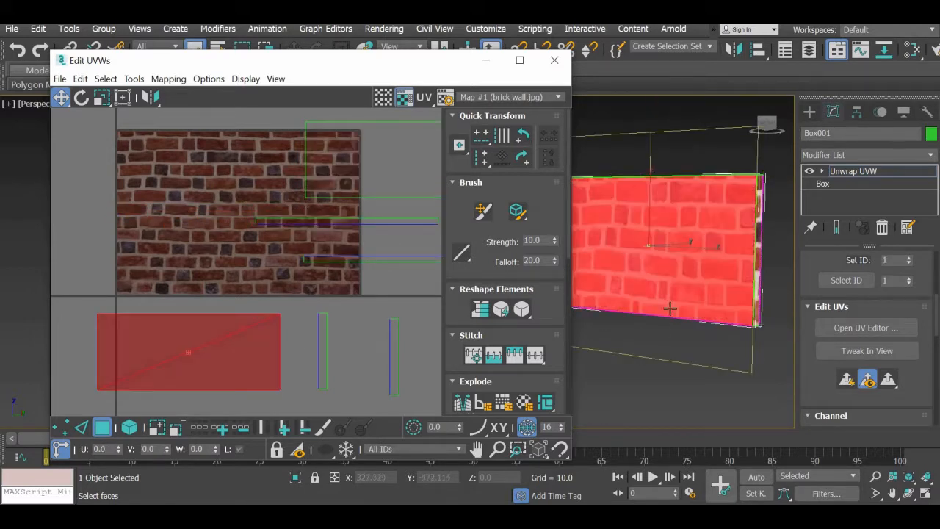
{"action": "scroll", "coordinate": [668, 307], "scroll_direction": "down", "scroll_amount": 2}
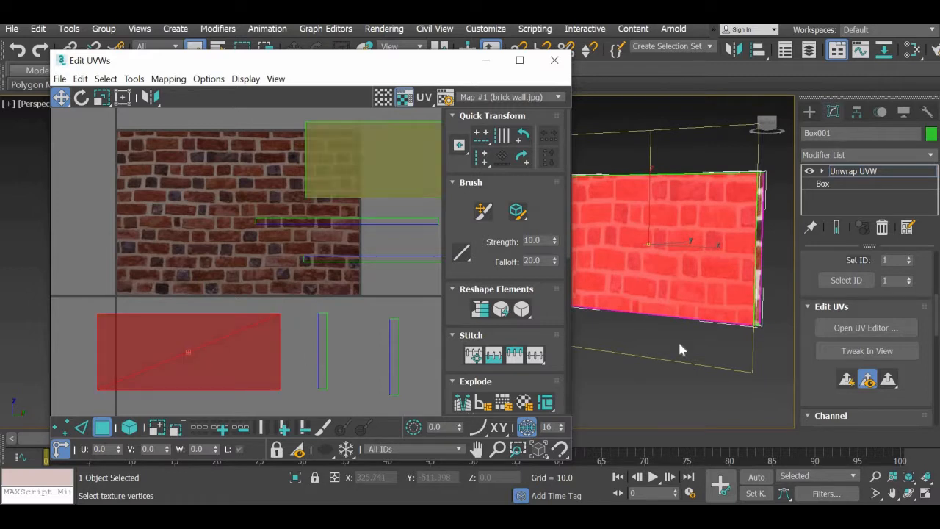
{"action": "left_click", "coordinate": [679, 339]}
{"action": "middle_click_drag", "start_coordinate": [671, 342], "coordinate": [708, 342], "text": "alt"}
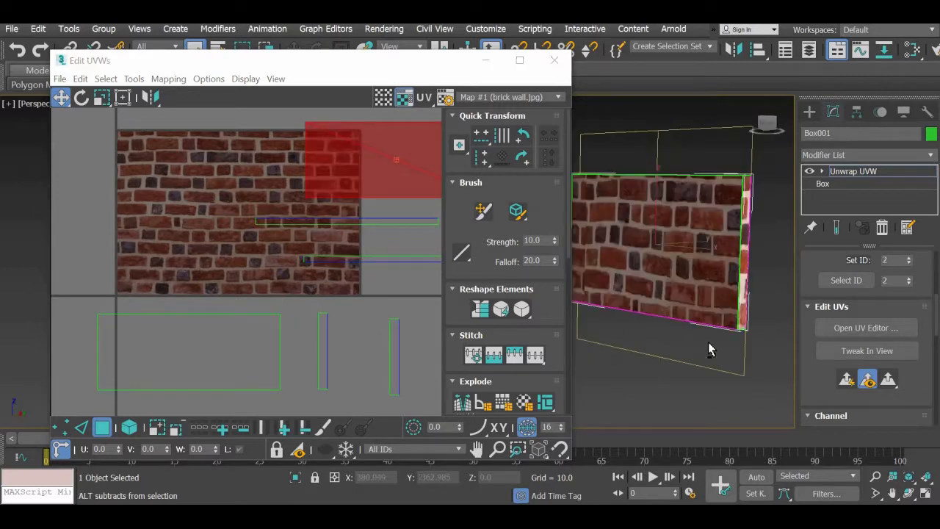
{"action": "left_click", "coordinate": [407, 221]}
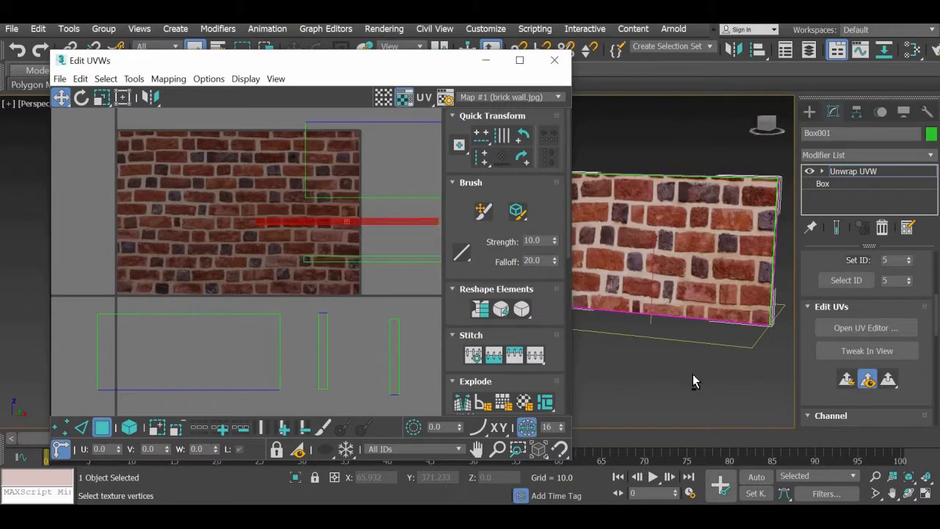
{"action": "key", "text": "alt"}
{"action": "left_click", "coordinate": [396, 257]}
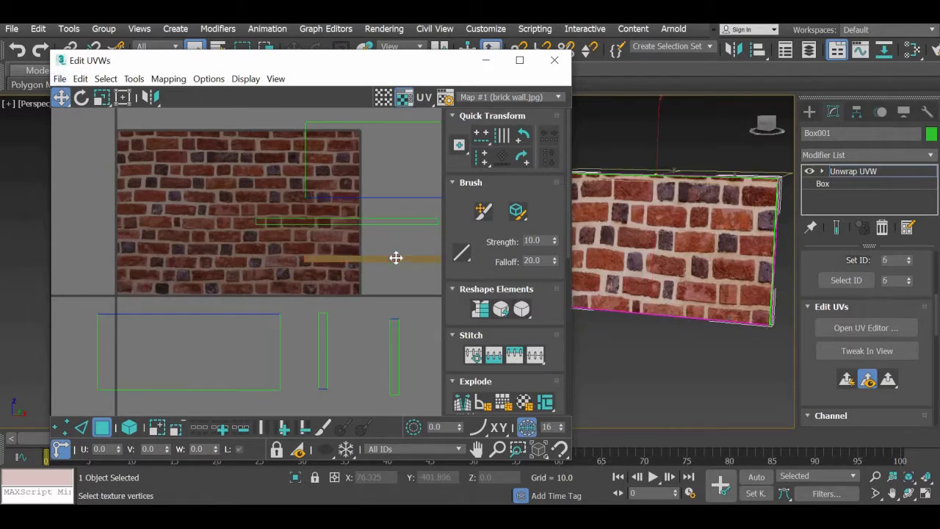
Place the two narrow upright strips side by side and the two thin horizontal strips together to the right of the brick bitmap.
{"action": "left_click", "coordinate": [395, 360]}
{"action": "left_click_drag", "start_coordinate": [353, 354], "coordinate": [336, 353]}
{"action": "left_click_drag", "start_coordinate": [357, 258], "coordinate": [307, 230]}
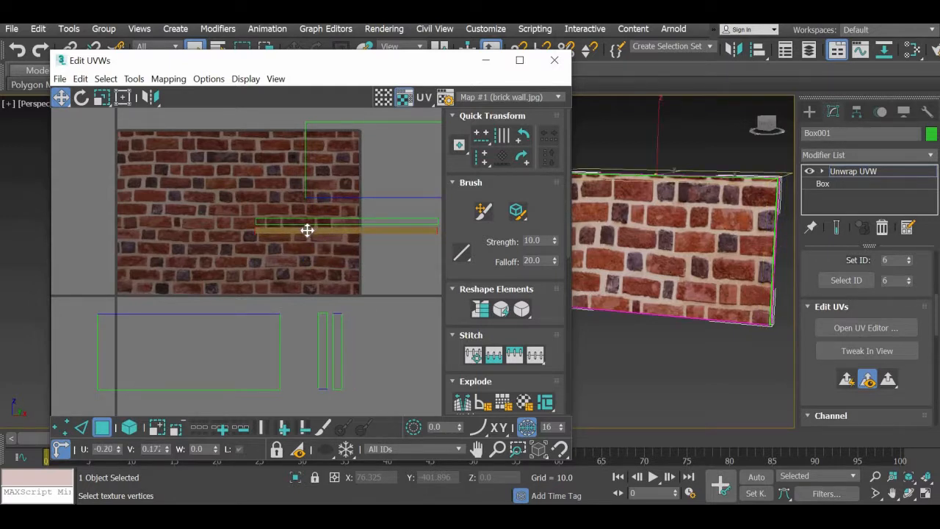
{"action": "left_click_drag", "start_coordinate": [396, 268], "coordinate": [363, 221]}
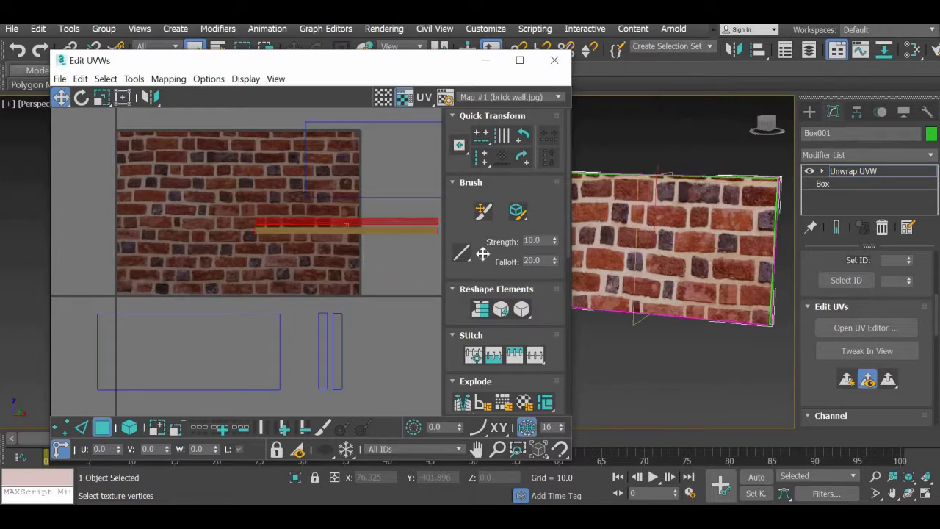
{"action": "left_click_drag", "start_coordinate": [483, 253], "coordinate": [506, 257]}
Stack the upper large face over the lower one and move both onto the left part of the brick bitmap.
{"action": "left_click_drag", "start_coordinate": [424, 157], "coordinate": [216, 345]}
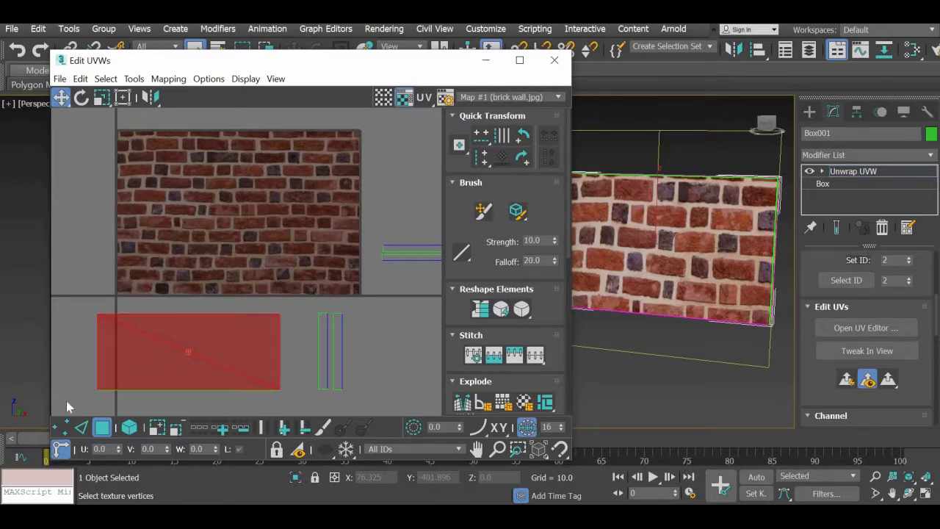
{"action": "left_click_drag", "start_coordinate": [304, 309], "coordinate": [64, 401]}
{"action": "left_click_drag", "start_coordinate": [167, 360], "coordinate": [184, 208]}
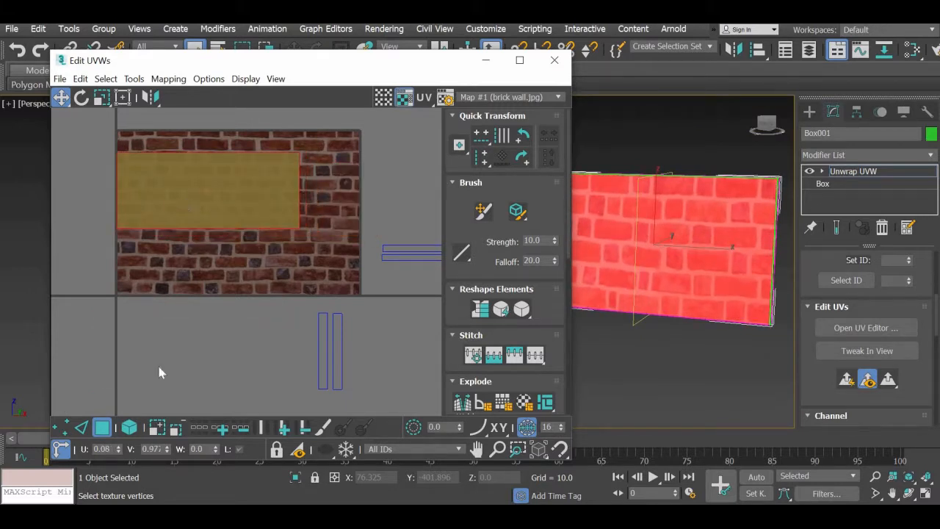
At vertex level, stretch the right edge of the stacked large faces to the bitmap's right edge.
{"action": "left_click", "coordinate": [62, 432]}
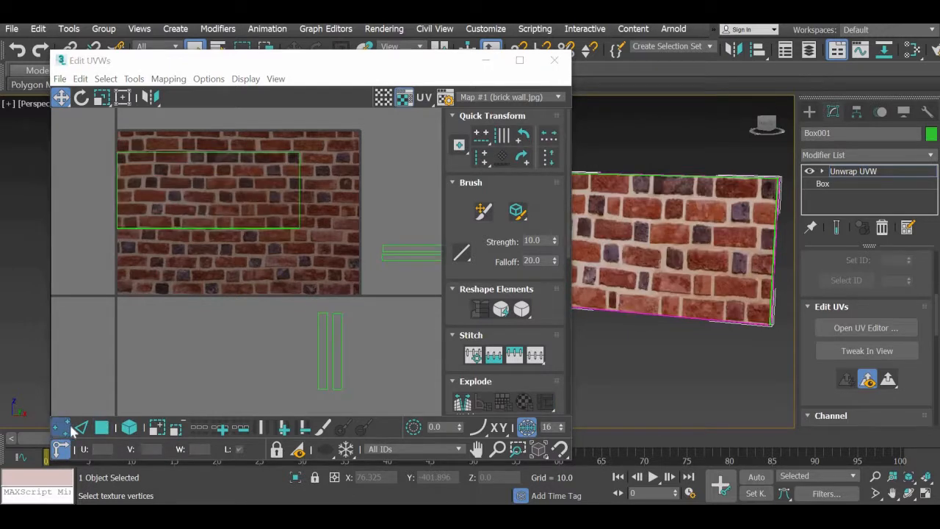
{"action": "left_click_drag", "start_coordinate": [316, 141], "coordinate": [266, 260]}
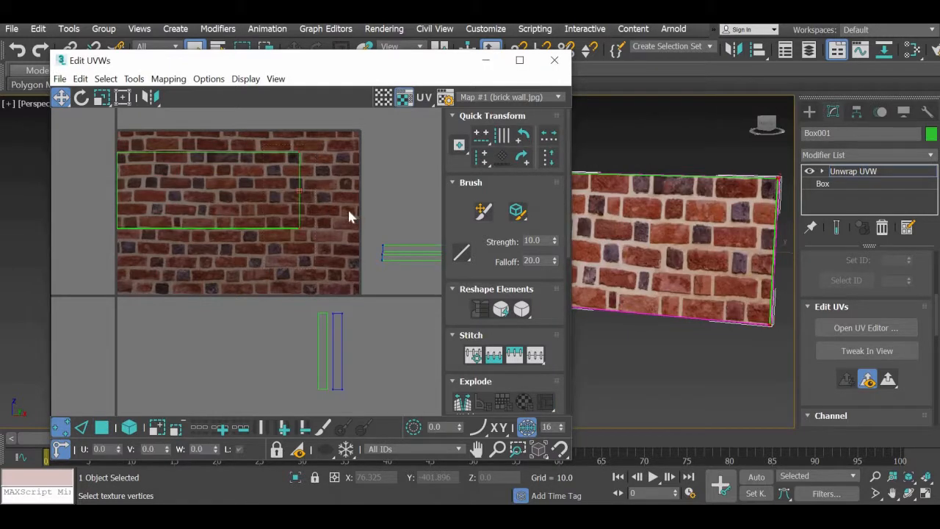
{"action": "left_click_drag", "start_coordinate": [300, 229], "coordinate": [360, 226]}
{"action": "middle_click_drag", "start_coordinate": [637, 301], "coordinate": [668, 301]}
Stretch the lower edge of the stacked large faces down to a mortar line near the bitmap's bottom.
{"action": "left_click_drag", "start_coordinate": [372, 218], "coordinate": [98, 259]}
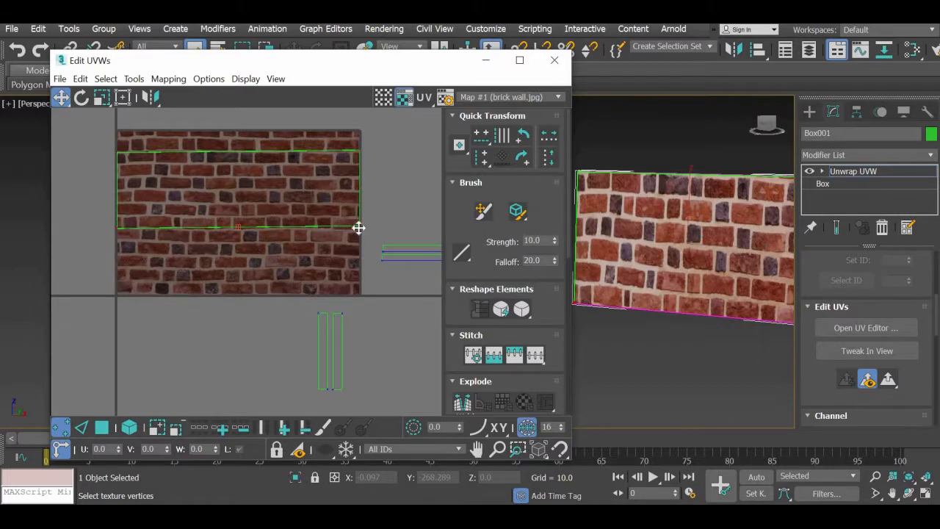
{"action": "left_click_drag", "start_coordinate": [358, 228], "coordinate": [359, 269]}
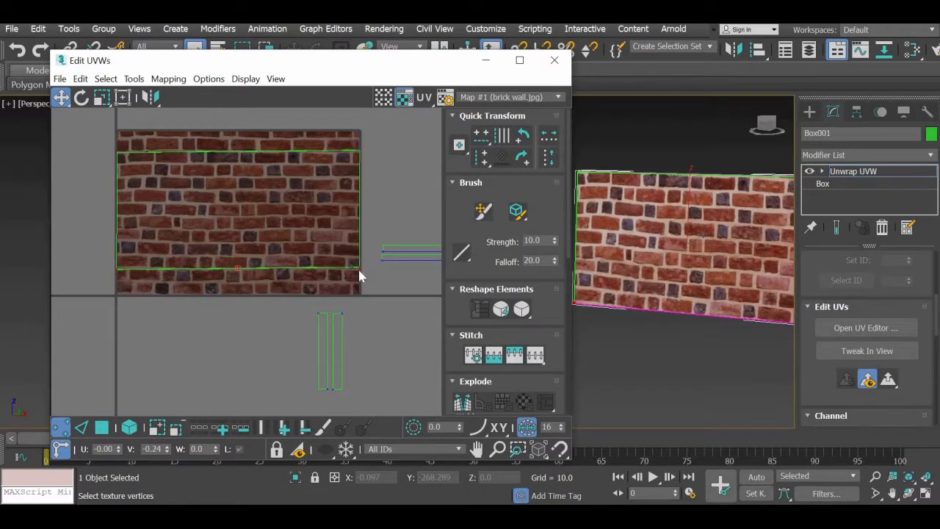
{"action": "left_click_drag", "start_coordinate": [351, 268], "coordinate": [360, 268]}
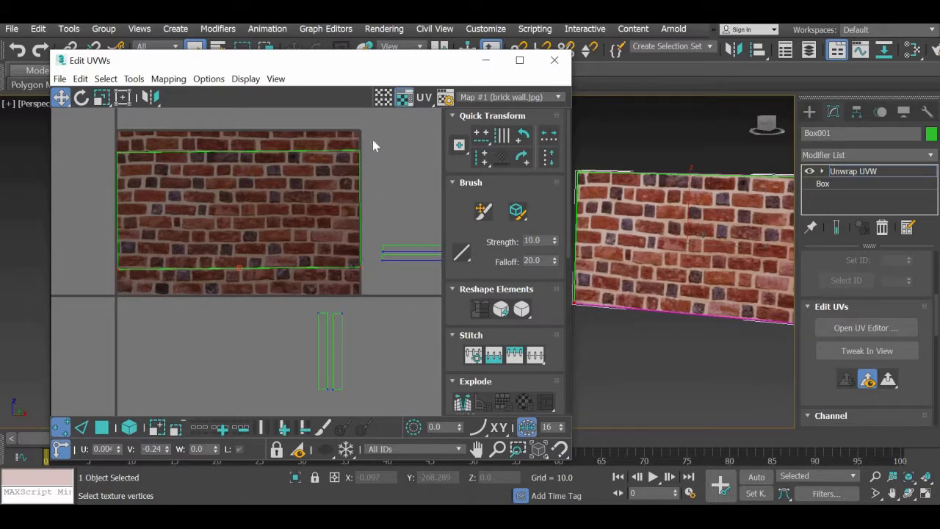
Pull the right edge of the stacked large faces slightly inward from the bitmap's edge and check the brick pattern at the wall's end.
{"action": "left_click", "coordinate": [360, 265]}
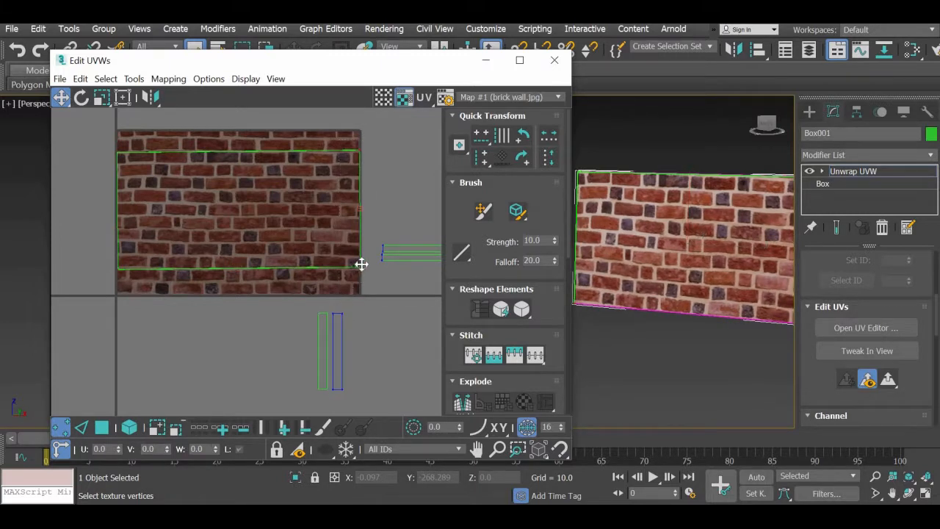
{"action": "left_click_drag", "start_coordinate": [357, 260], "coordinate": [347, 266]}
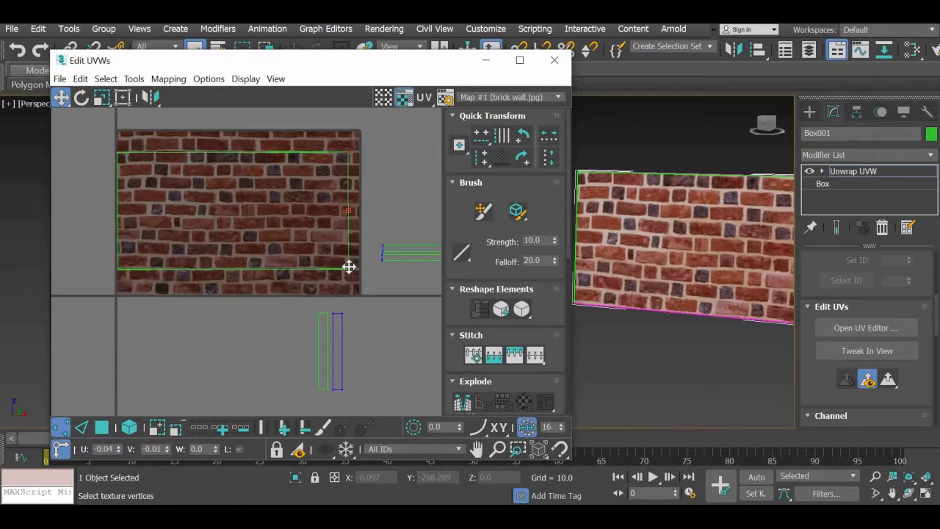
{"action": "middle_click_drag", "start_coordinate": [604, 290], "coordinate": [646, 219], "text": "alt"}
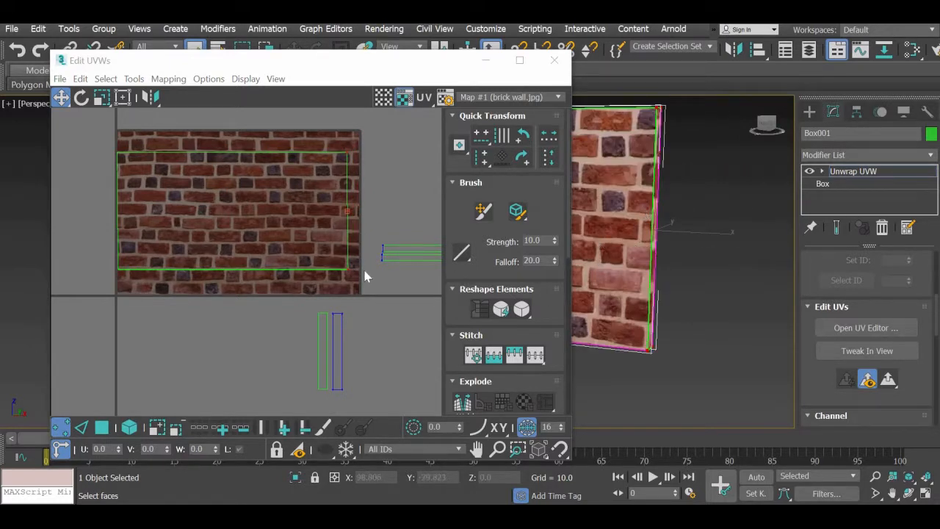
{"action": "left_click_drag", "start_coordinate": [348, 268], "coordinate": [349, 270]}
{"action": "left_click", "coordinate": [380, 336]}
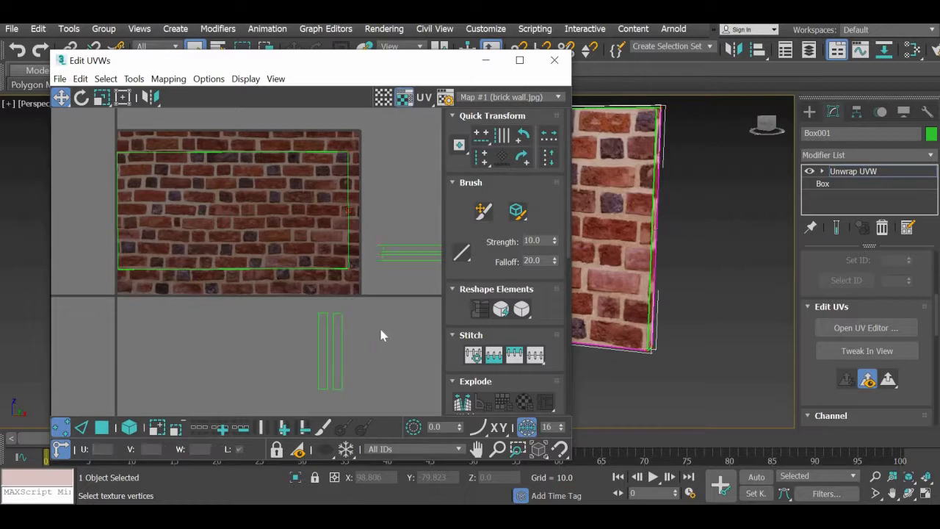
{"action": "middle_click_drag", "start_coordinate": [705, 334], "coordinate": [733, 209], "text": "alt"}
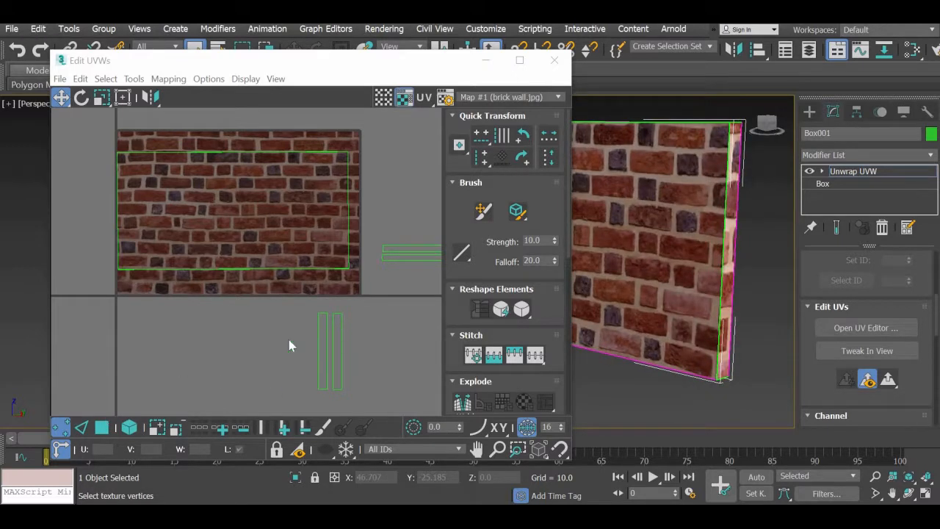
Try pulling the left upright strip's upper-left vertex outward and undo the move.
{"action": "key", "text": "4"}
{"action": "left_click", "coordinate": [321, 325]}
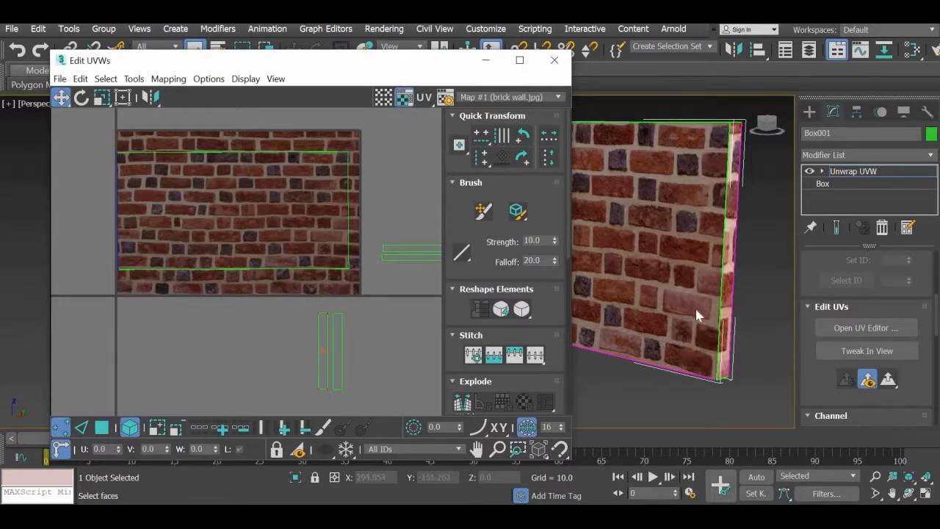
{"action": "left_click", "coordinate": [64, 428]}
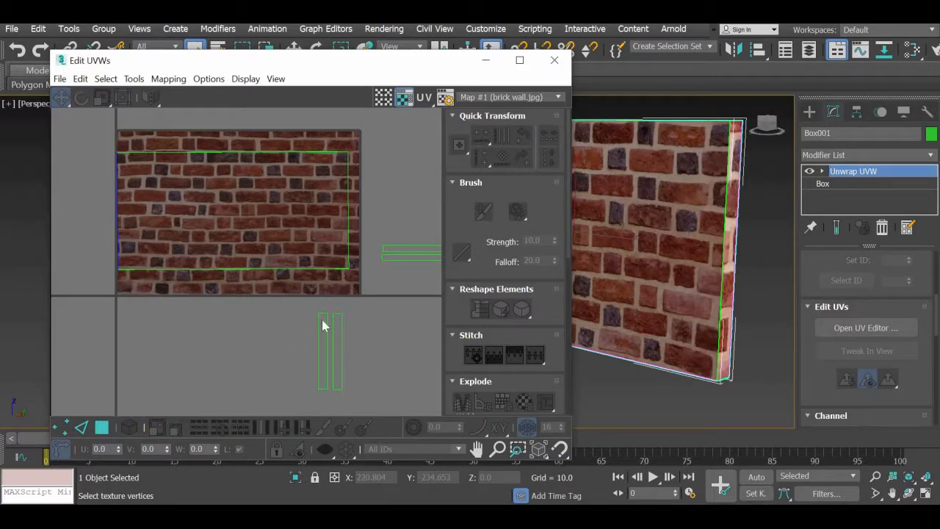
{"action": "left_click_drag", "start_coordinate": [304, 309], "coordinate": [323, 326]}
{"action": "left_click", "coordinate": [61, 427]}
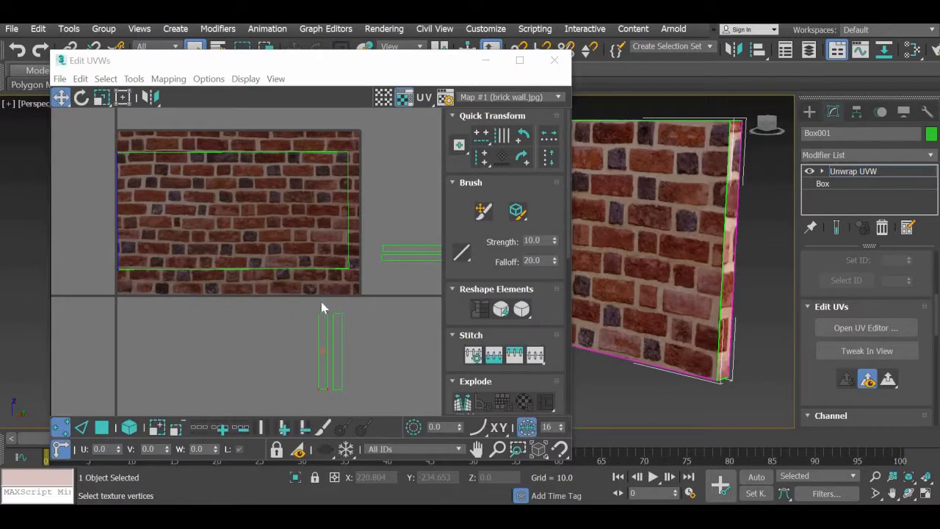
{"action": "left_click", "coordinate": [324, 325]}
{"action": "left_click_drag", "start_coordinate": [301, 301], "coordinate": [280, 328]}
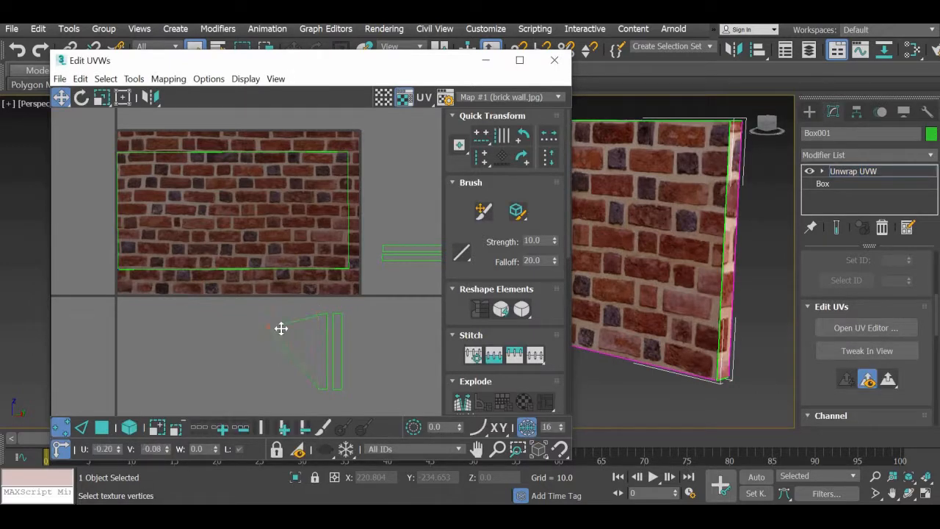
{"action": "key", "text": "ctrl+z"}
Examine the wall's ends and select the right upright strip's top vertices to find the matching corners on the wall.
{"action": "middle_click_drag", "start_coordinate": [702, 329], "coordinate": [661, 326], "text": "alt"}
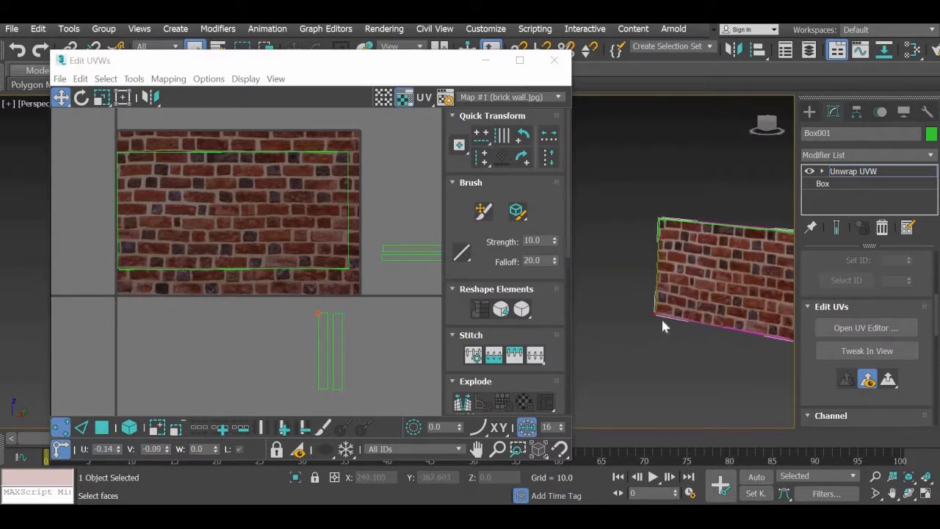
{"action": "middle_click_drag", "start_coordinate": [734, 357], "coordinate": [602, 332], "text": "alt"}
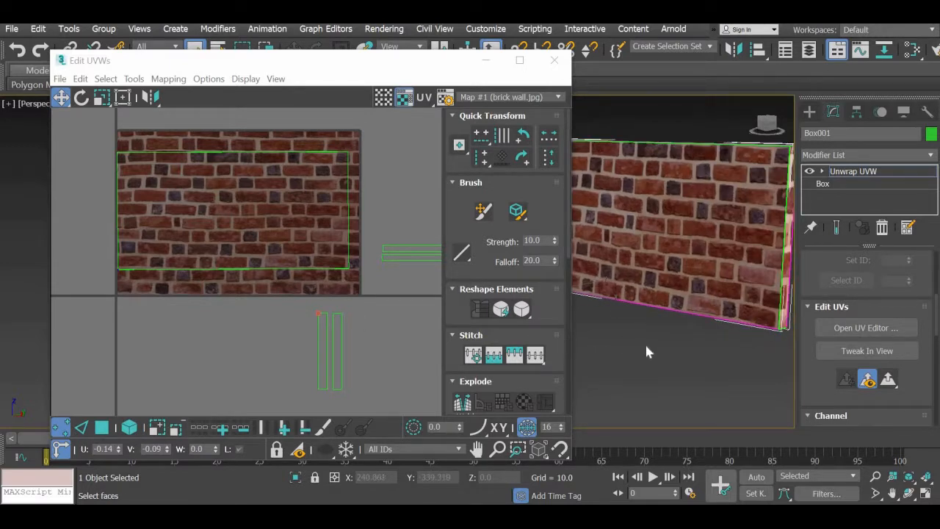
{"action": "scroll", "coordinate": [644, 342], "scroll_direction": "down", "scroll_amount": 3}
{"action": "scroll", "coordinate": [644, 342], "scroll_direction": "up", "scroll_amount": 3}
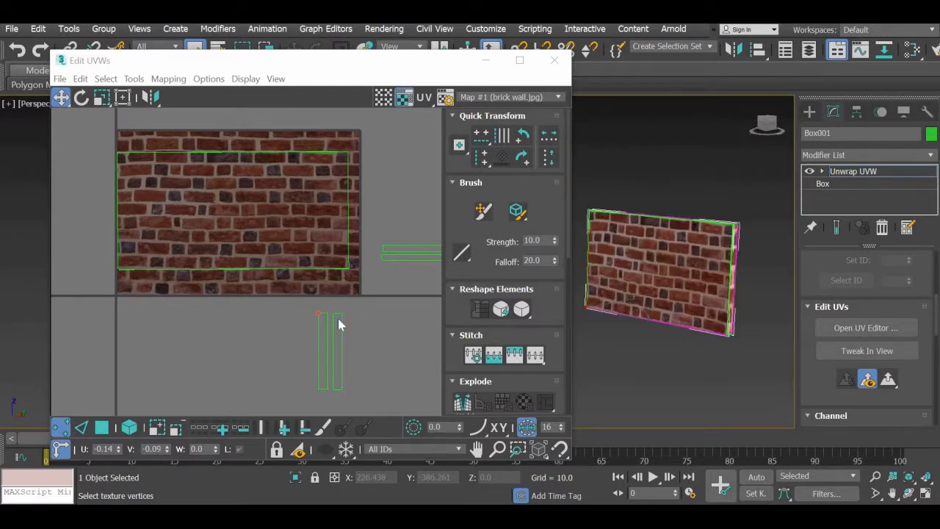
{"action": "left_click_drag", "start_coordinate": [355, 306], "coordinate": [332, 322]}
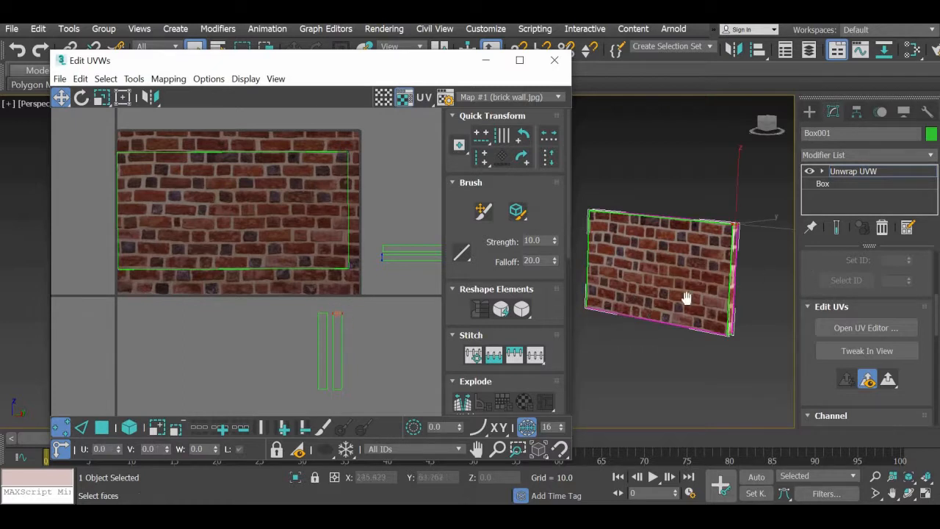
{"action": "scroll", "coordinate": [685, 296], "scroll_direction": "up", "scroll_amount": 5}
{"action": "left_click", "coordinate": [341, 316]}
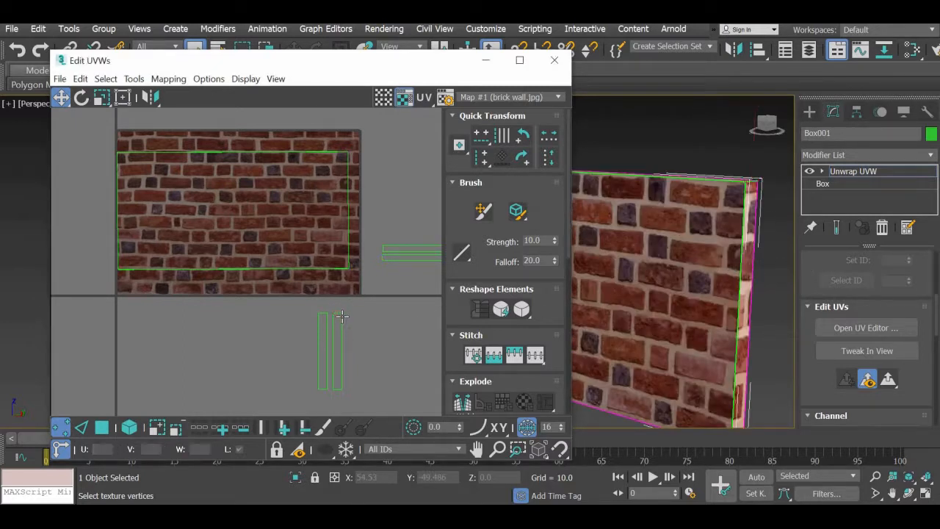
{"action": "left_click", "coordinate": [343, 315]}
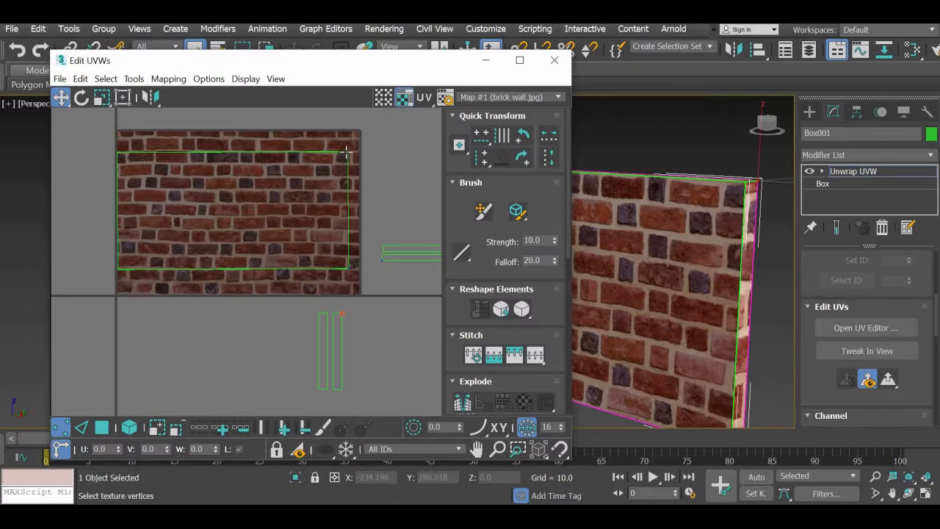
Move the right upright strip onto the brick bitmap, just inside the right edge of the large faces.
{"action": "left_click_drag", "start_coordinate": [361, 307], "coordinate": [365, 245]}
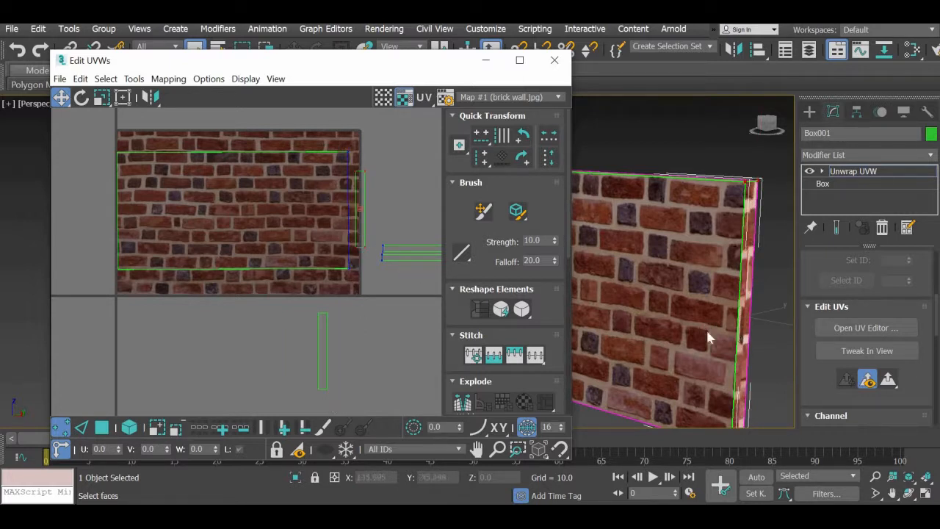
{"action": "scroll", "coordinate": [705, 336], "scroll_direction": "up", "scroll_amount": 4}
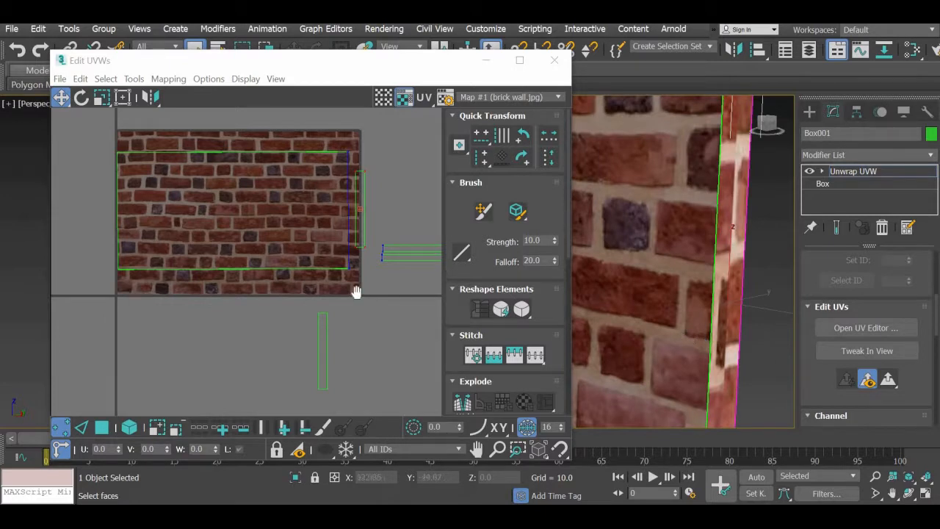
{"action": "middle_click_drag", "start_coordinate": [358, 293], "coordinate": [269, 313]}
{"action": "scroll", "coordinate": [320, 297], "scroll_direction": "up", "scroll_amount": 2}
{"action": "middle_click_drag", "start_coordinate": [356, 345], "coordinate": [408, 411]}
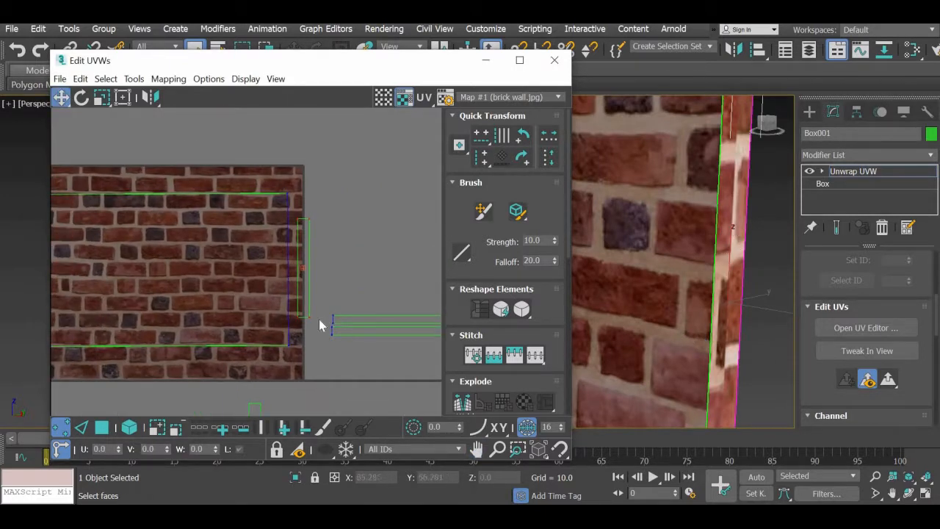
{"action": "left_click_drag", "start_coordinate": [296, 319], "coordinate": [273, 315]}
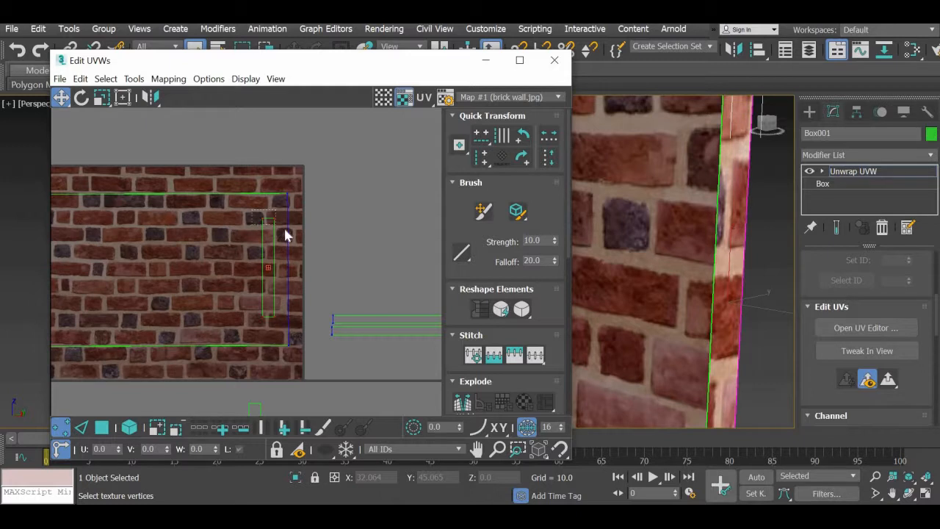
Stretch the strip's top and bottom edges to the height of the large faces so its brick rows match at the wall's corner.
{"action": "left_click_drag", "start_coordinate": [280, 229], "coordinate": [272, 190]}
{"action": "mouse_move", "coordinate": [286, 338]}
{"action": "left_mouse_down"}
{"action": "mouse_move", "coordinate": [250, 297]}
{"action": "mouse_move", "coordinate": [274, 343]}
{"action": "left_mouse_up"}
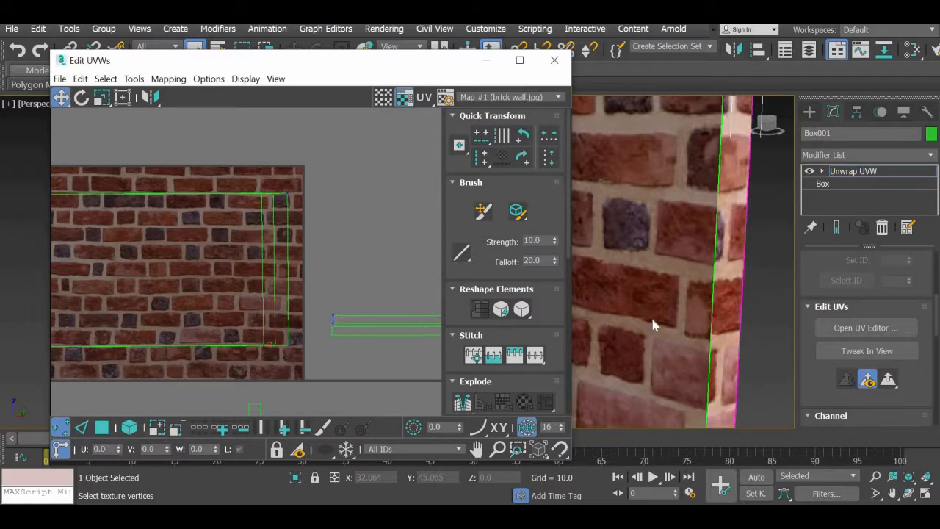
{"action": "scroll", "coordinate": [654, 326], "scroll_direction": "down", "scroll_amount": 3}
{"action": "scroll", "coordinate": [650, 321], "scroll_direction": "up", "scroll_amount": 3}
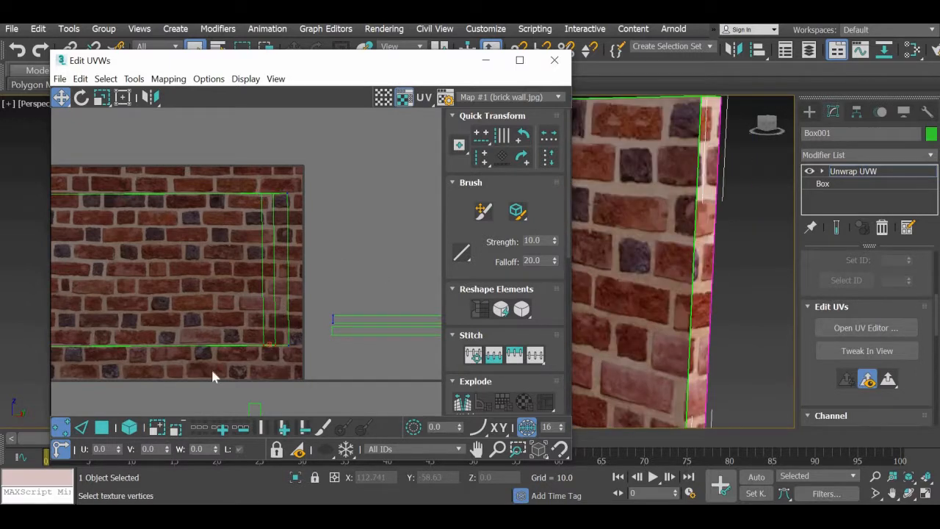
Shift the whole right upright strip slightly outward, closer to the right edge of the large faces.
{"action": "left_click", "coordinate": [104, 428]}
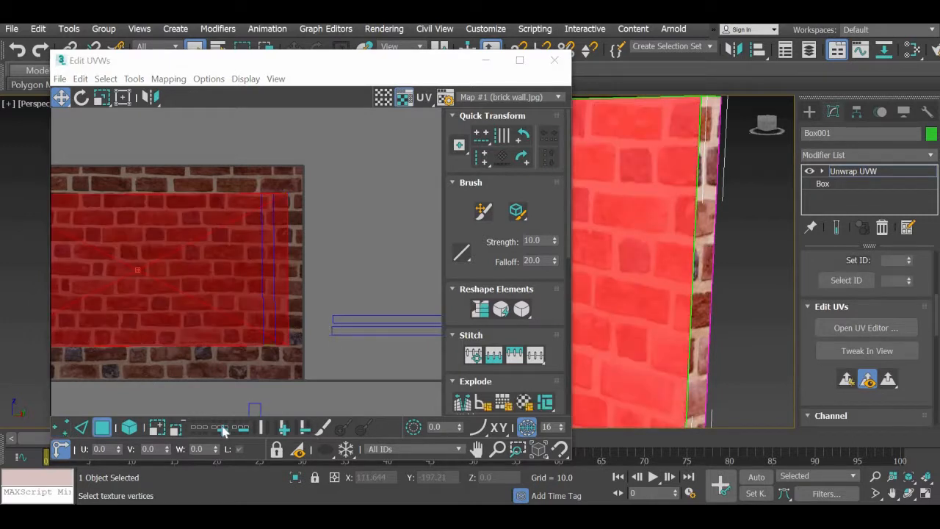
{"action": "left_click", "coordinate": [129, 429]}
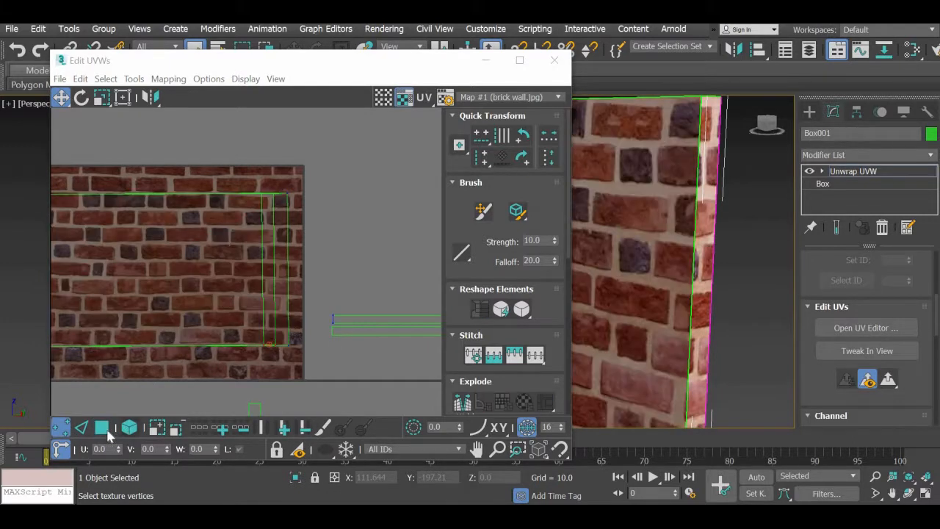
{"action": "left_click", "coordinate": [81, 430]}
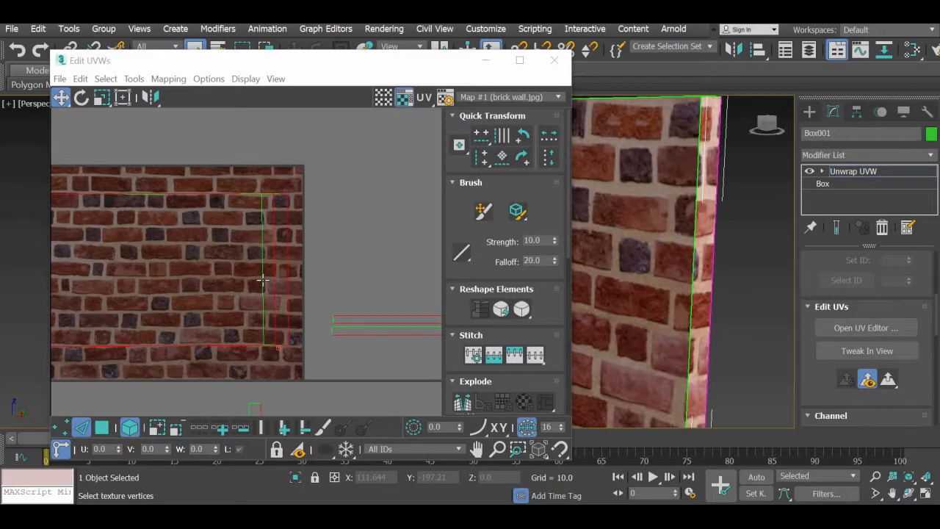
{"action": "left_click", "coordinate": [262, 280]}
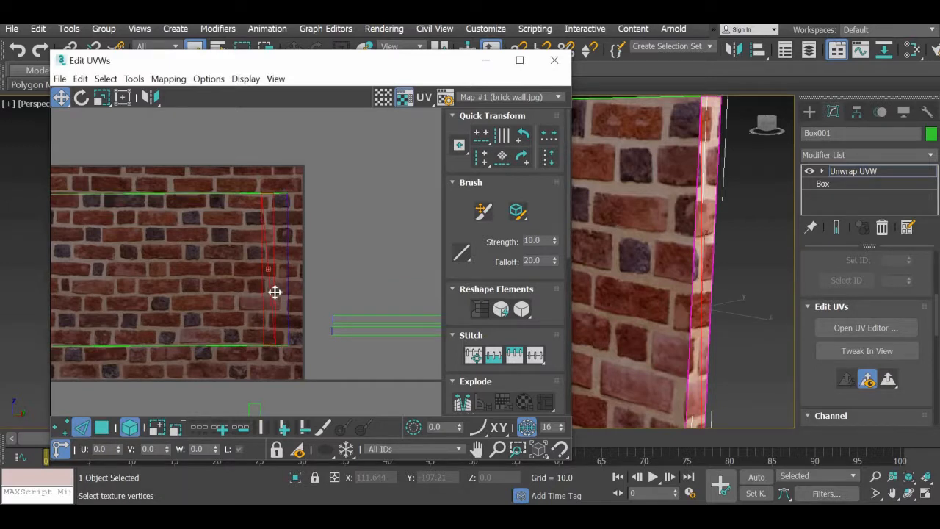
{"action": "mouse_move", "coordinate": [279, 292]}
{"action": "left_mouse_down"}
{"action": "mouse_move", "coordinate": [281, 279]}
{"action": "mouse_move", "coordinate": [281, 291]}
{"action": "left_mouse_up"}
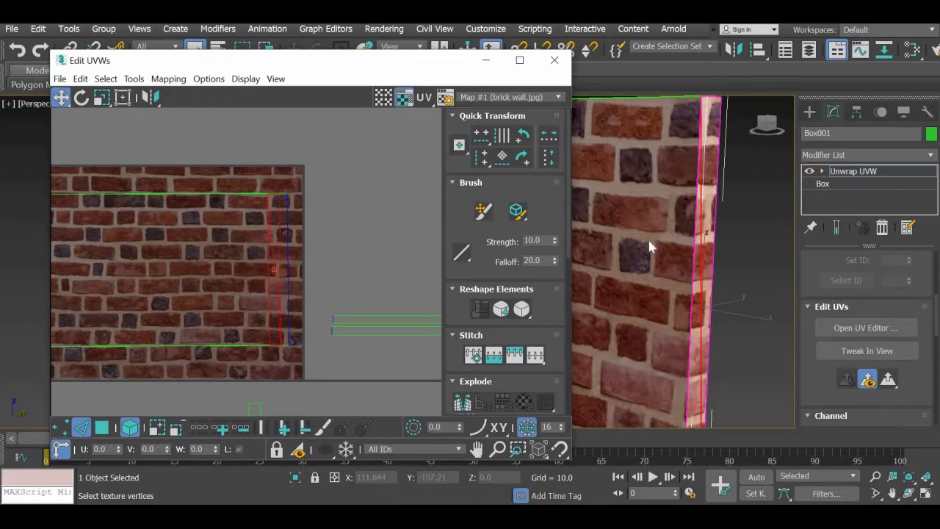
{"action": "left_click", "coordinate": [728, 310]}
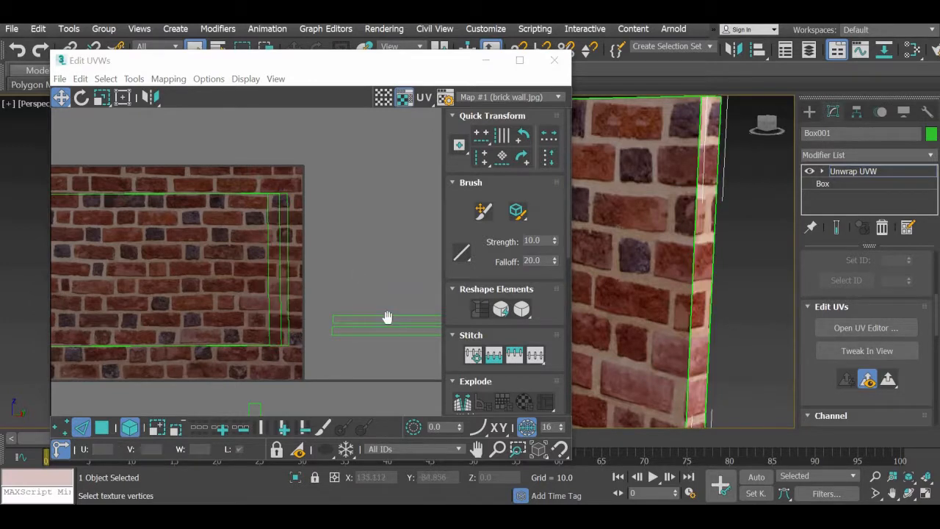
Move both long horizontal strips together onto the top brick rows of the bitmap, above the large faces.
{"action": "middle_click_drag", "start_coordinate": [387, 317], "coordinate": [277, 304]}
{"action": "scroll", "coordinate": [277, 299], "scroll_direction": "down", "scroll_amount": 2}
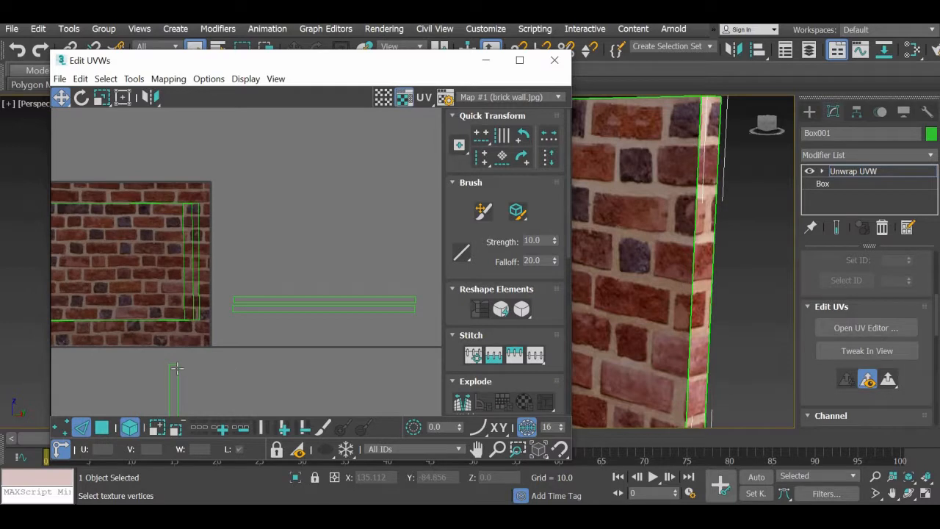
{"action": "mouse_move", "coordinate": [221, 369]}
{"action": "middle_mouse_down"}
{"action": "mouse_move", "coordinate": [291, 344]}
{"action": "mouse_move", "coordinate": [233, 359]}
{"action": "middle_mouse_up"}
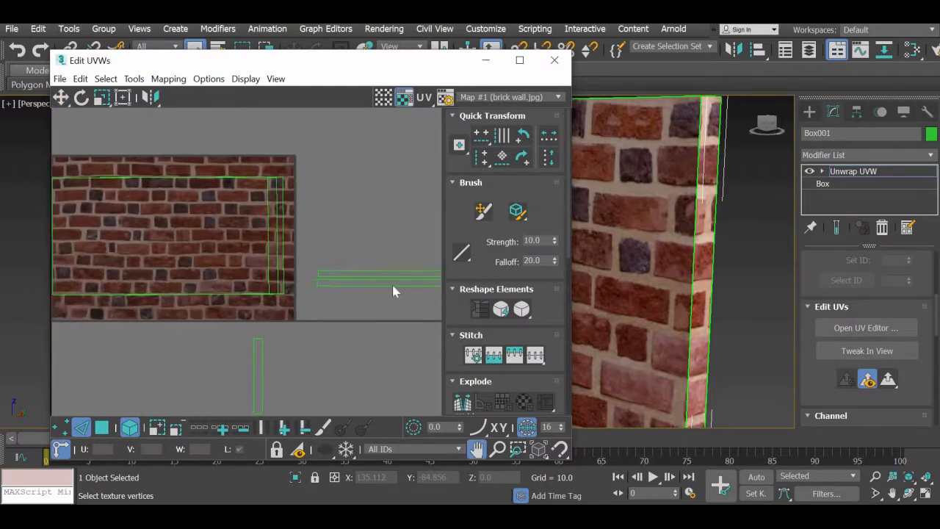
{"action": "left_click_drag", "start_coordinate": [235, 319], "coordinate": [434, 277]}
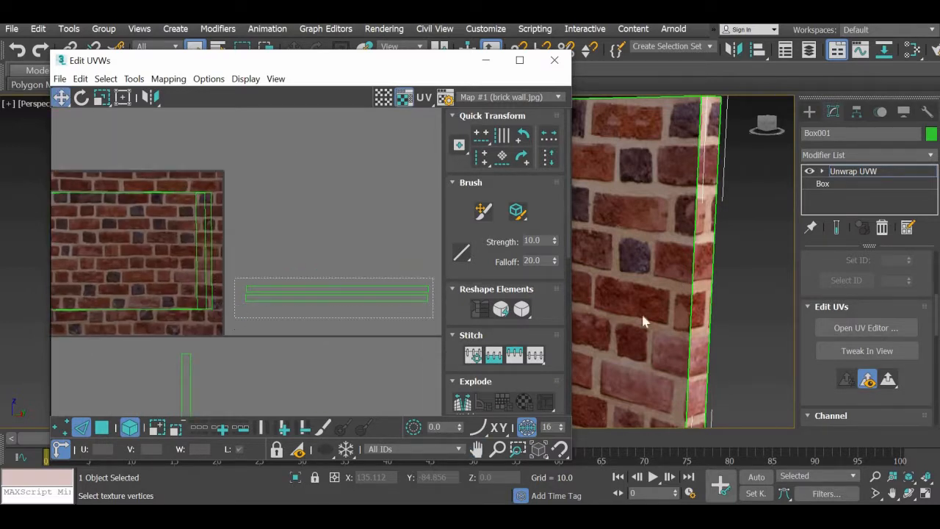
{"action": "middle_click_drag", "start_coordinate": [696, 304], "coordinate": [659, 321], "text": "alt"}
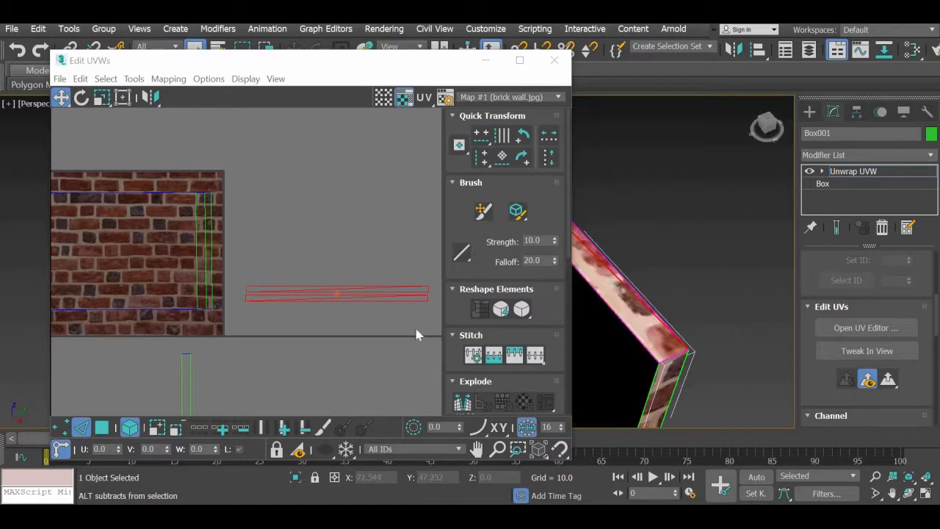
{"action": "middle_click_drag", "start_coordinate": [315, 290], "coordinate": [402, 354]}
{"action": "left_click_drag", "start_coordinate": [107, 187], "coordinate": [165, 244]}
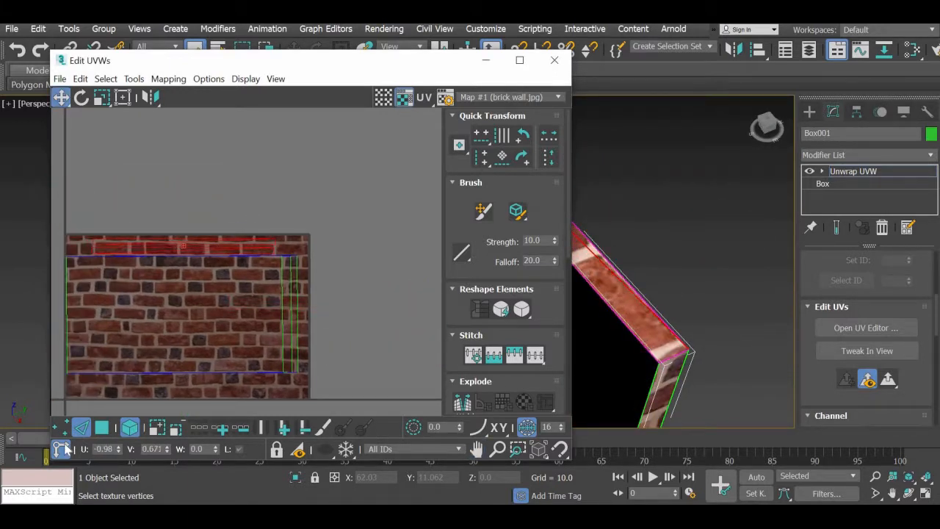
Align the horizontal strips' left ends with the bitmap's left edge and stretch their right ends to the large faces' right edge.
{"action": "left_click", "coordinate": [91, 226]}
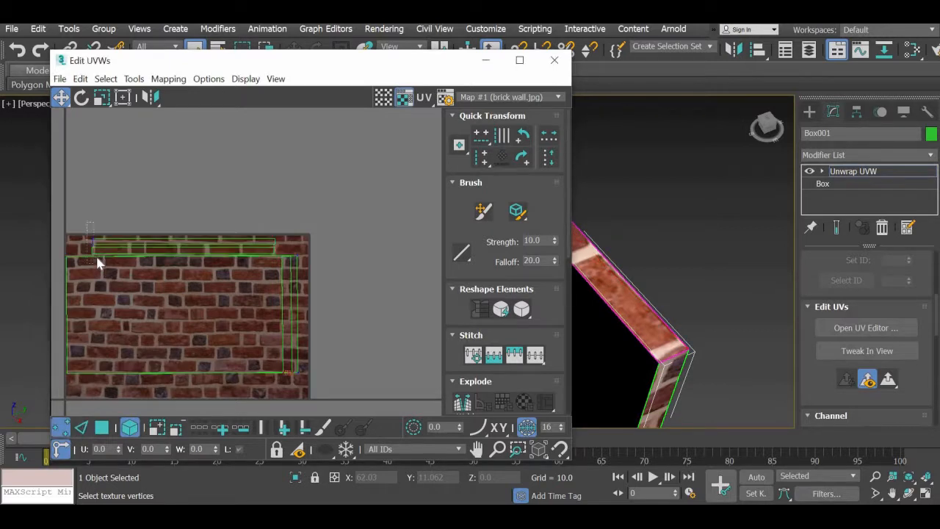
{"action": "left_click", "coordinate": [92, 251]}
{"action": "left_click_drag", "start_coordinate": [90, 246], "coordinate": [68, 245]}
{"action": "left_click", "coordinate": [130, 427]}
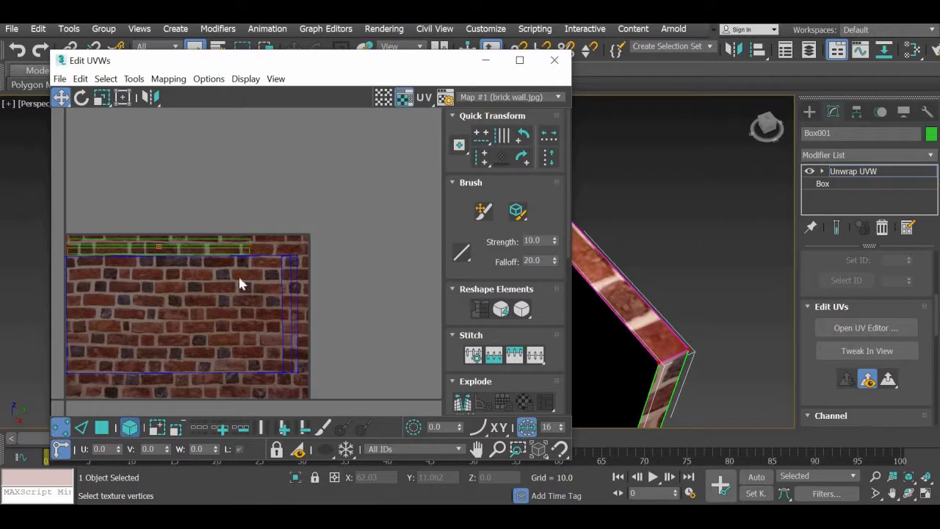
{"action": "left_click", "coordinate": [251, 250]}
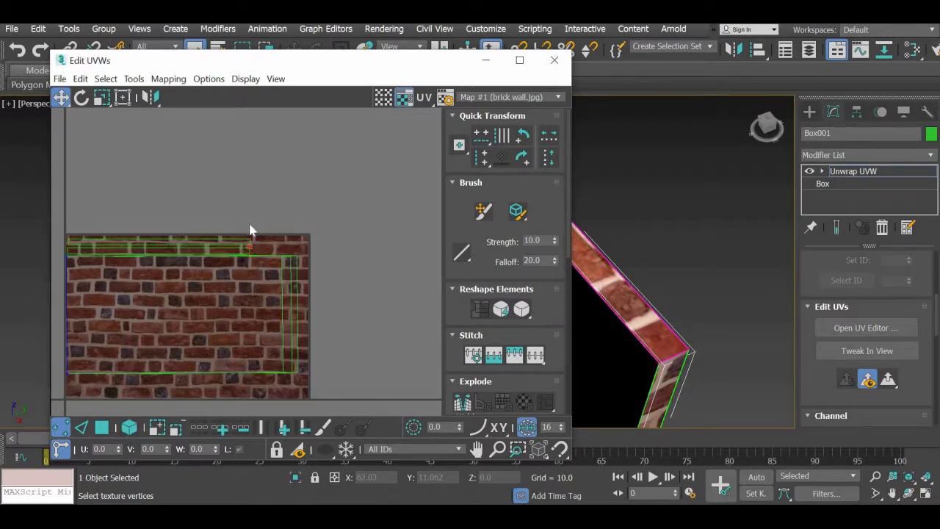
{"action": "left_click_drag", "start_coordinate": [250, 248], "coordinate": [291, 249]}
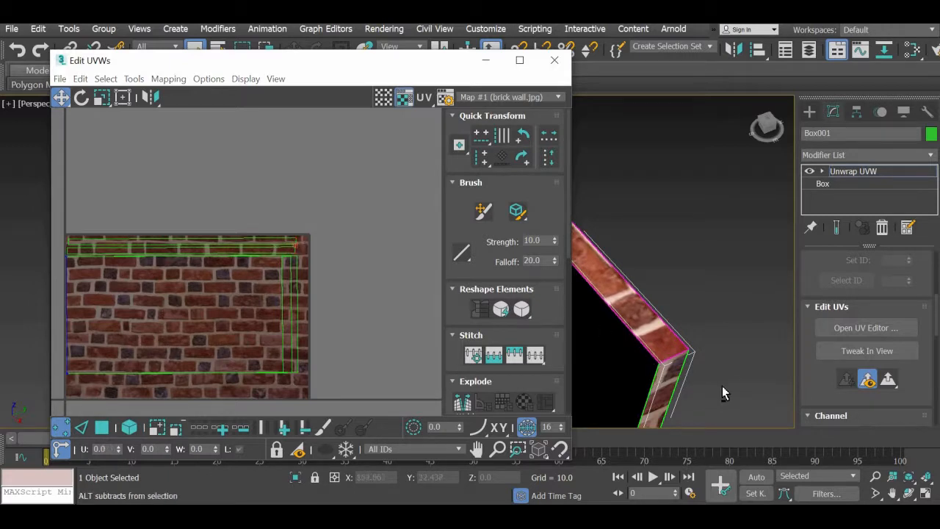
Find the lower horizontal strip's matching corner on the wall and move the strip's left end across, past the bitmap's right edge.
{"action": "middle_click_drag", "start_coordinate": [721, 388], "coordinate": [293, 279], "text": "alt"}
{"action": "scroll", "coordinate": [289, 271], "scroll_direction": "up", "scroll_amount": 1}
{"action": "middle_click_drag", "start_coordinate": [272, 309], "coordinate": [390, 279]}
{"action": "middle_click_drag", "start_coordinate": [695, 326], "coordinate": [365, 242], "text": "alt"}
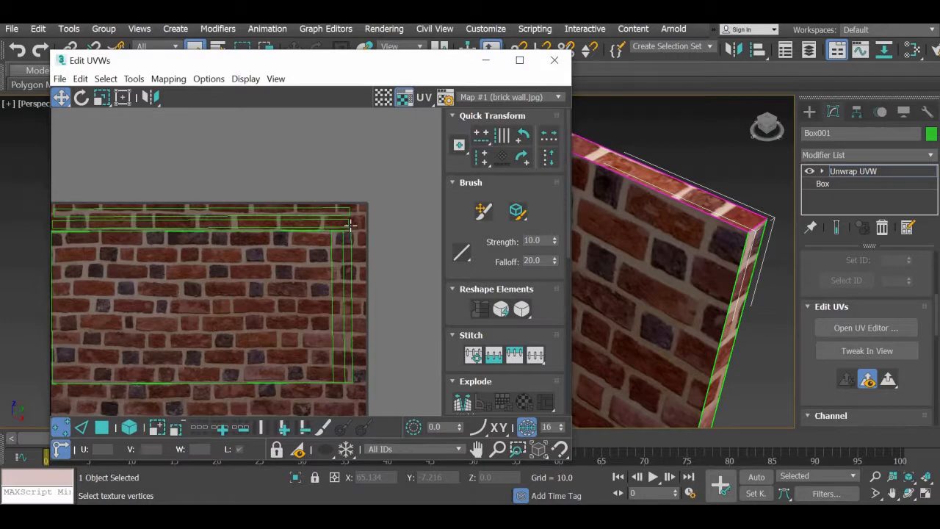
{"action": "key", "text": "ctrl+z"}
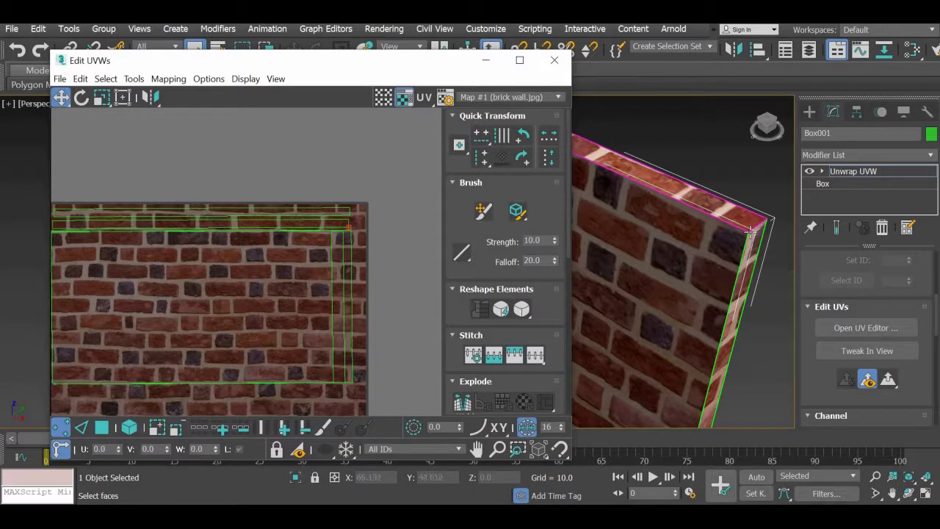
{"action": "left_click", "coordinate": [748, 229]}
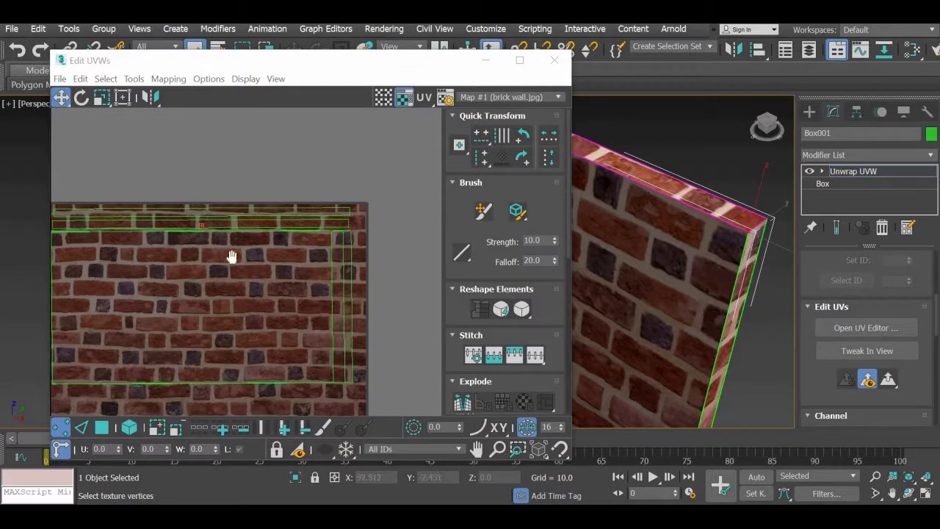
{"action": "scroll", "coordinate": [168, 237], "scroll_direction": "up", "scroll_amount": 2}
{"action": "scroll", "coordinate": [125, 217], "scroll_direction": "up", "scroll_amount": 2}
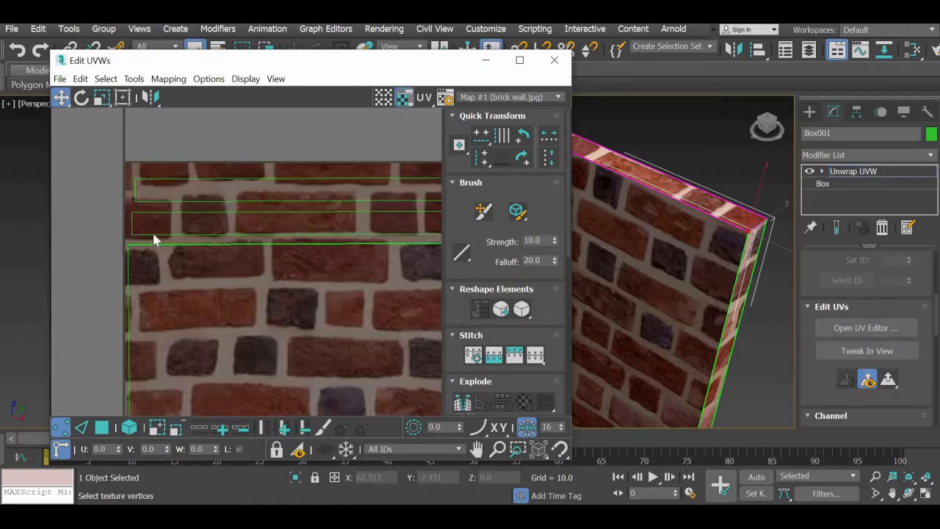
{"action": "scroll", "coordinate": [190, 262], "scroll_direction": "down", "scroll_amount": 4}
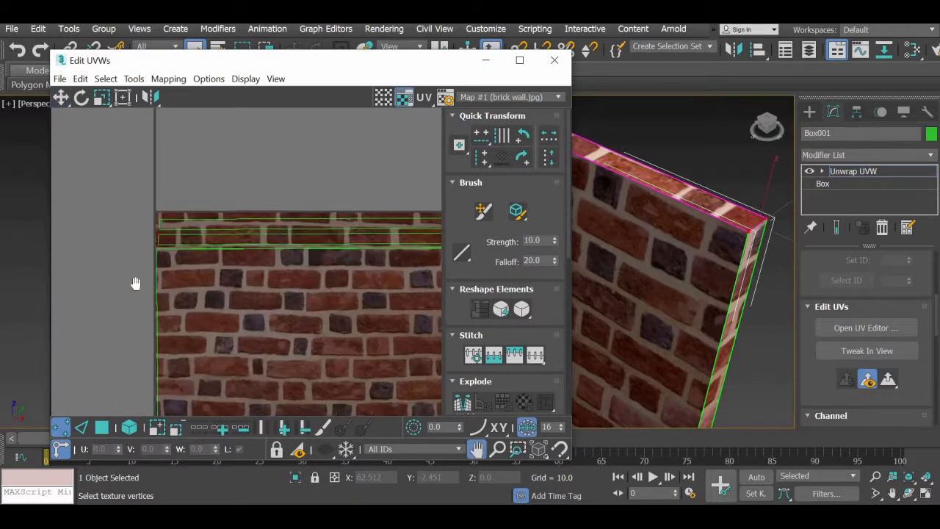
{"action": "scroll", "coordinate": [120, 287], "scroll_direction": "down", "scroll_amount": 2}
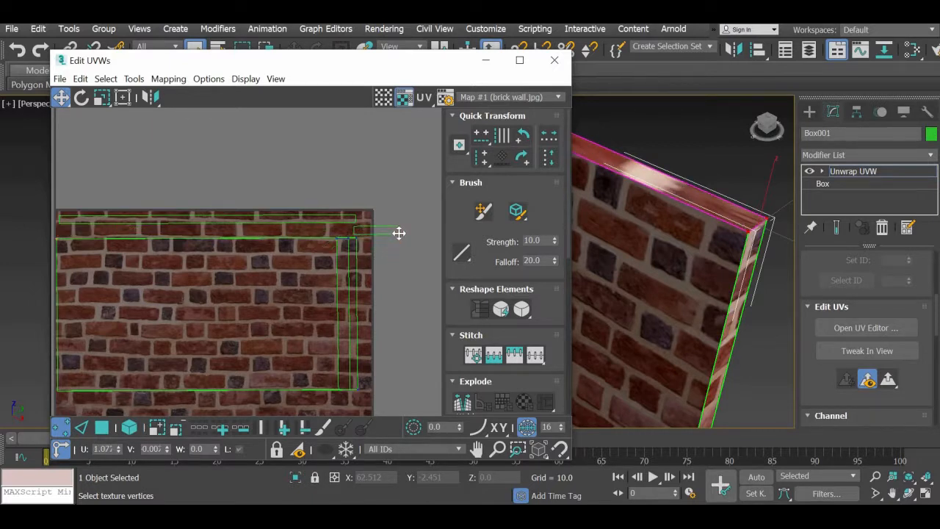
Finish flipping the lower horizontal strip by placing its ends at the large faces' left and right edges.
{"action": "scroll", "coordinate": [356, 227], "scroll_direction": "up", "scroll_amount": 4}
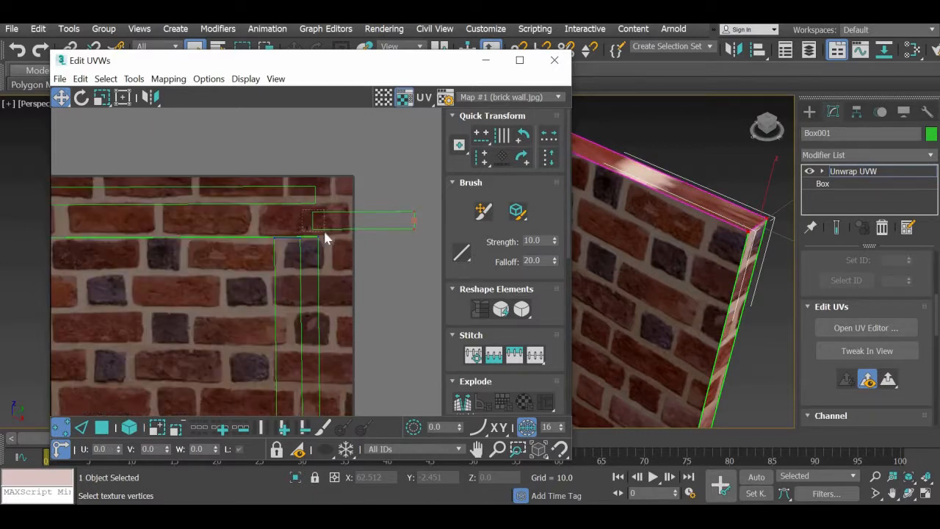
{"action": "scroll", "coordinate": [323, 229], "scroll_direction": "down", "scroll_amount": 3}
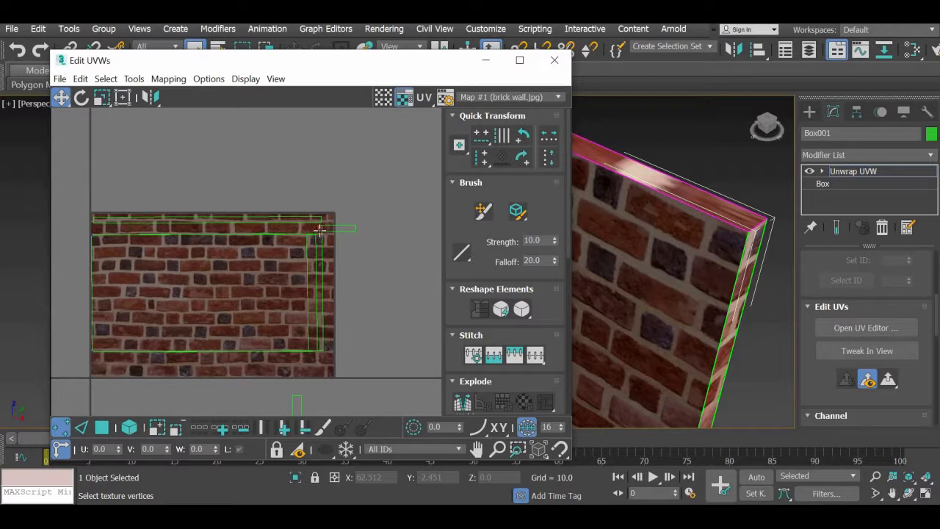
{"action": "left_click_drag", "start_coordinate": [317, 229], "coordinate": [92, 230]}
{"action": "scroll", "coordinate": [336, 229], "scroll_direction": "up", "scroll_amount": 4}
{"action": "left_click_drag", "start_coordinate": [414, 196], "coordinate": [372, 264]}
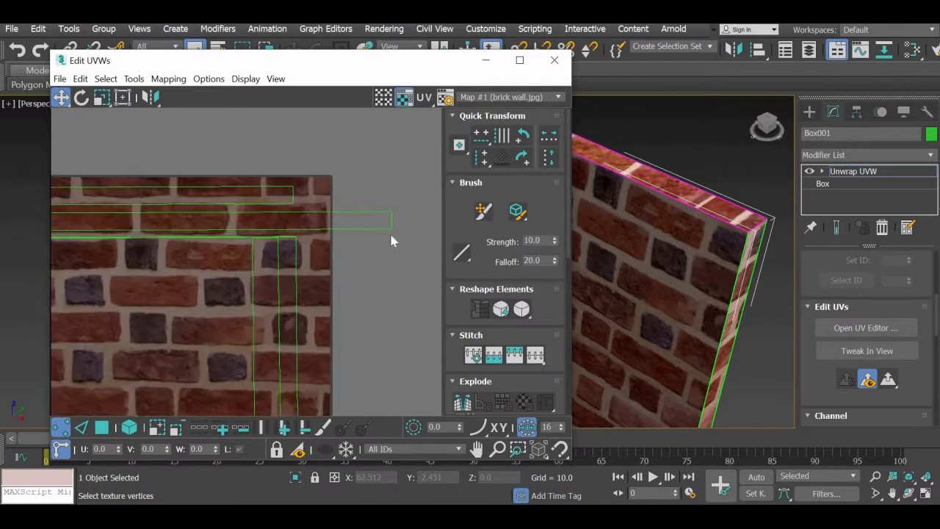
{"action": "left_click_drag", "start_coordinate": [392, 229], "coordinate": [296, 231]}
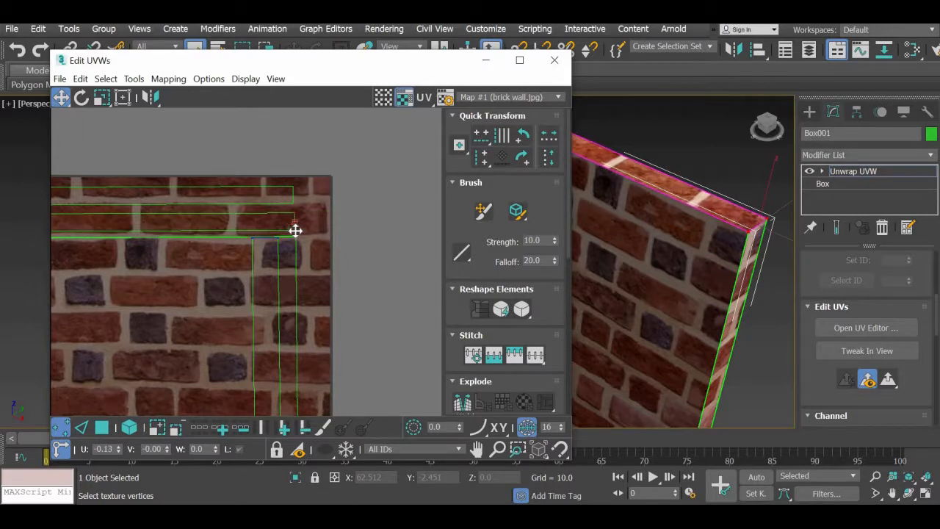
Move the whole lower horizontal strip down onto the top brick row of the large faces.
{"action": "mouse_move", "coordinate": [716, 294]}
{"action": "middle_mouse_down", "text": "alt"}
{"action": "mouse_move", "coordinate": [712, 311]}
{"action": "mouse_move", "coordinate": [717, 290]}
{"action": "mouse_move", "coordinate": [734, 290]}
{"action": "middle_mouse_up", "text": "alt"}
{"action": "left_click", "coordinate": [129, 430]}
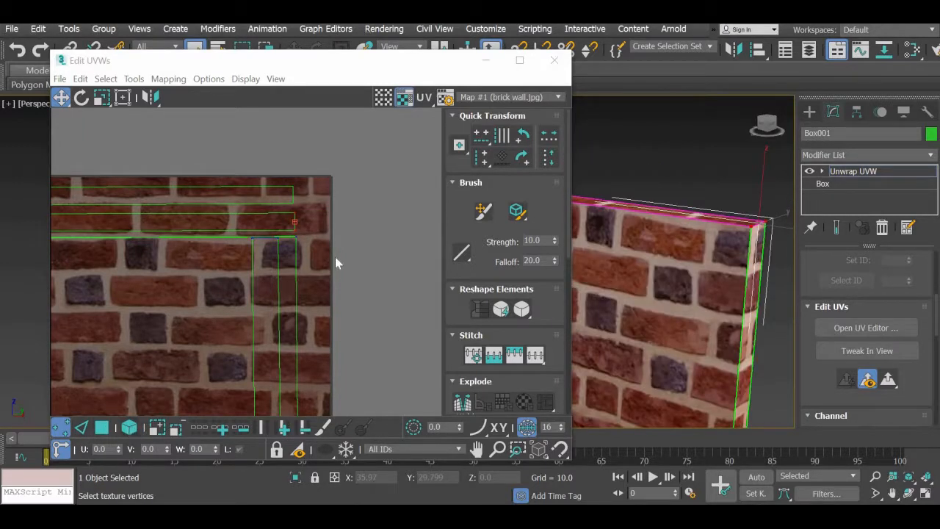
{"action": "left_click_drag", "start_coordinate": [329, 197], "coordinate": [282, 216]}
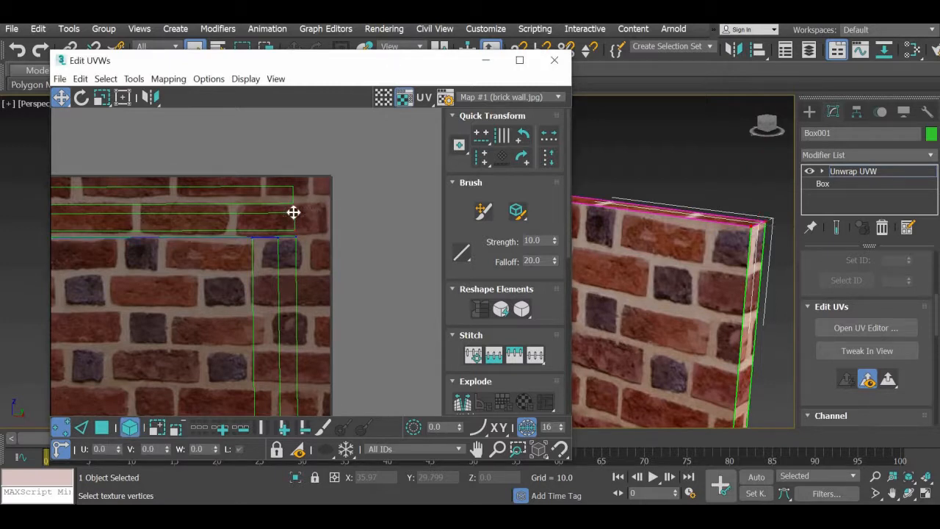
{"action": "middle_click_drag", "start_coordinate": [679, 338], "coordinate": [650, 316], "text": "alt"}
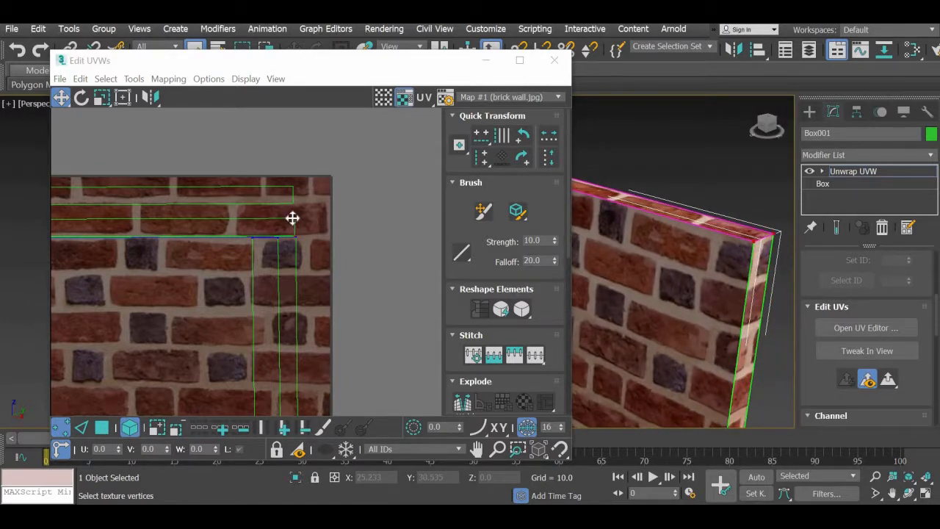
{"action": "left_click_drag", "start_coordinate": [296, 235], "coordinate": [297, 245]}
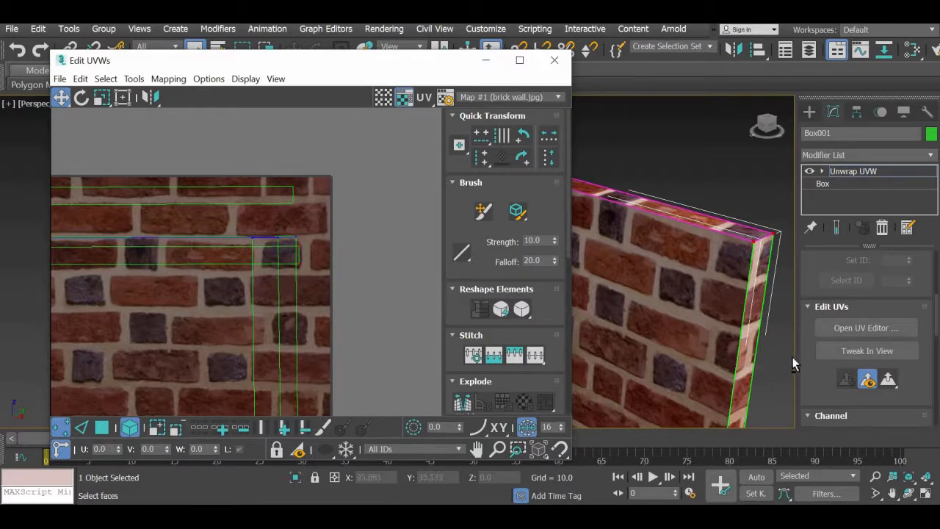
{"action": "middle_click_drag", "start_coordinate": [793, 360], "coordinate": [763, 343], "text": "alt"}
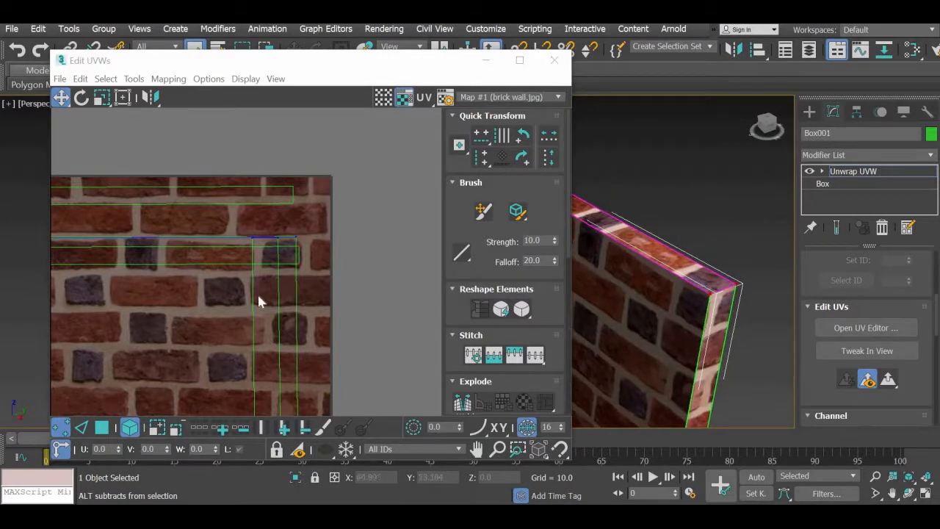
Shift the large faces slightly down so their top edge meets the horizontal strip's upper edge.
{"action": "middle_click_drag", "start_coordinate": [257, 294], "coordinate": [415, 288]}
{"action": "middle_click_drag", "start_coordinate": [314, 237], "coordinate": [313, 236]}
{"action": "scroll", "coordinate": [313, 236], "scroll_direction": "down", "scroll_amount": 2}
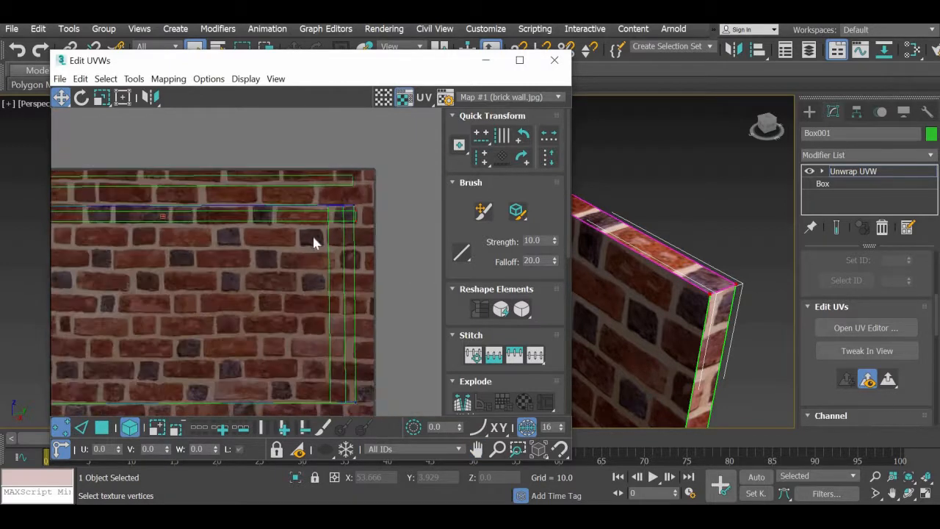
{"action": "scroll", "coordinate": [313, 236], "scroll_direction": "up", "scroll_amount": 3}
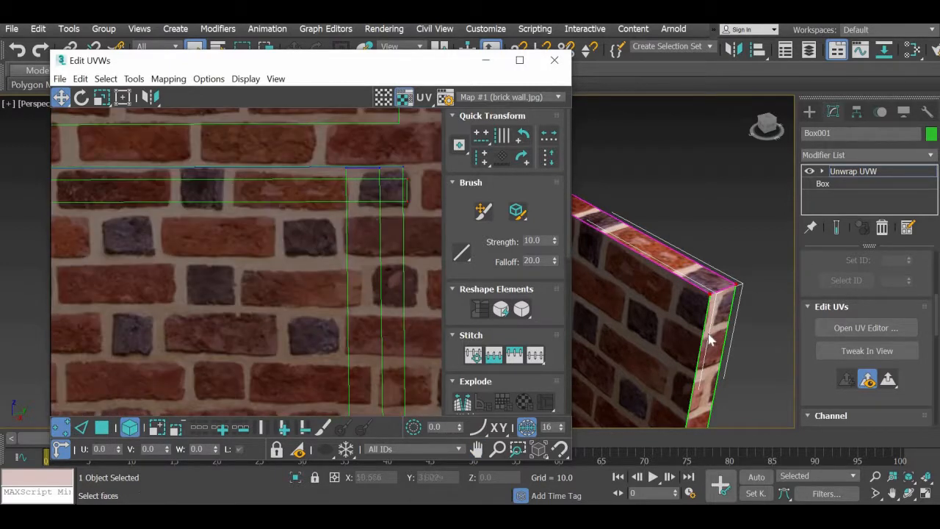
{"action": "middle_click_drag", "start_coordinate": [710, 327], "coordinate": [708, 316], "text": "alt"}
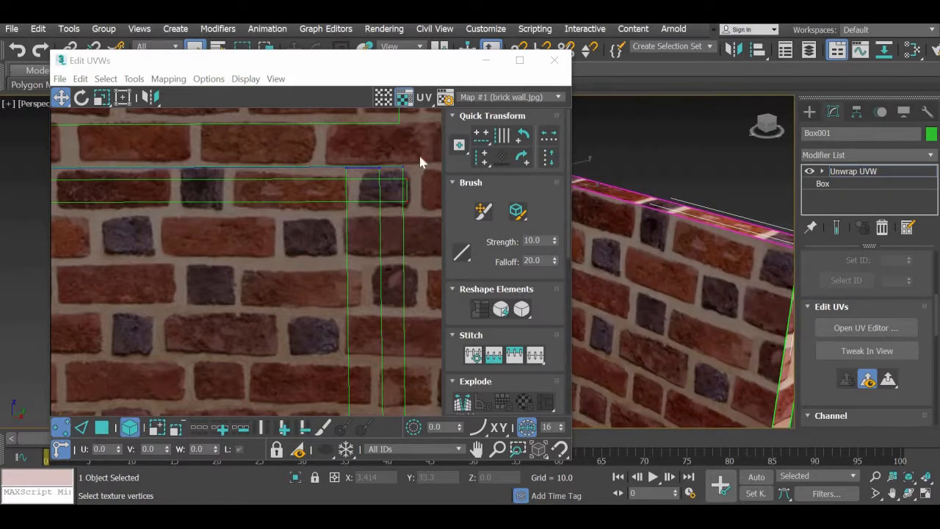
{"action": "left_click", "coordinate": [394, 179]}
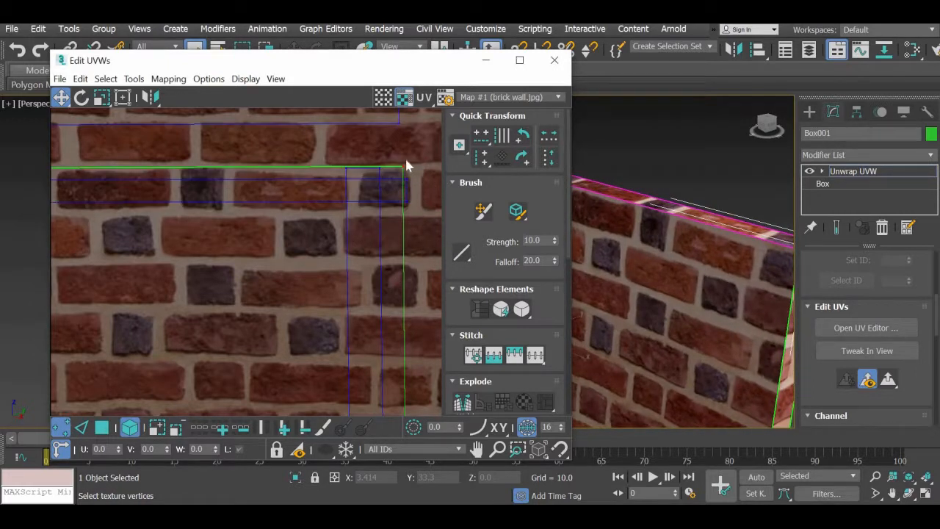
{"action": "left_click_drag", "start_coordinate": [404, 170], "coordinate": [404, 176]}
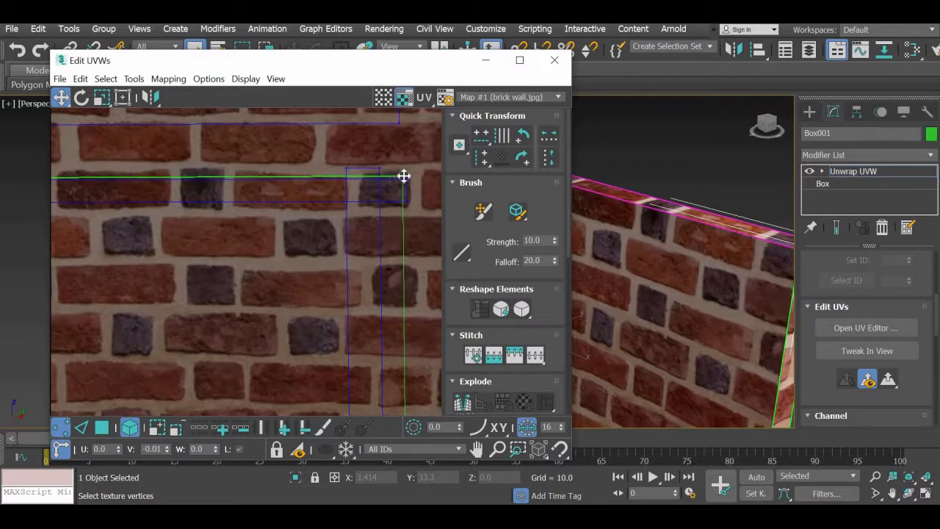
Check the brick pattern on the whole wall and the final face layout, and close the UV editor.
{"action": "middle_click_drag", "start_coordinate": [737, 324], "coordinate": [679, 198], "text": "alt"}
{"action": "middle_click_drag", "start_coordinate": [694, 349], "coordinate": [662, 224], "text": "alt"}
{"action": "scroll", "coordinate": [703, 336], "scroll_direction": "down", "scroll_amount": 6}
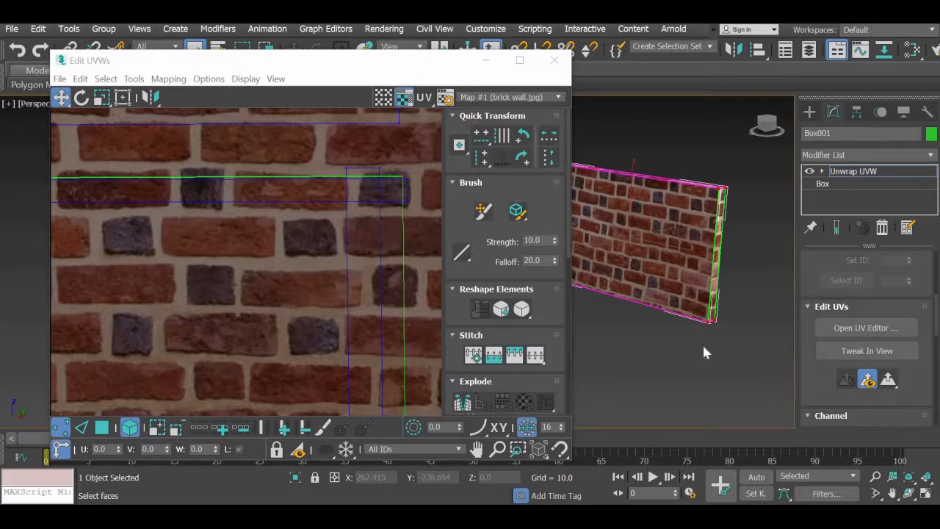
{"action": "scroll", "coordinate": [244, 270], "scroll_direction": "down", "scroll_amount": 5}
{"action": "middle_click_drag", "start_coordinate": [234, 315], "coordinate": [325, 273]}
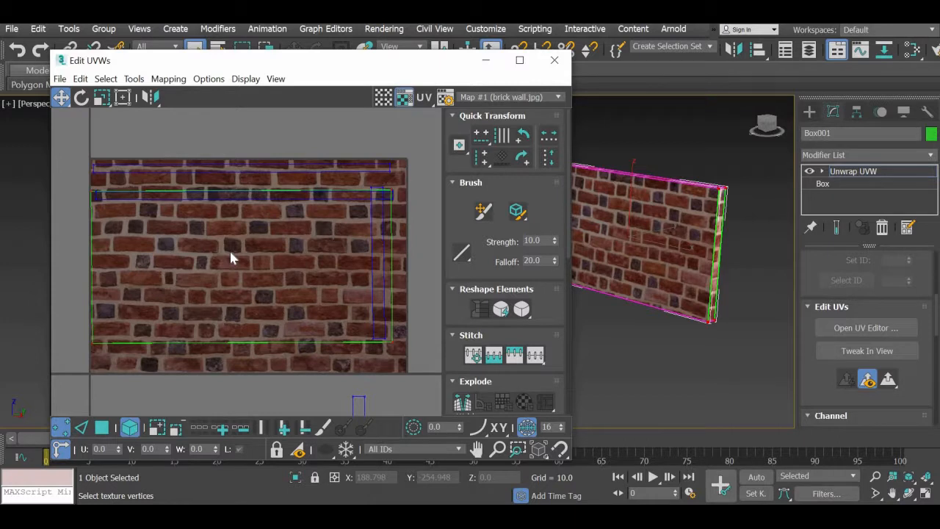
{"action": "left_click", "coordinate": [554, 60]}
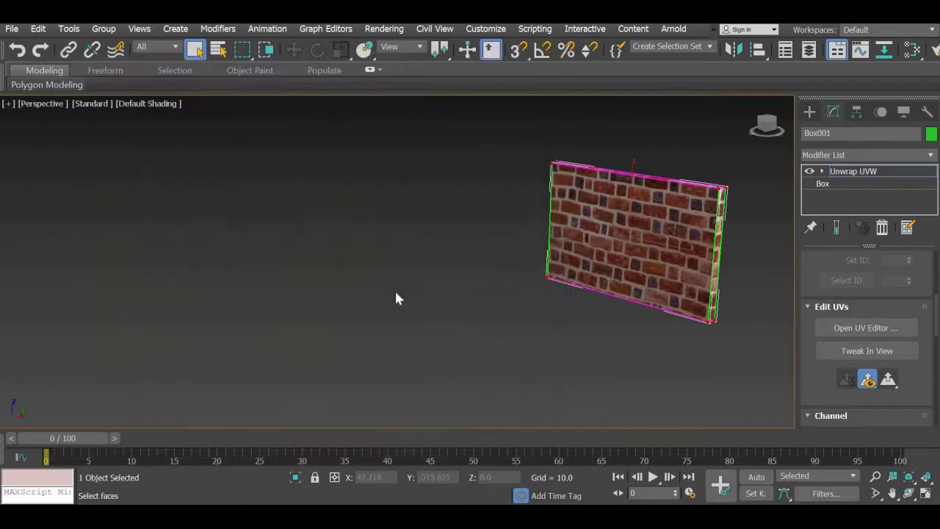